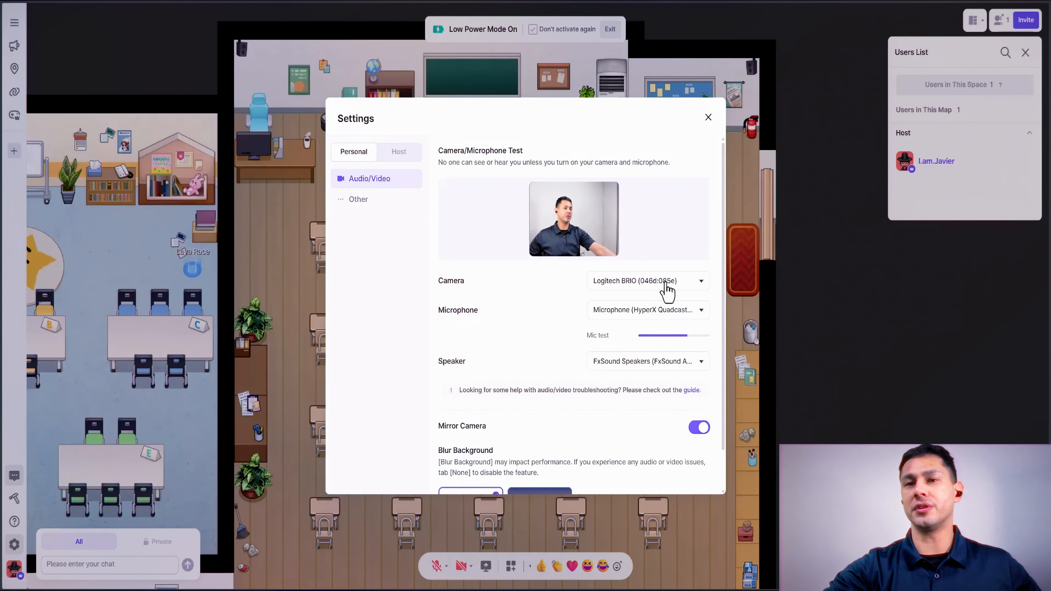
# Select Logitech BRIO (046d:085e) as the camera in the audio/video settings.
pyautogui.click(667, 286)
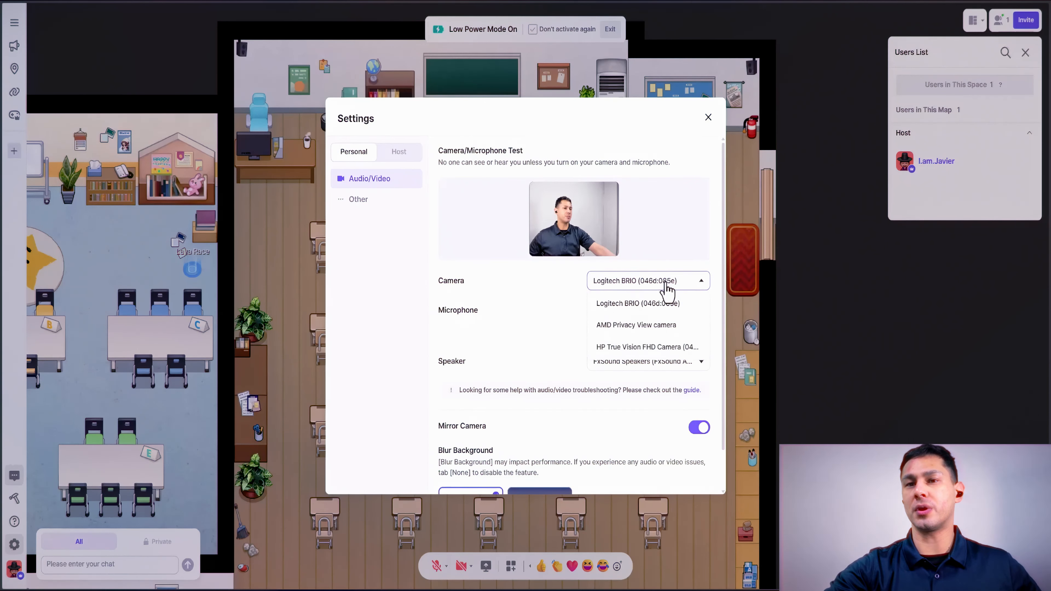
pyautogui.click(649, 305)
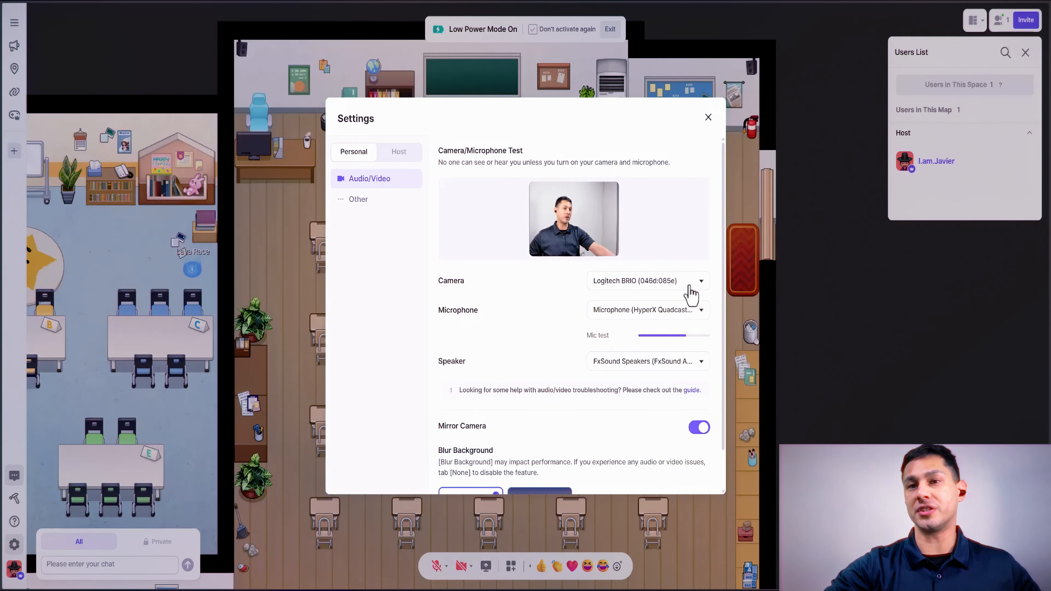
pyautogui.click(649, 292)
pyautogui.click(651, 309)
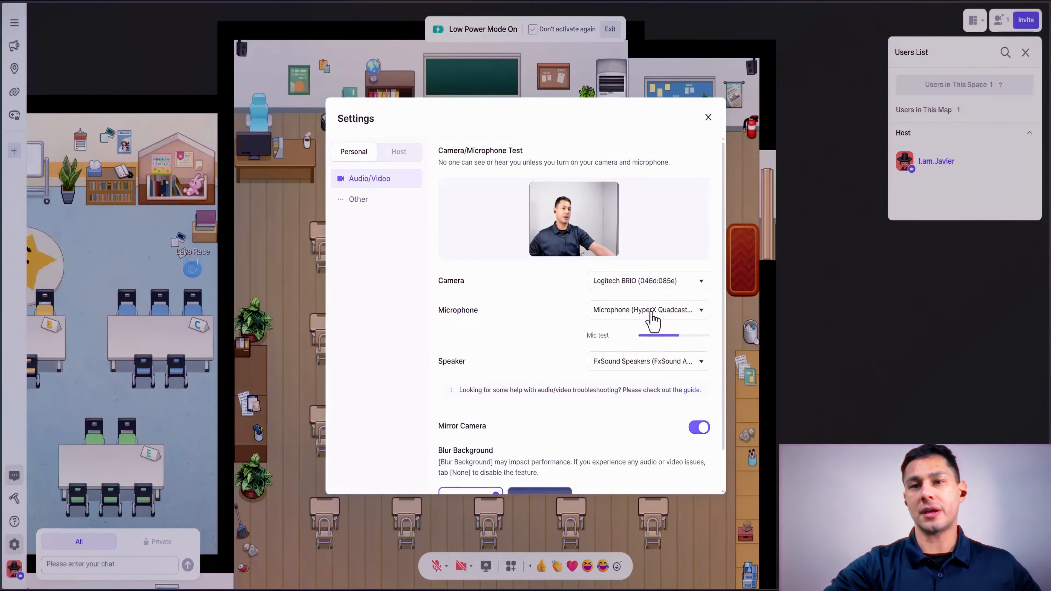
# Check the microphone and speaker device choices in the audio/video settings, and close the settings.
pyautogui.click(654, 317)
pyautogui.click(653, 318)
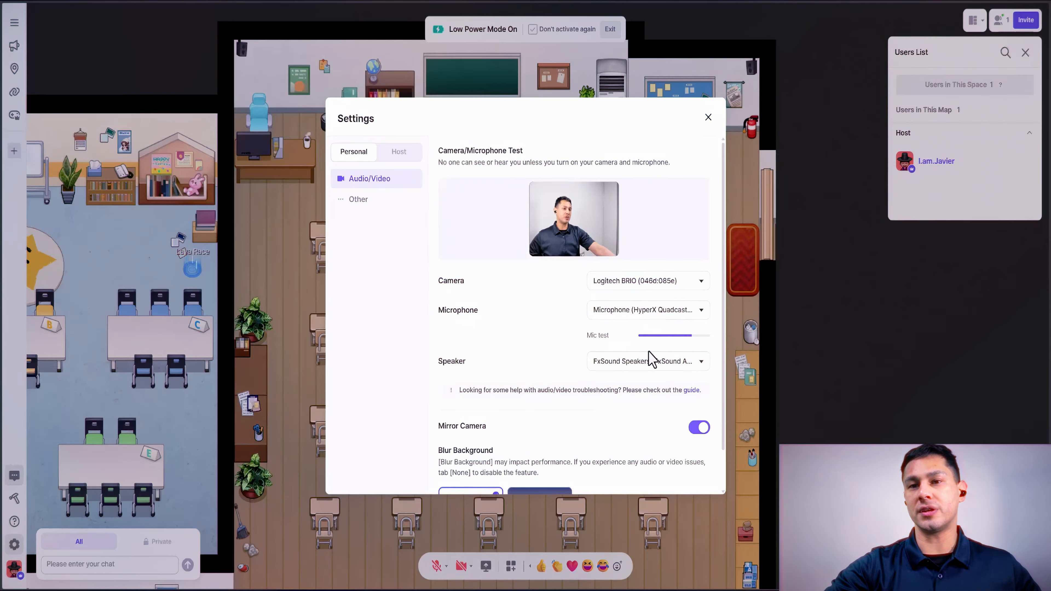
pyautogui.click(649, 370)
pyautogui.click(650, 366)
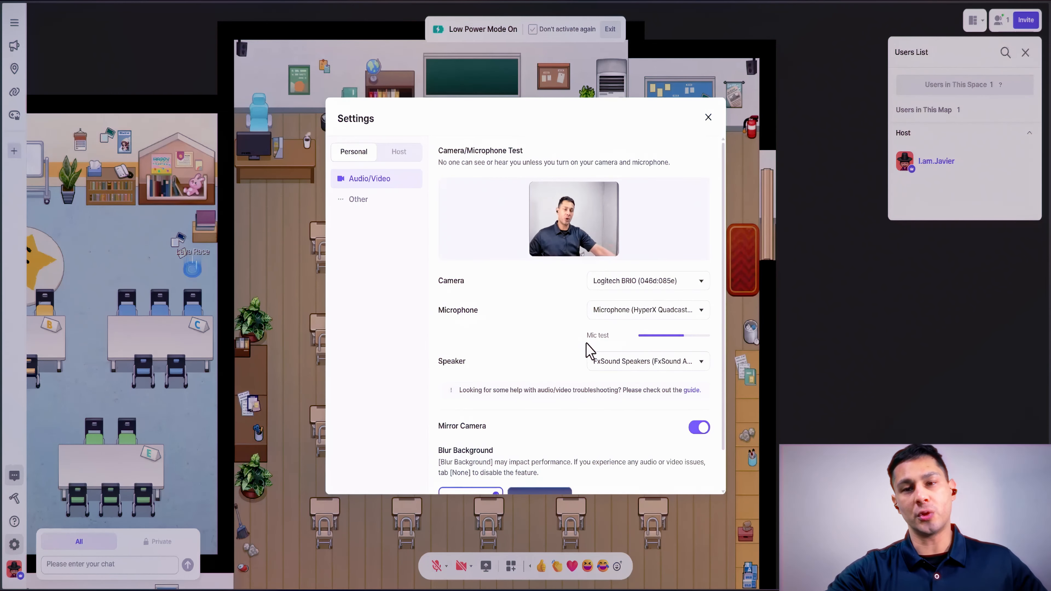
pyautogui.click(611, 371)
pyautogui.click(612, 370)
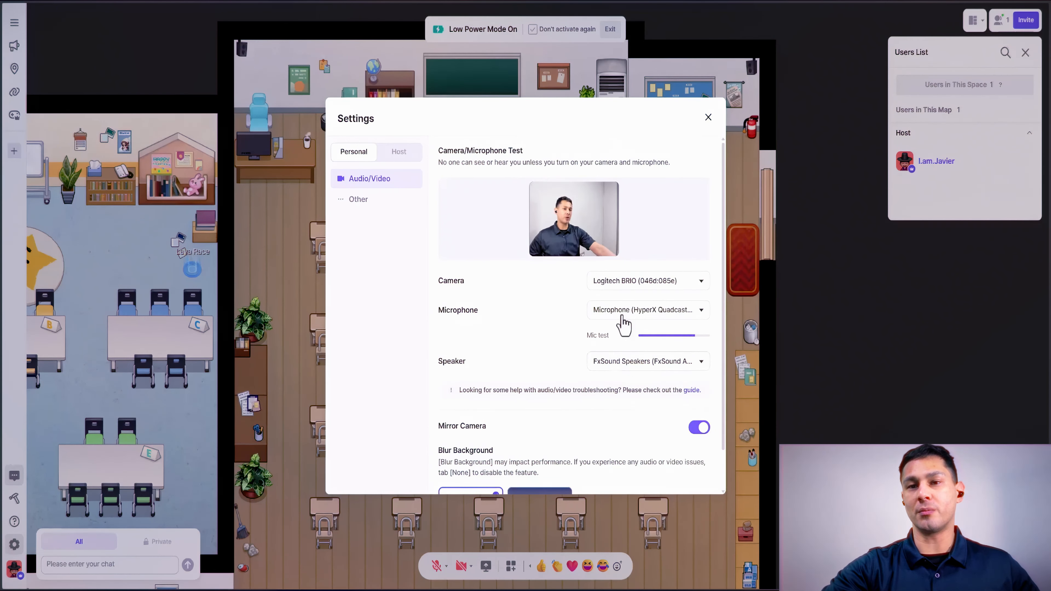
pyautogui.click(708, 118)
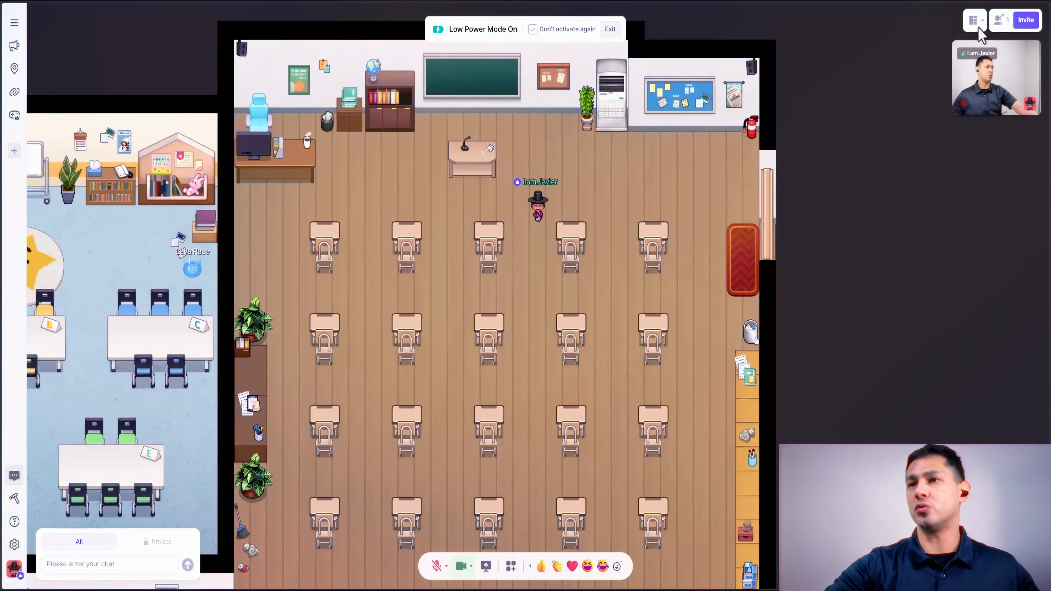
# Look over the video layout options and the users list, and close the list.
pyautogui.click(973, 19)
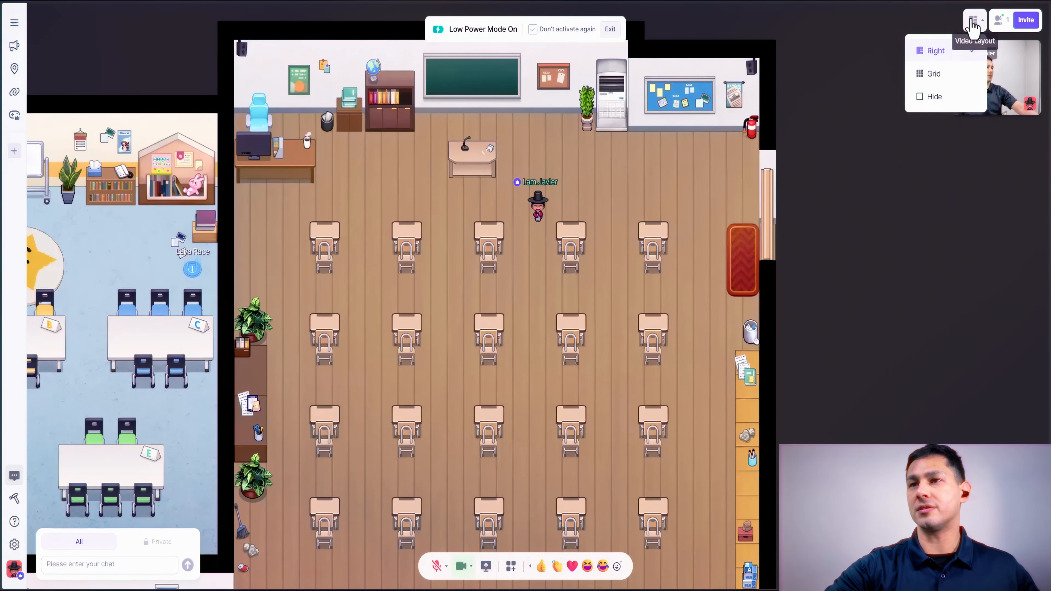
pyautogui.click(936, 74)
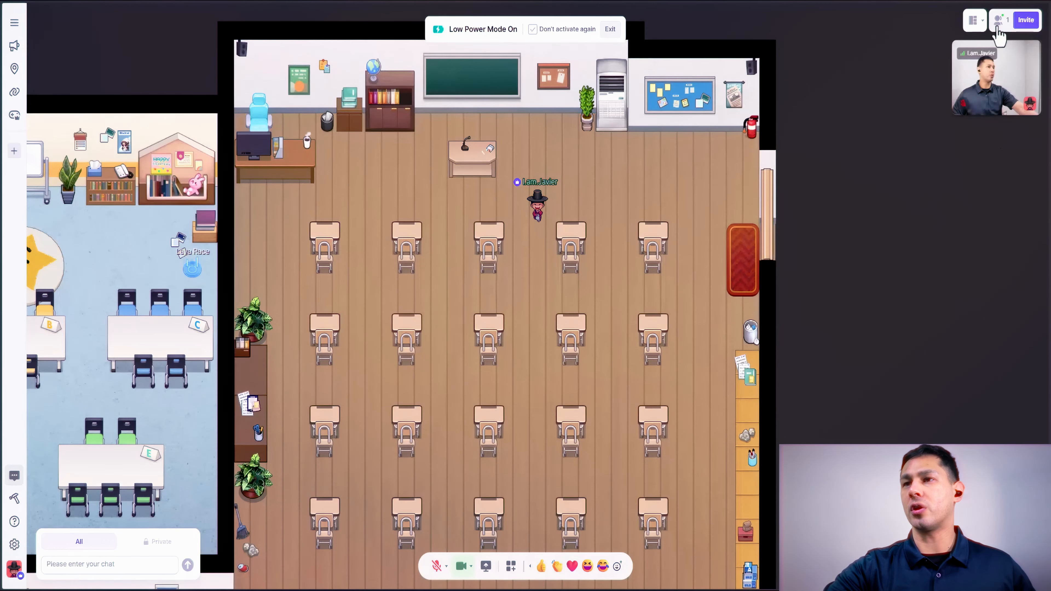
pyautogui.click(999, 21)
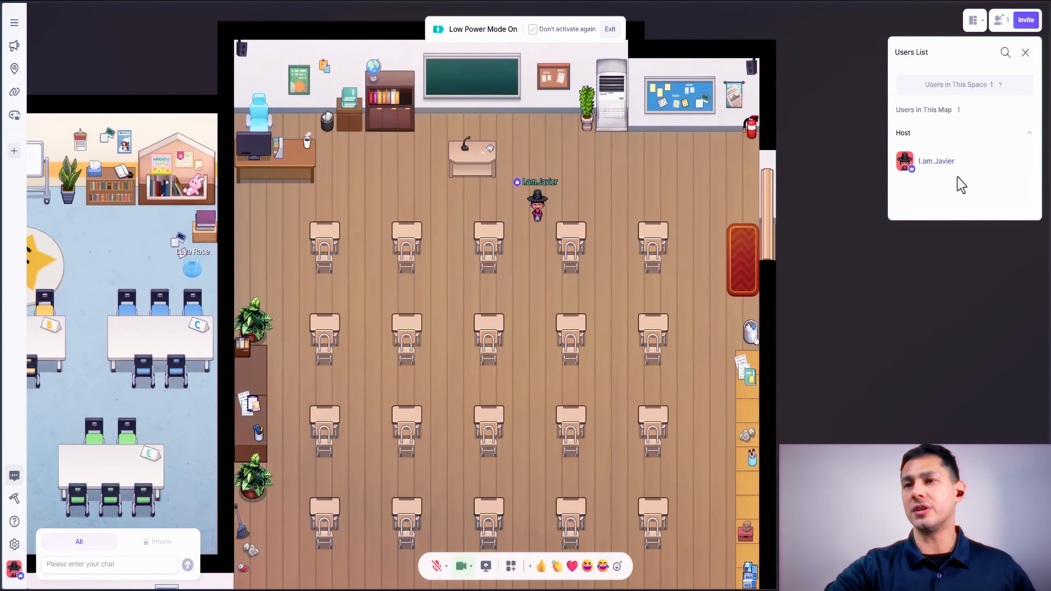
pyautogui.click(1025, 53)
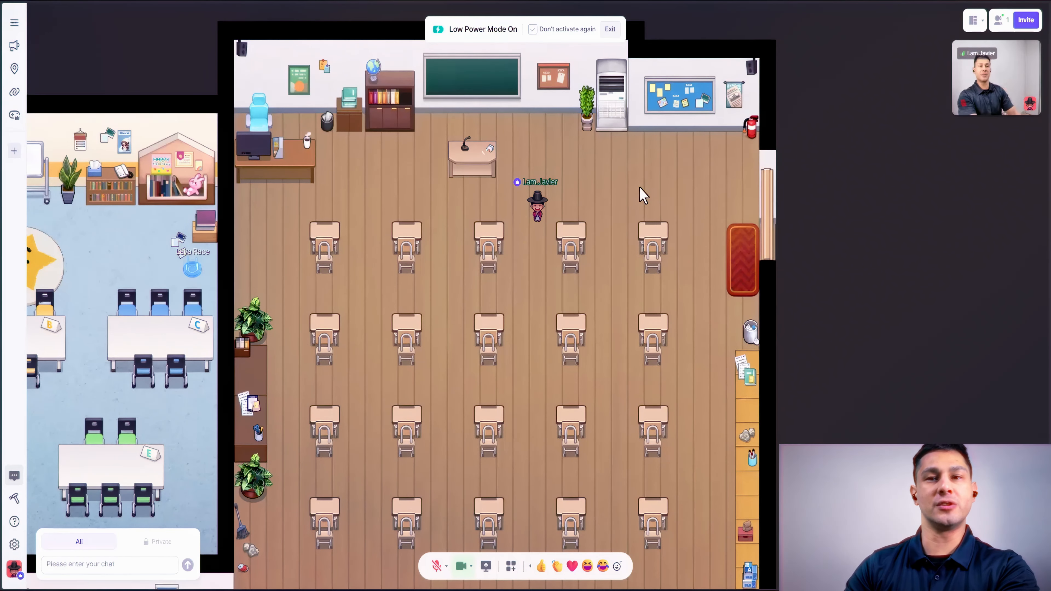
# Walk the avatar back and forth across the front of the classroom, stopping above the desk column nearest the red rug.
pyautogui.press('Left')
pyautogui.press('Left')
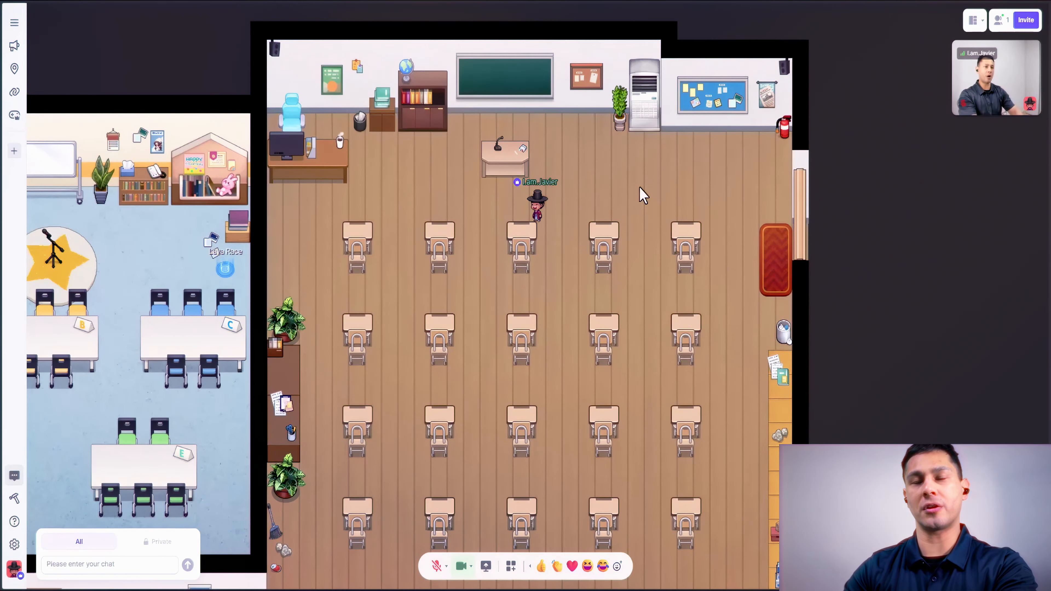
pyautogui.press('Right')
pyautogui.press('Right')
pyautogui.press('Right')
pyautogui.press('Right')
pyautogui.press('Right')
pyautogui.press('Right')
pyautogui.press('Right')
pyautogui.press('Right')
pyautogui.press('Left')
pyautogui.press('Left')
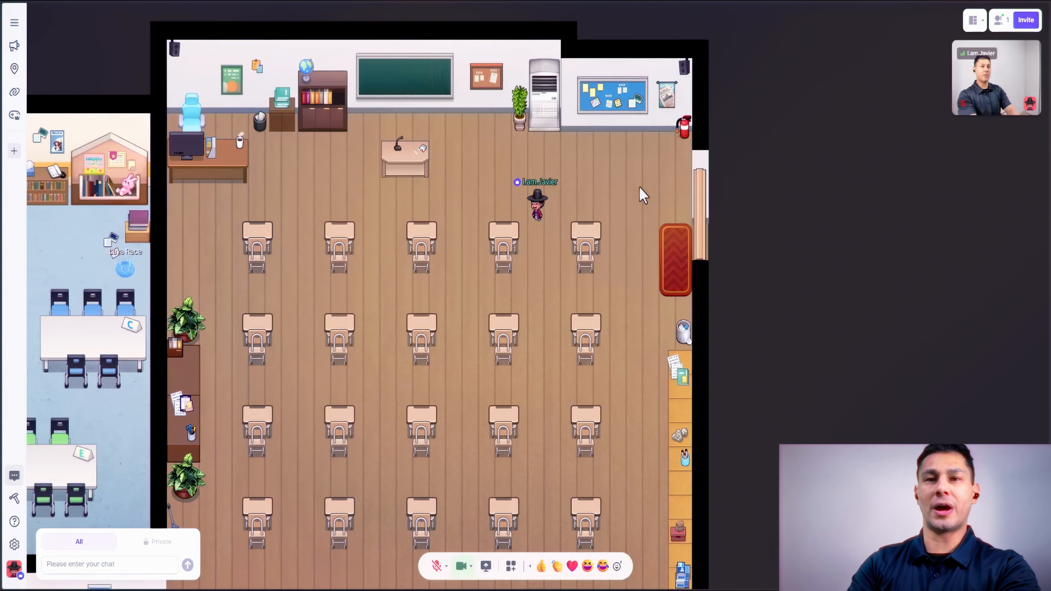
pyautogui.press('Right')
pyautogui.press('Right')
pyautogui.press('Right')
pyautogui.press('Left')
pyautogui.press('Left')
pyautogui.press('Left')
pyautogui.press('Right')
pyautogui.press('Right')
pyautogui.press('Right')
pyautogui.press('Right')
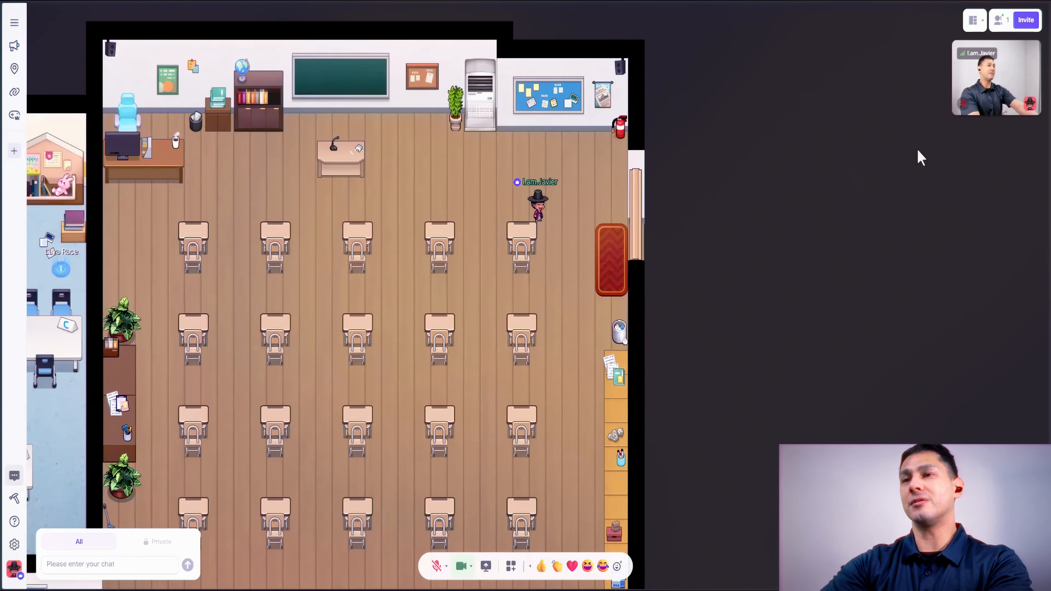
# Turn on Spotlight for the host from the users list and dismiss the profile card.
pyautogui.click(1001, 21)
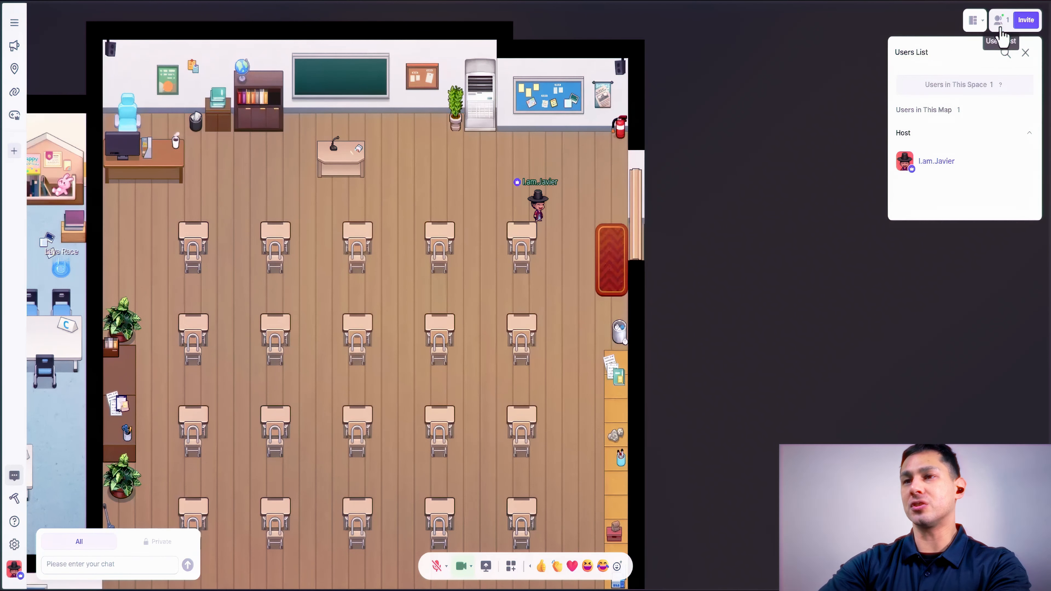
pyautogui.click(952, 161)
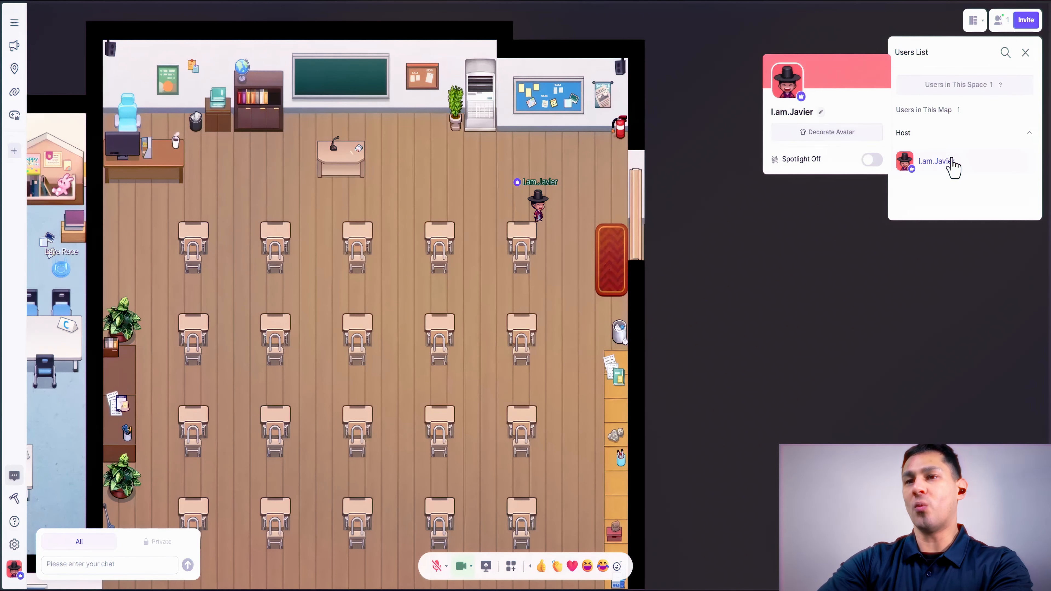
pyautogui.click(871, 160)
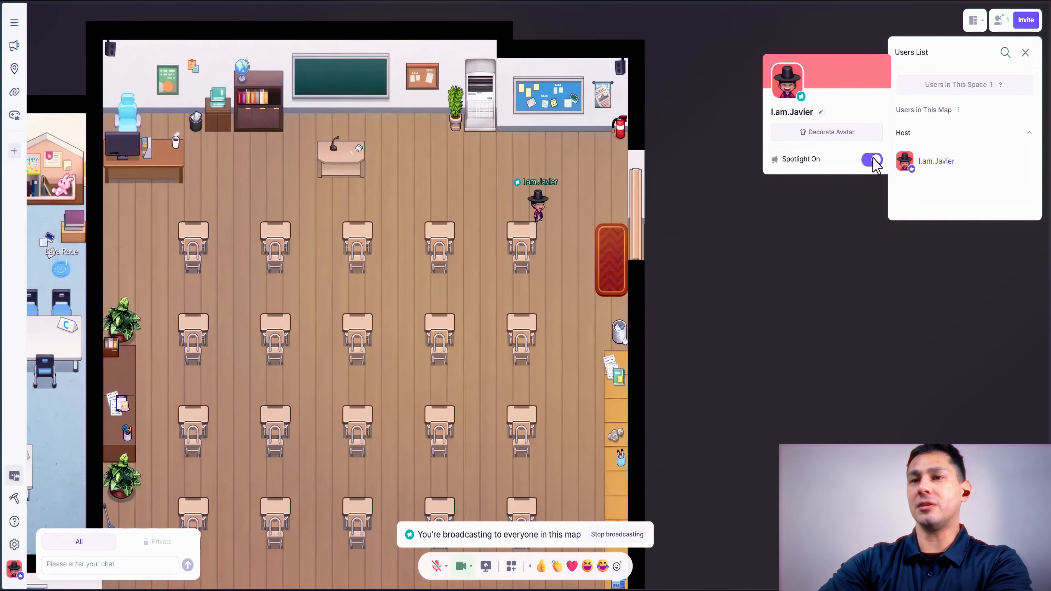
pyautogui.click(505, 167)
# Walk the avatar to the open area behind the last row of desks while broadcasting.
pyautogui.press('Left')
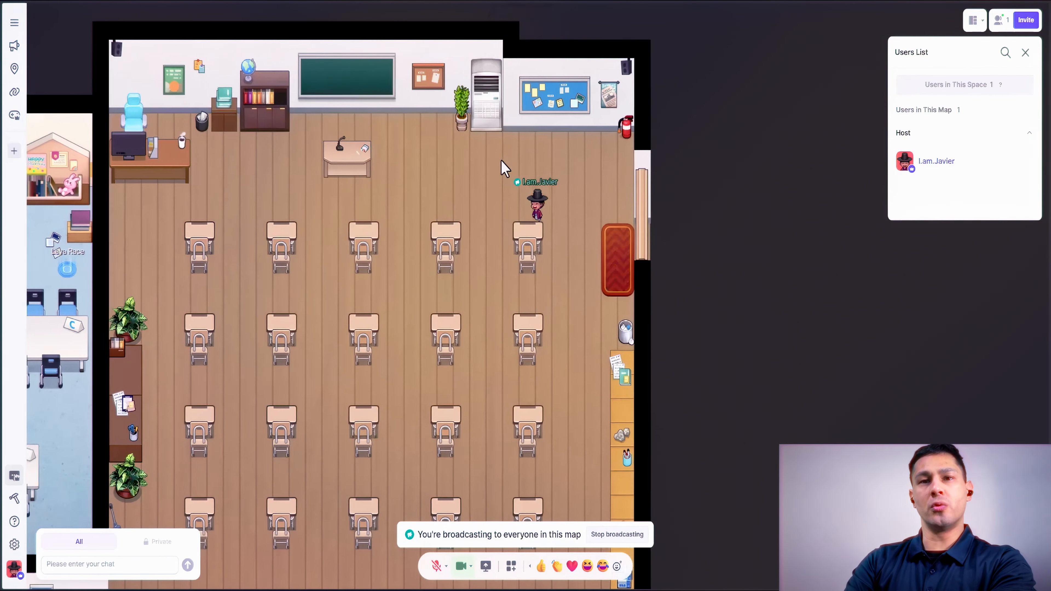
pyautogui.press('Right')
pyautogui.press('Down')
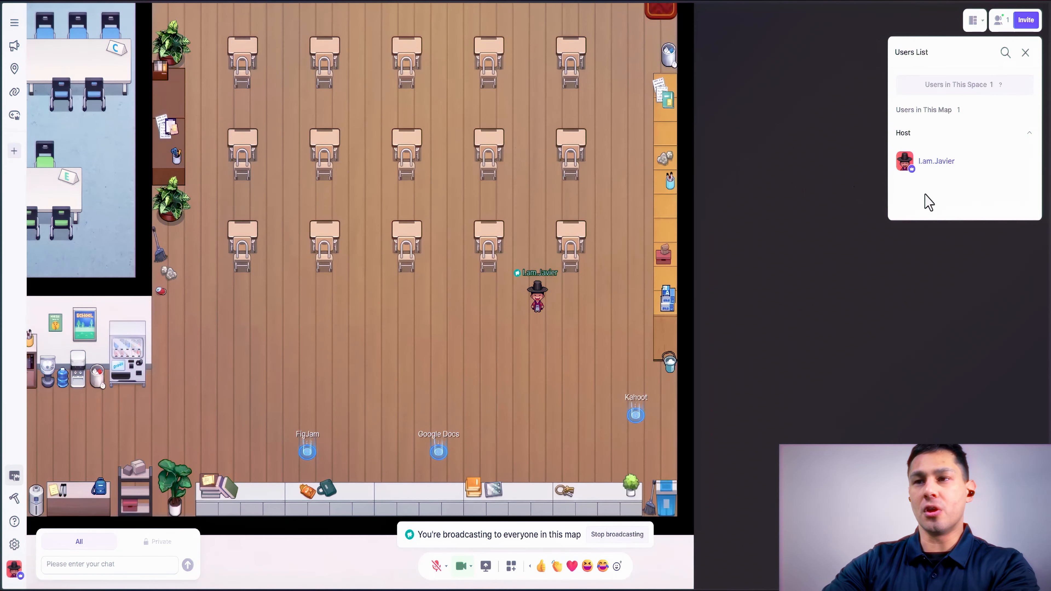
# Turn off the host's Spotlight in the profile card and dismiss the card.
pyautogui.click(942, 166)
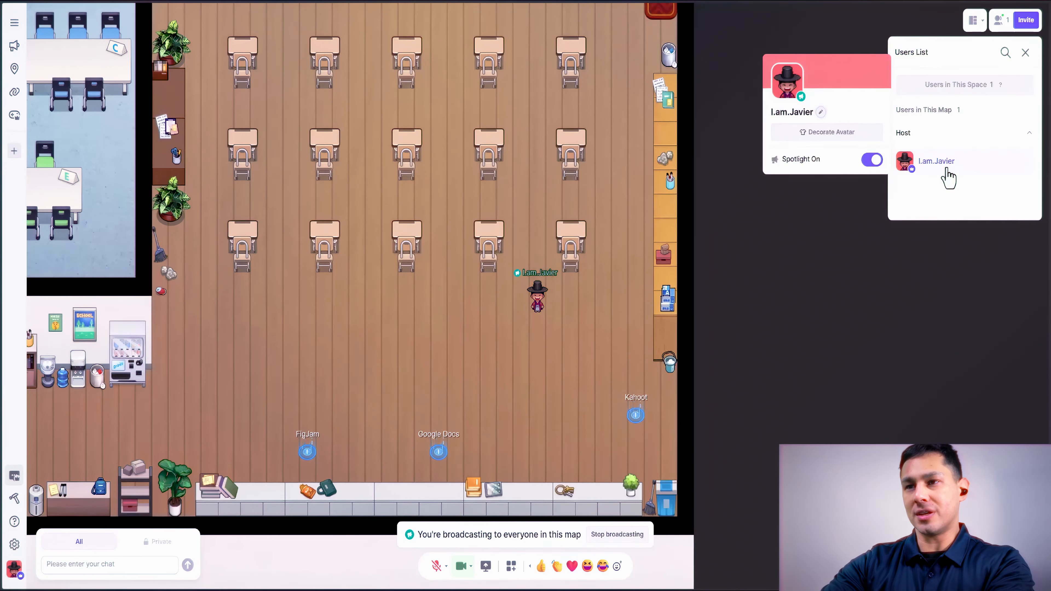
pyautogui.click(870, 161)
pyautogui.click(607, 296)
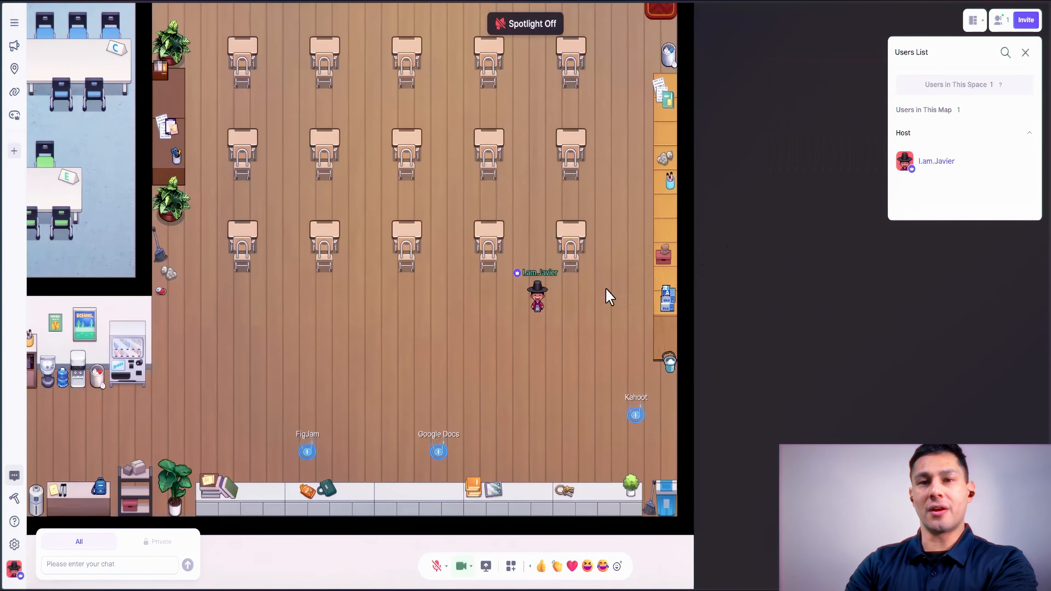
# Walk the avatar through the lounge and into the group-table room, up to the whiteboard.
pyautogui.press('Down')
pyautogui.press('Left')
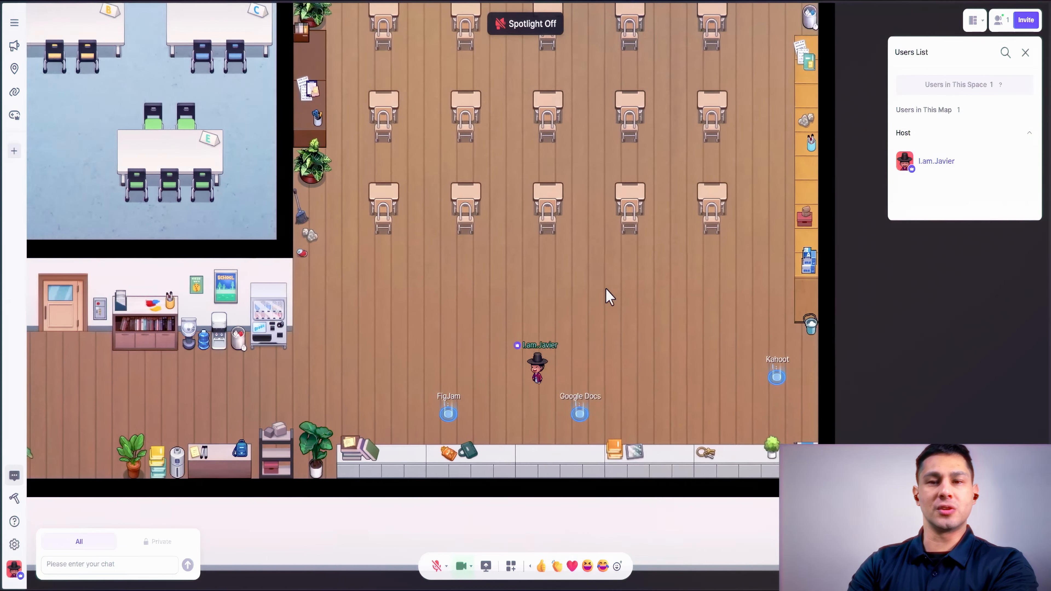
pyautogui.press('Left')
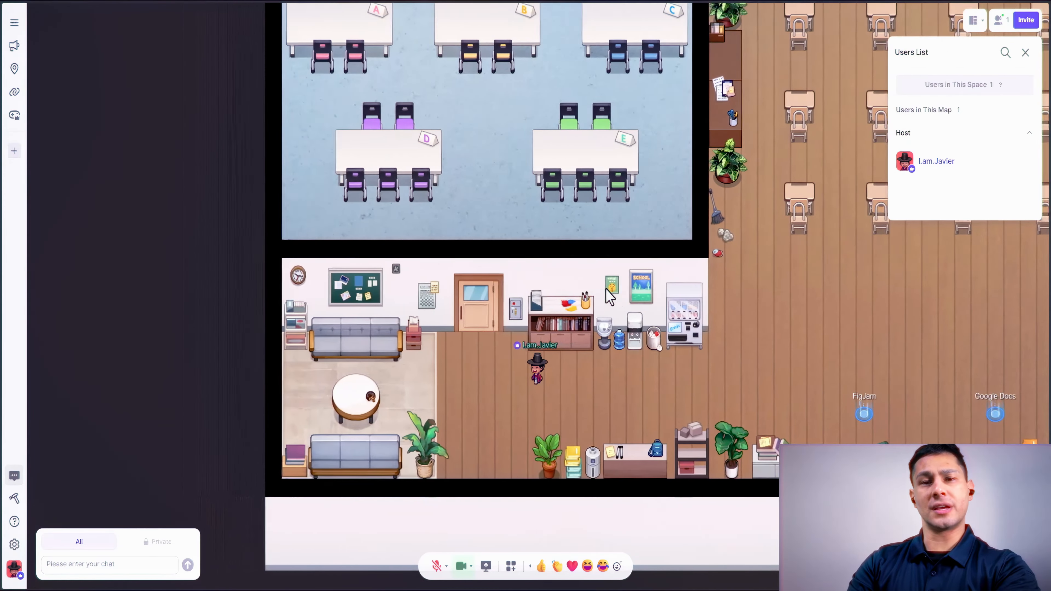
pyautogui.press('Left')
pyautogui.press('Up')
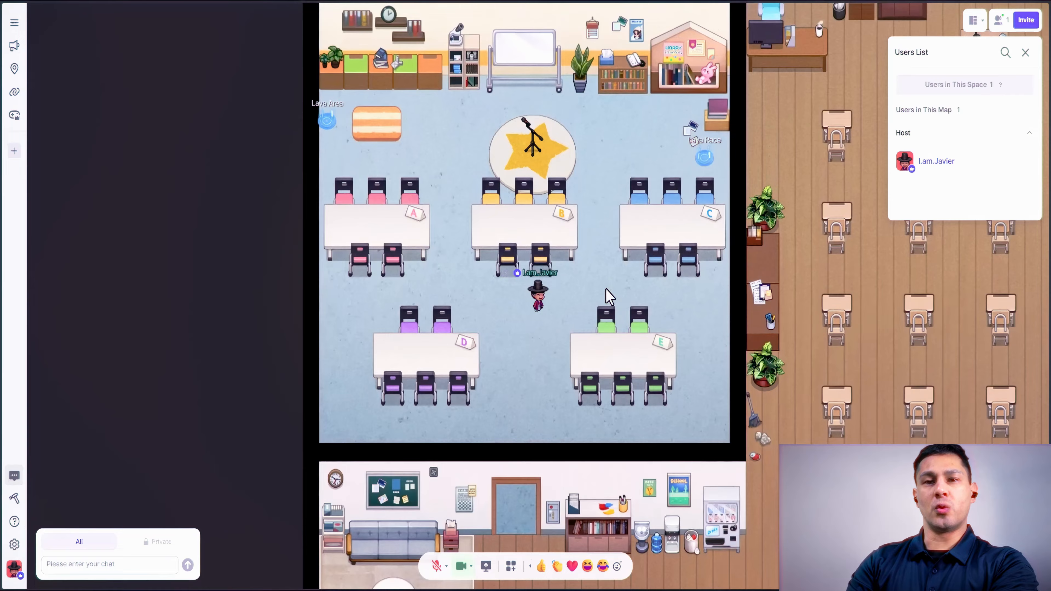
pyautogui.press('Up')
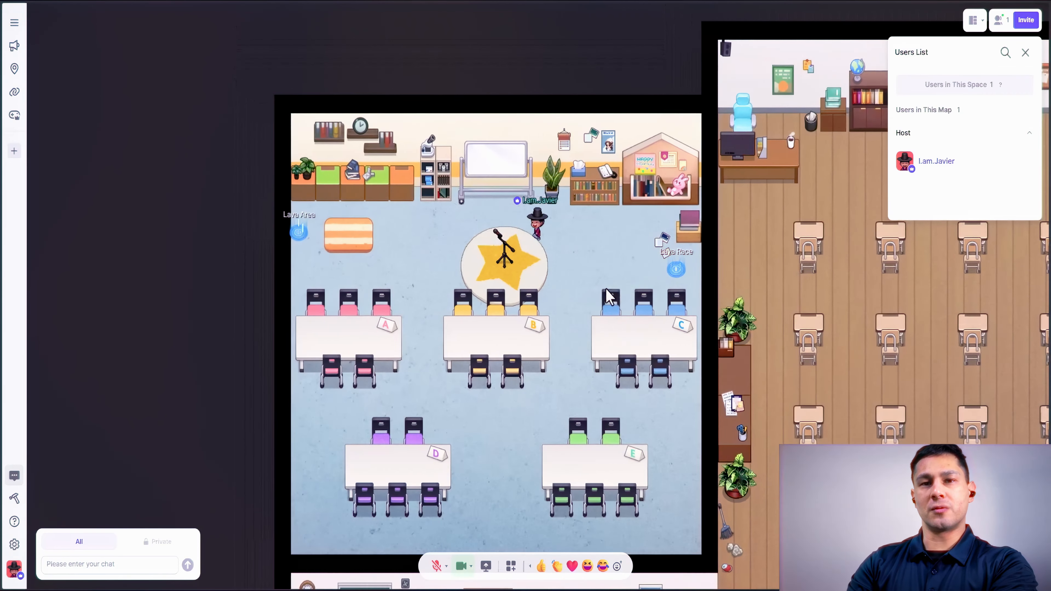
# Walk the avatar onto the star-shaped microphone stage to broadcast, and step off on the striped rug's side.
pyautogui.press('Left')
pyautogui.press('Down')
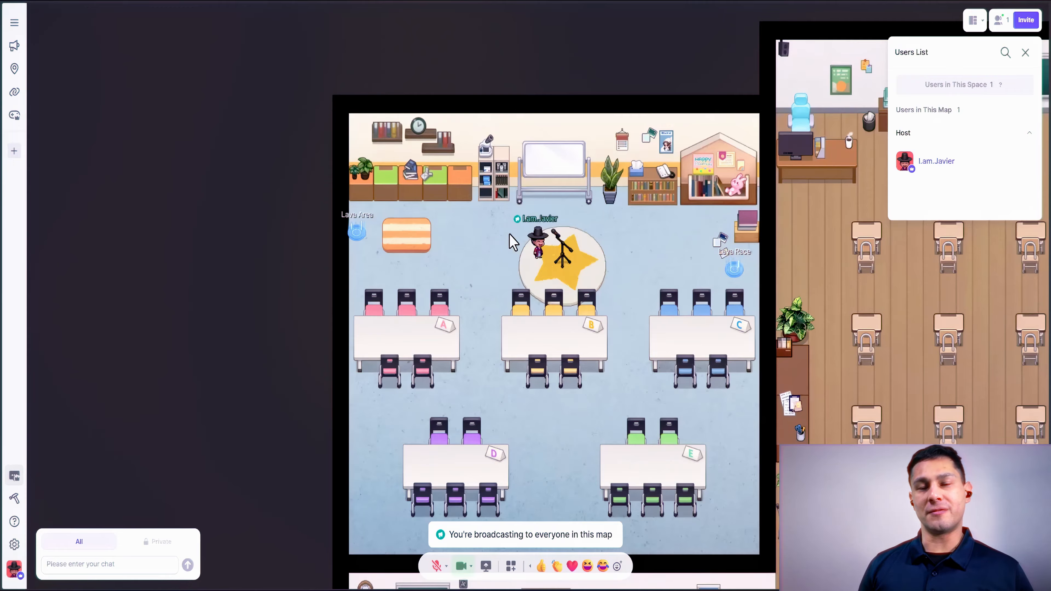
pyautogui.press('Left')
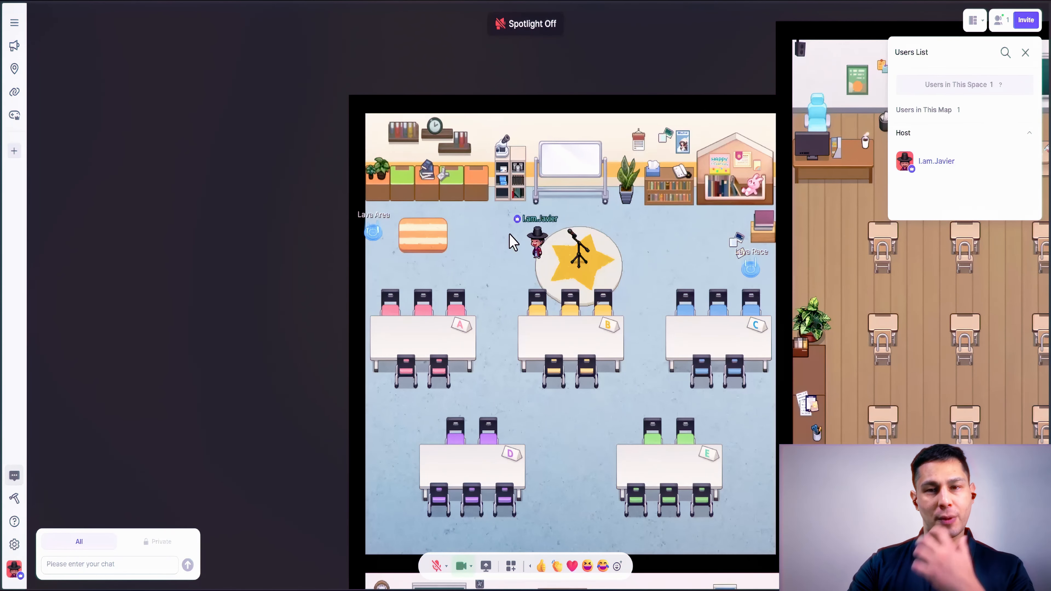
# Walk the avatar from the stage down to the group tables, stopping between tables A and B.
pyautogui.press('Left')
pyautogui.press('Left')
pyautogui.press('Left')
pyautogui.press('Down')
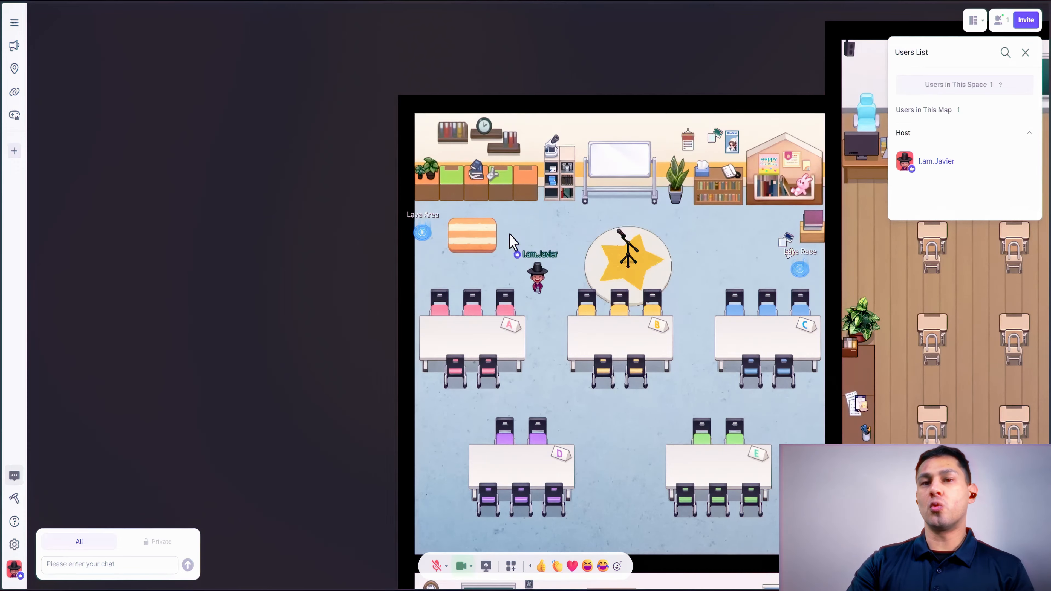
pyautogui.press('Down')
pyautogui.press('Down')
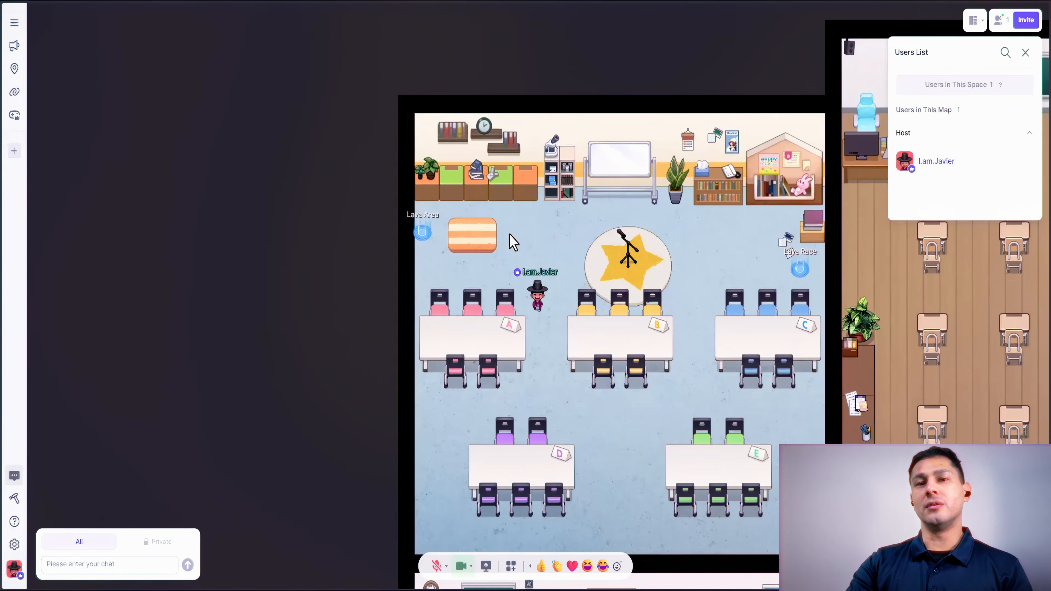
pyautogui.press('Right')
pyautogui.press('Right')
pyautogui.press('Left')
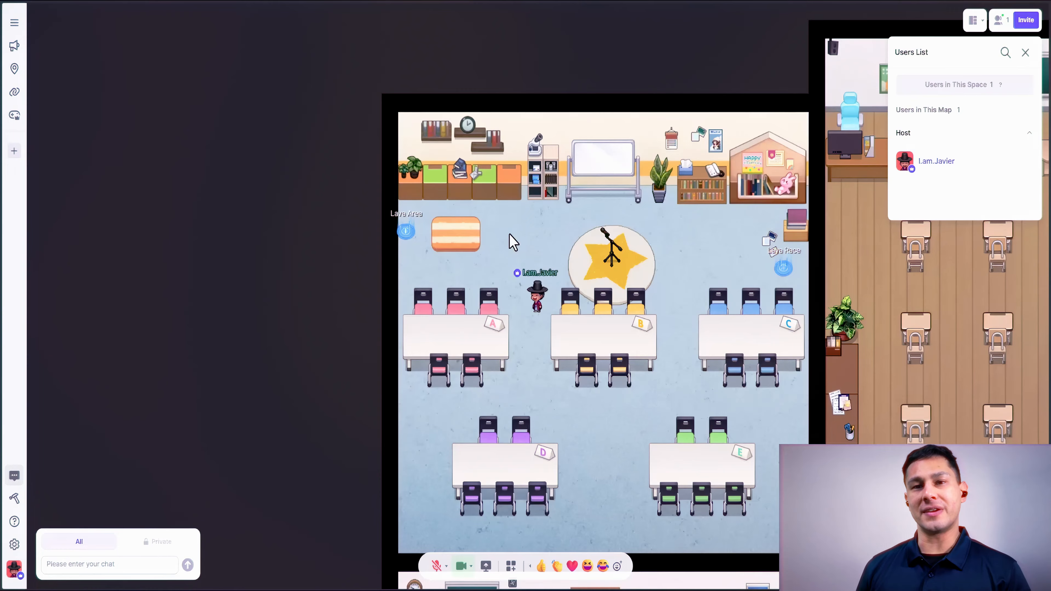
pyautogui.press('Right')
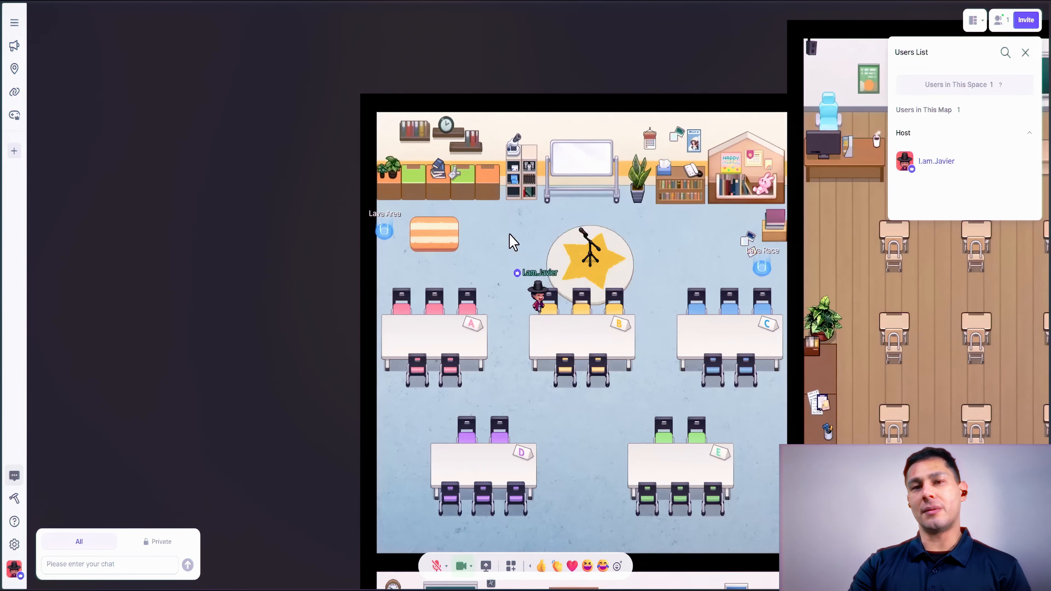
pyautogui.press('Right')
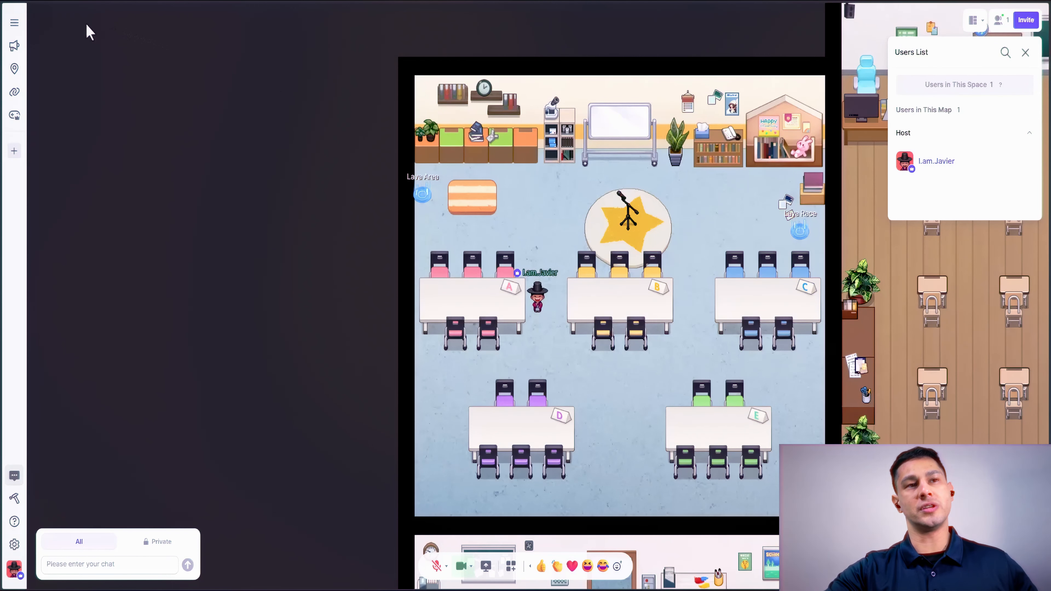
# Draft a placeholder notice in the Add Notice window and discard it without posting.
pyautogui.click(15, 46)
pyautogui.click(515, 275)
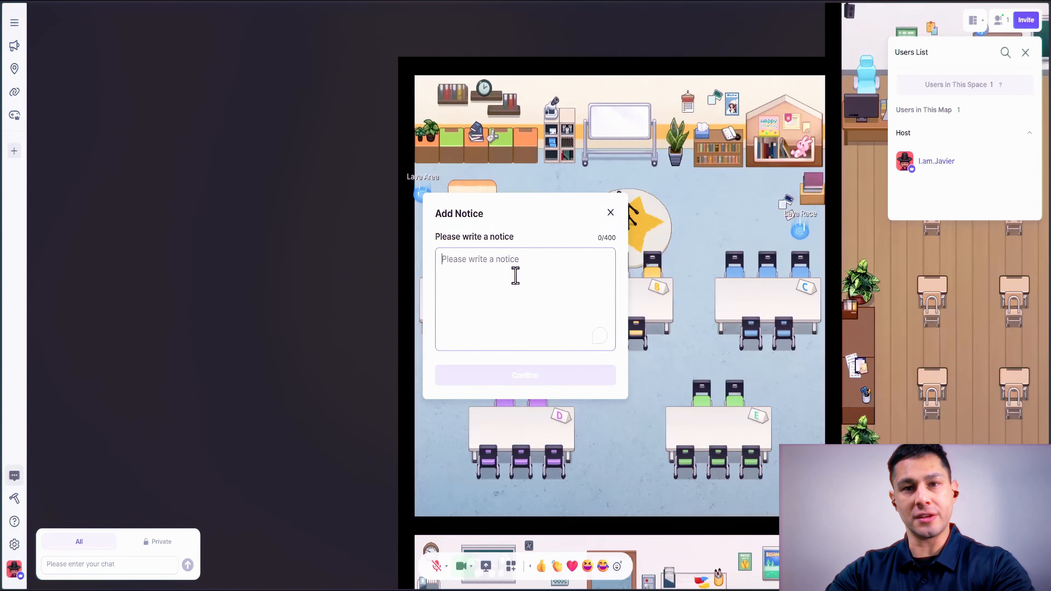
pyautogui.write('dfagdf')
pyautogui.press('BackSpace')
pyautogui.hotkey('ctrl', 'a')
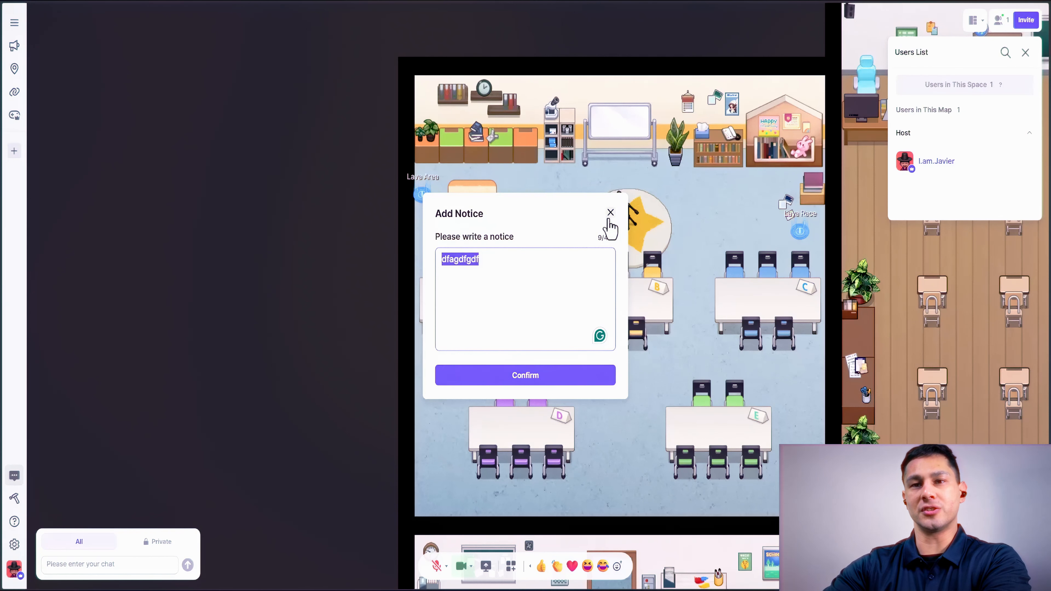
pyautogui.click(307, 157)
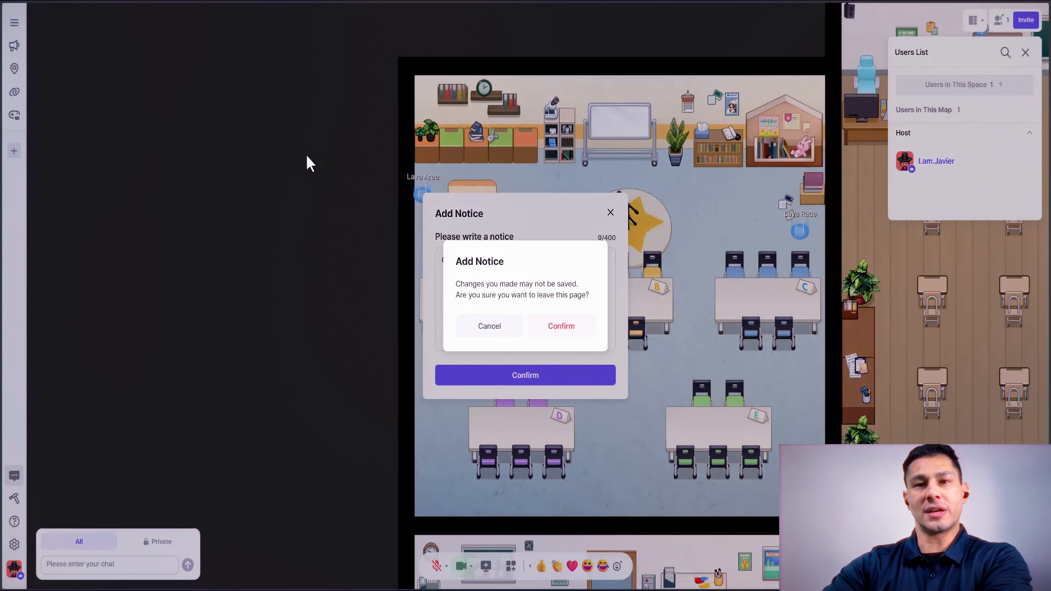
pyautogui.click(559, 331)
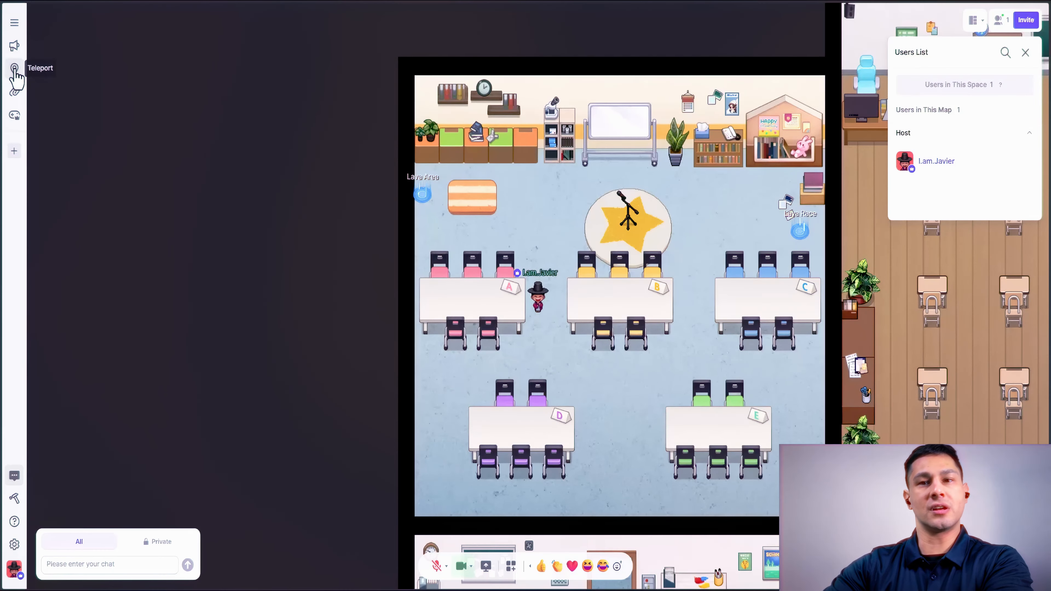
# Open the teleport list and teleport the avatar to Position A.
pyautogui.click(14, 70)
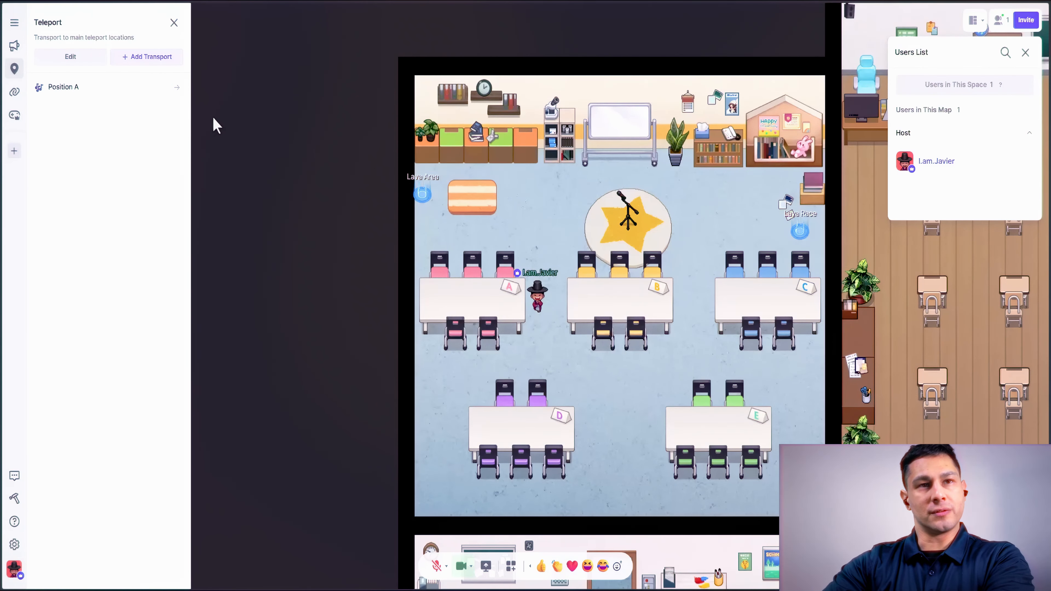
pyautogui.moveTo(77, 99)
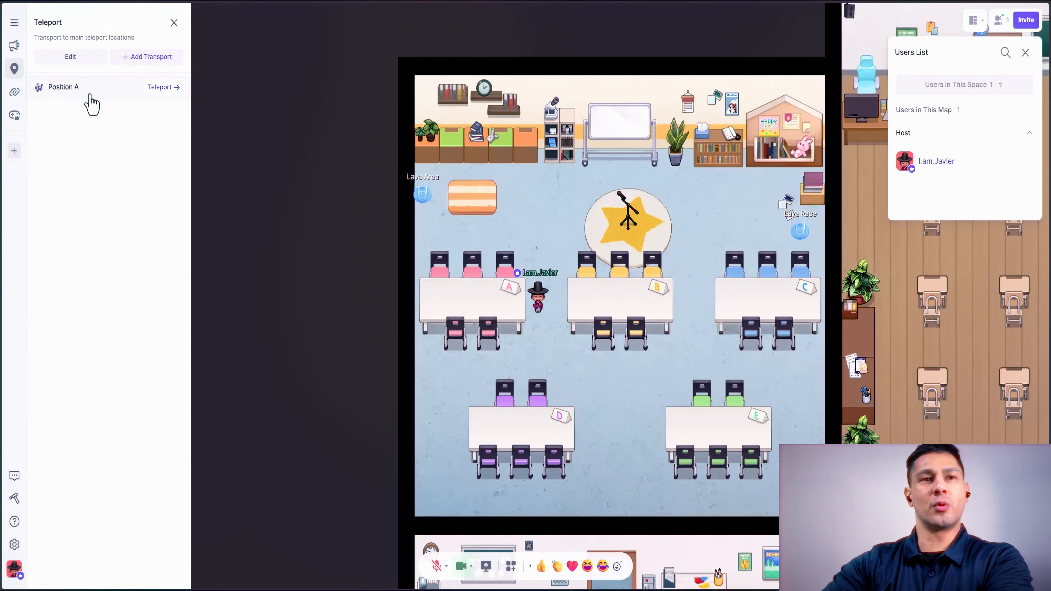
pyautogui.click(80, 89)
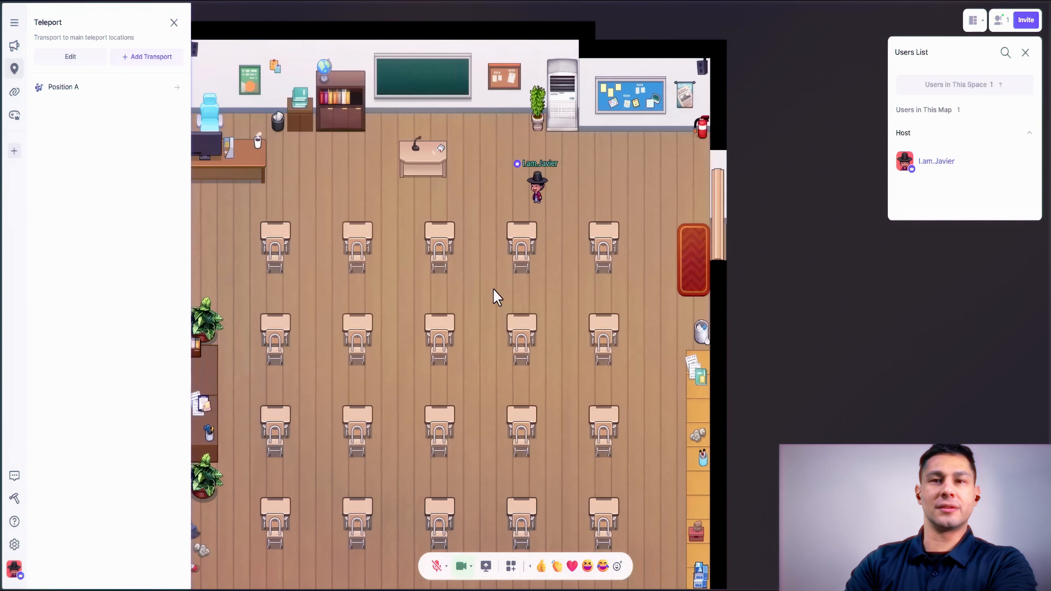
# Walk the avatar past the podium and down between the first two desks of the classroom's front row.
pyautogui.press('Left')
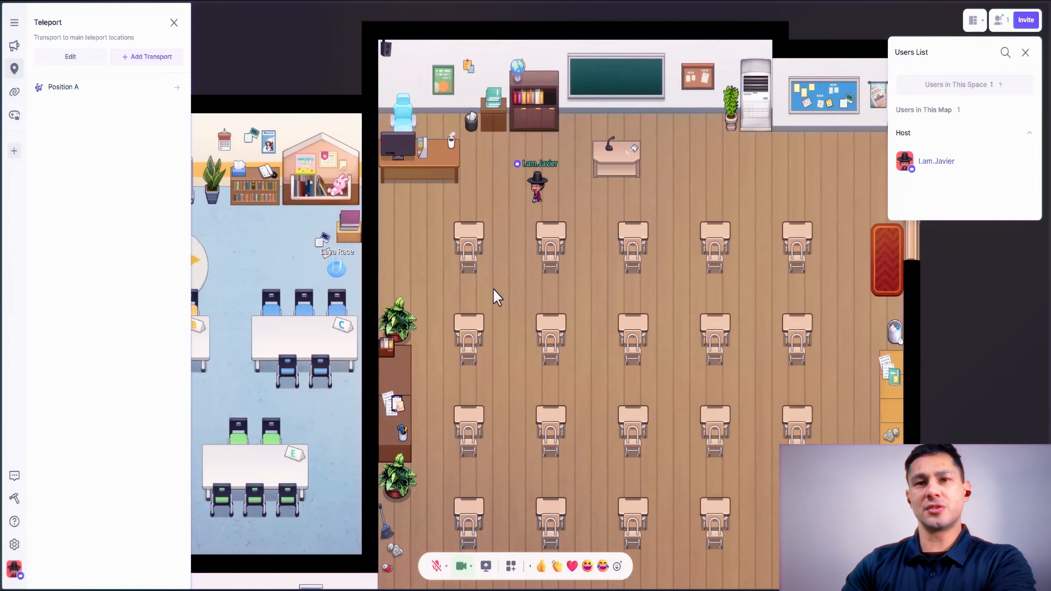
pyautogui.press('Down')
pyautogui.press('Right')
pyautogui.press('Down')
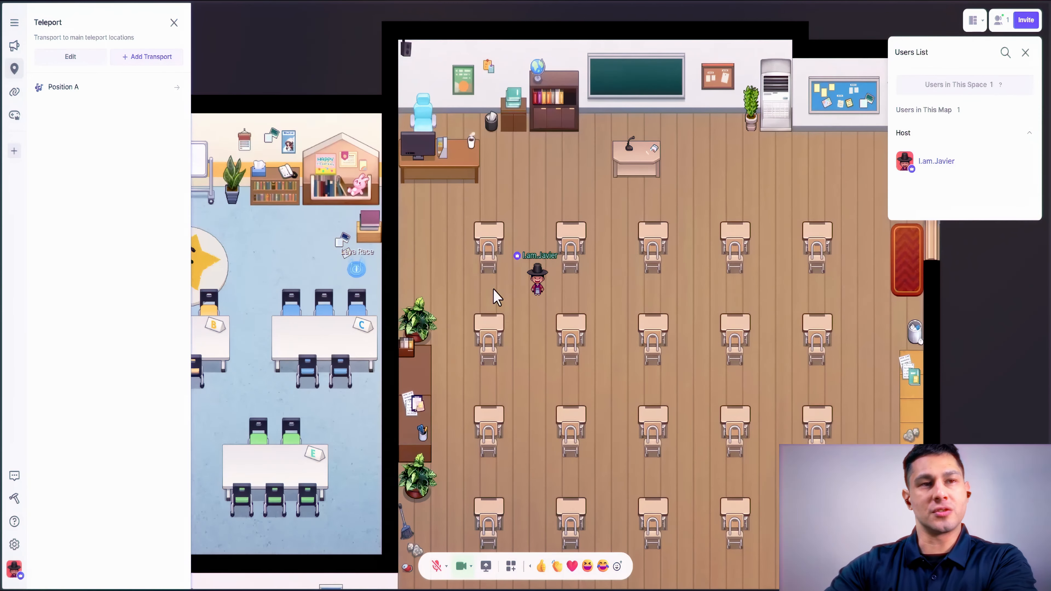
# Add the avatar's current location to the teleport list with the name Position B.
pyautogui.click(154, 58)
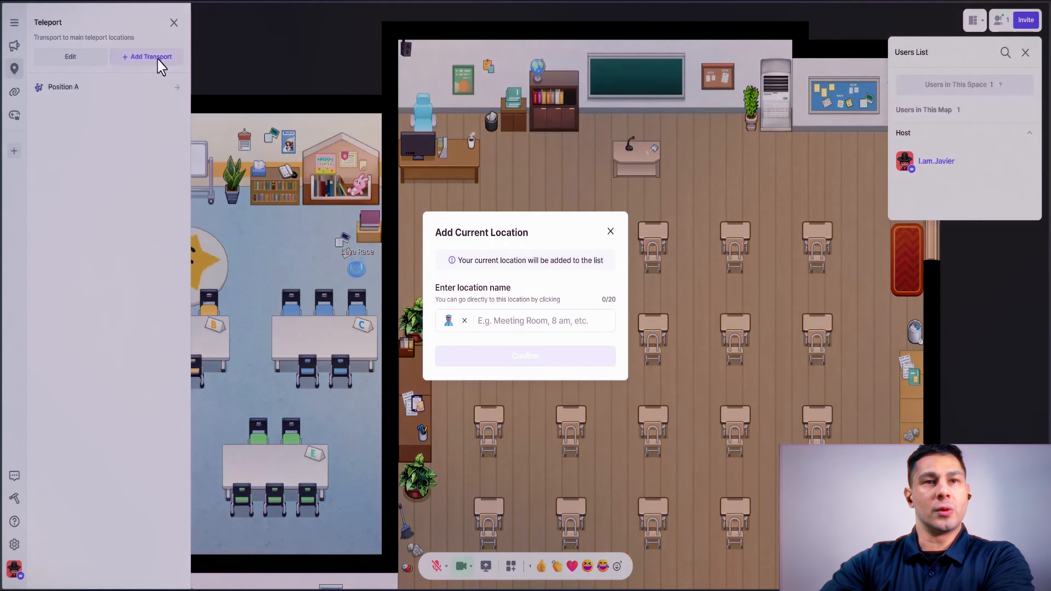
pyautogui.click(495, 327)
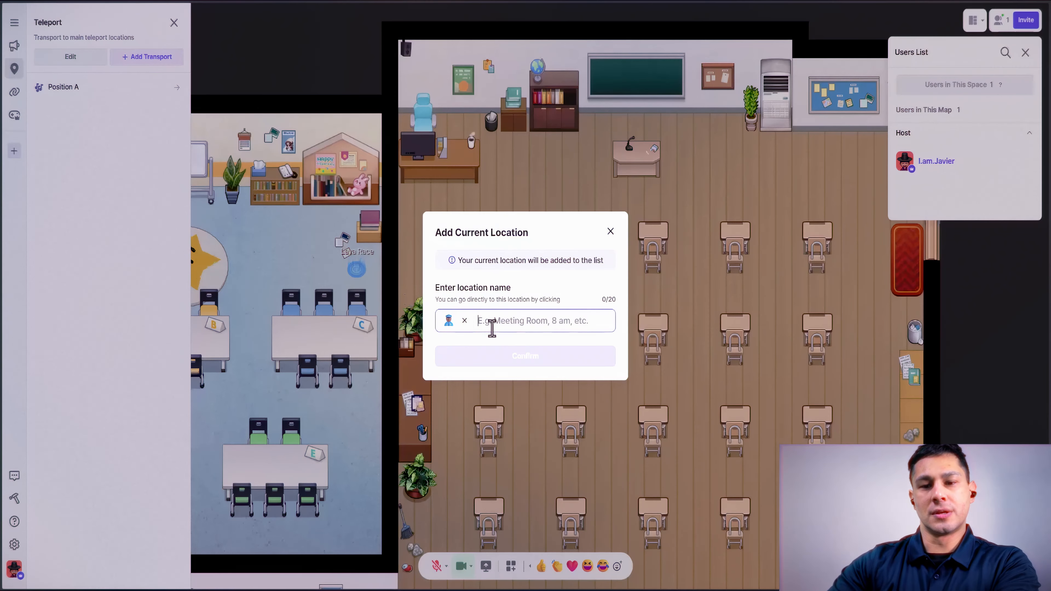
pyautogui.write('Position ')
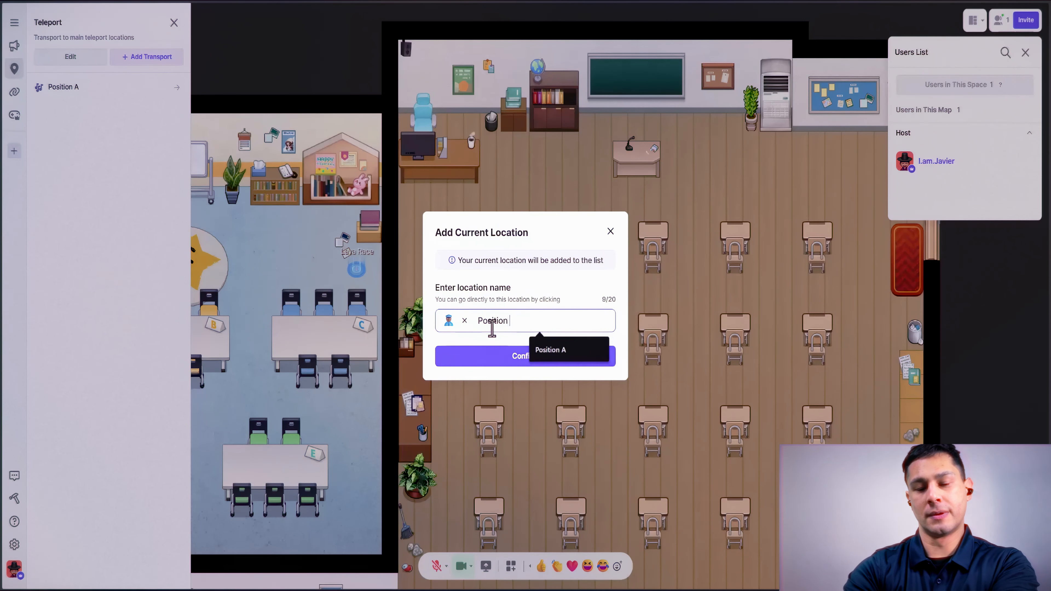
pyautogui.write('B')
pyautogui.click(542, 360)
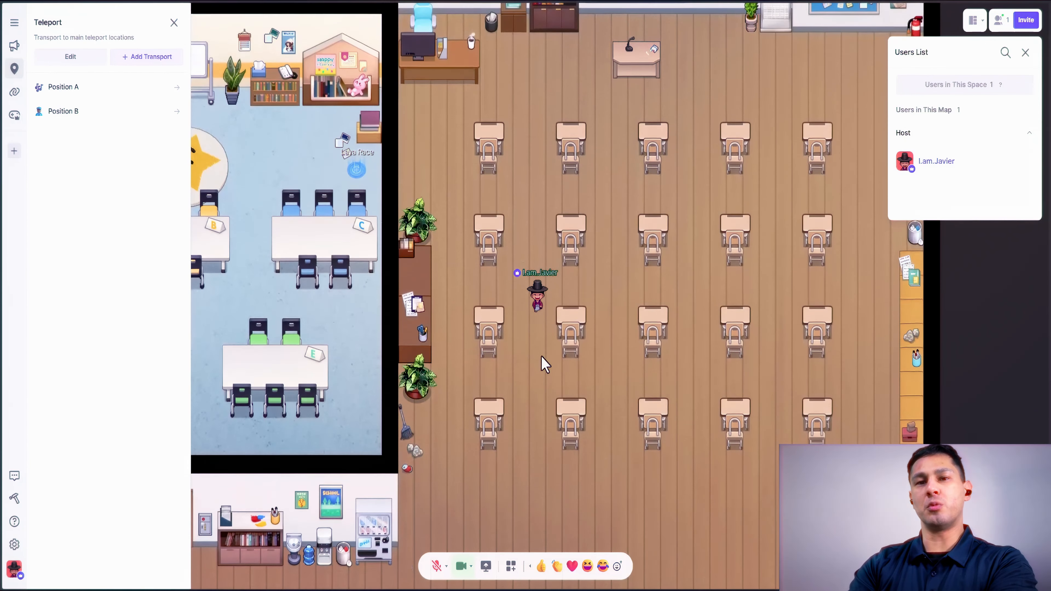
# Walk the avatar out of the desk area, through the lounge and up the group-table room to the striped rug.
pyautogui.press('Down')
pyautogui.press('Left')
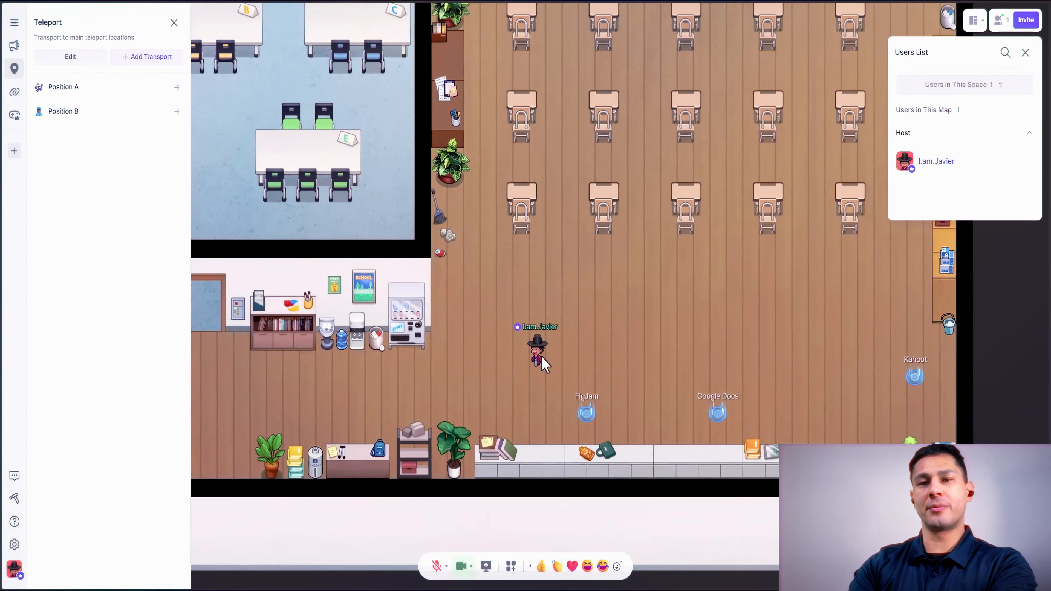
pyautogui.press('Left')
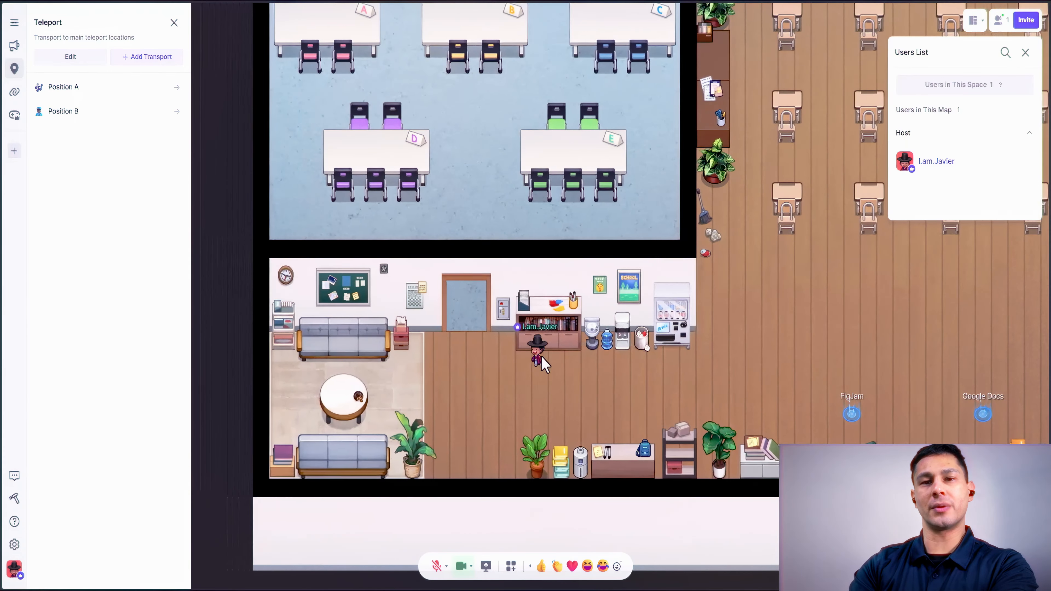
pyautogui.press('Up')
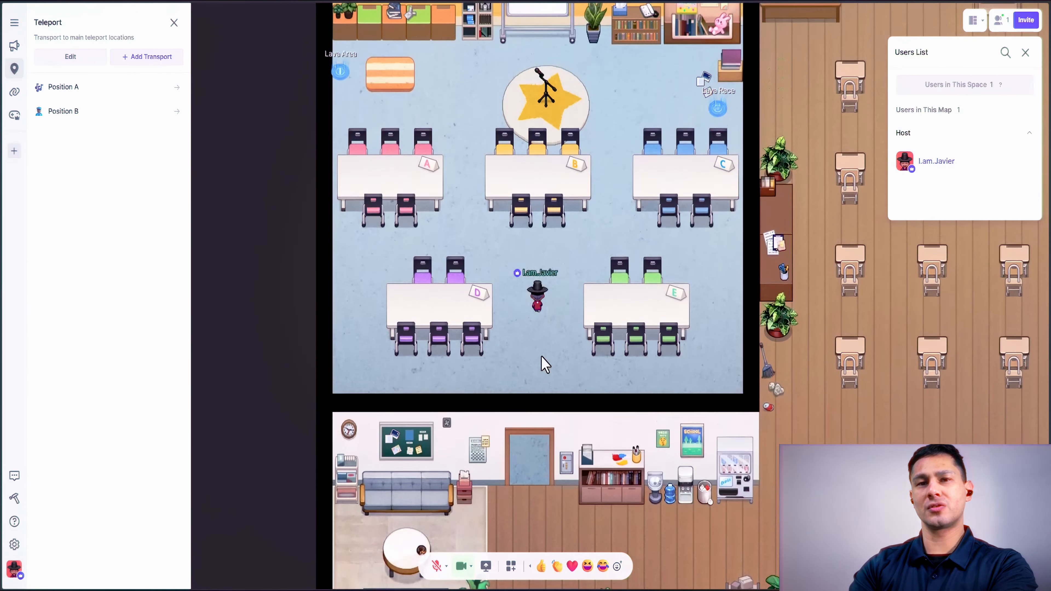
pyautogui.press('Up')
pyautogui.press('Left')
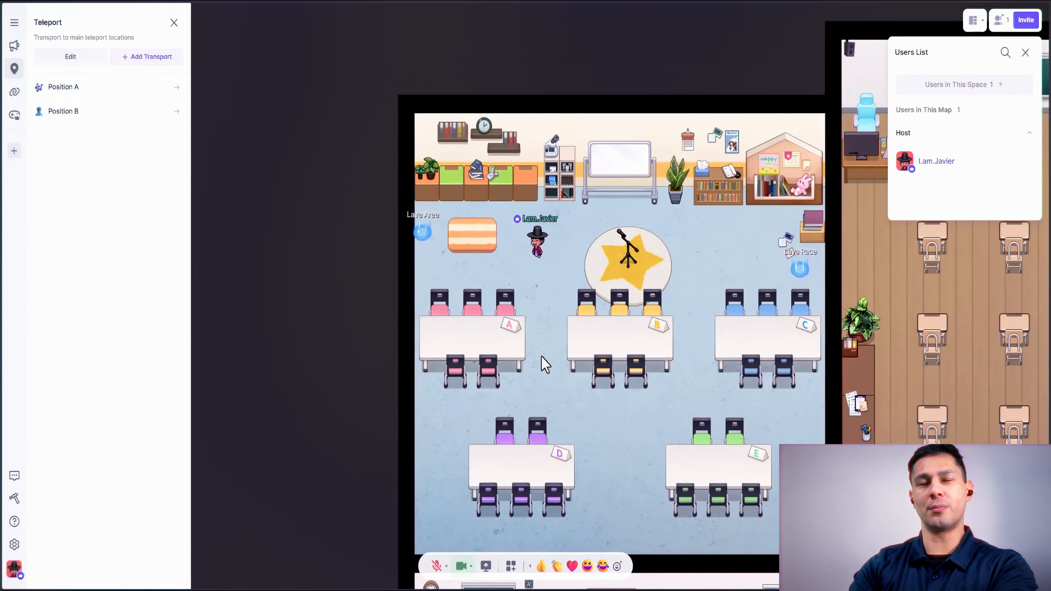
# Walk the avatar across the striped rug onto the Lava Area portal and trigger it to enter the lava map.
pyautogui.press('Left')
pyautogui.press('Up')
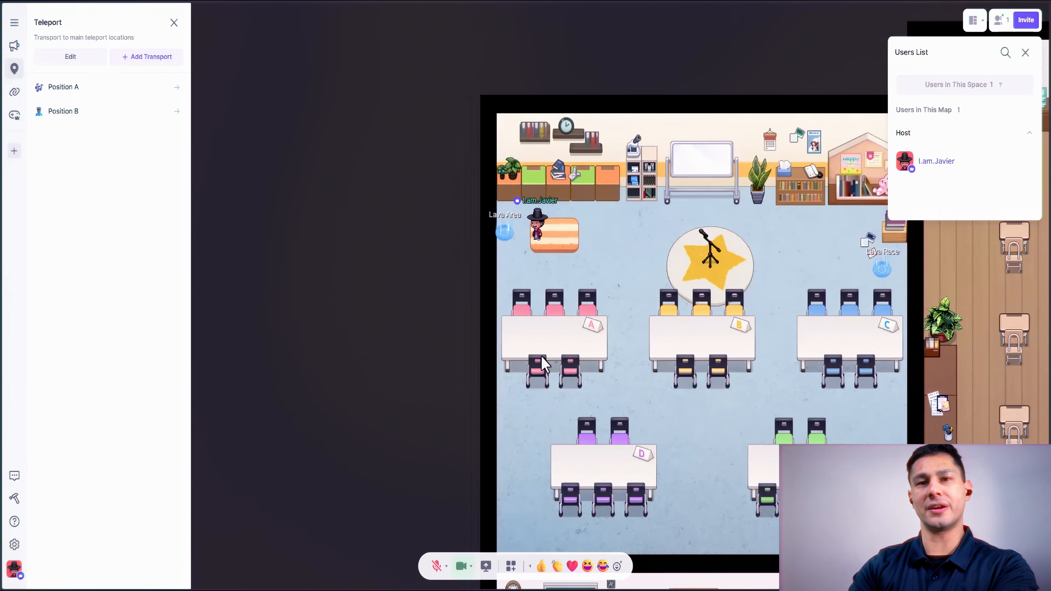
pyautogui.press('Left')
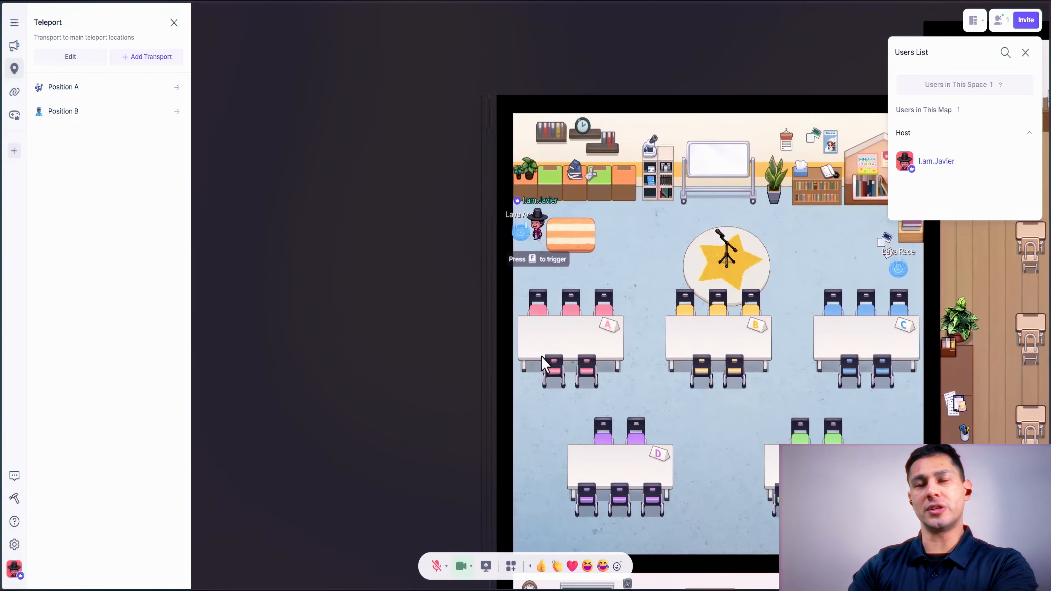
pyautogui.press('Right')
pyautogui.press('Left')
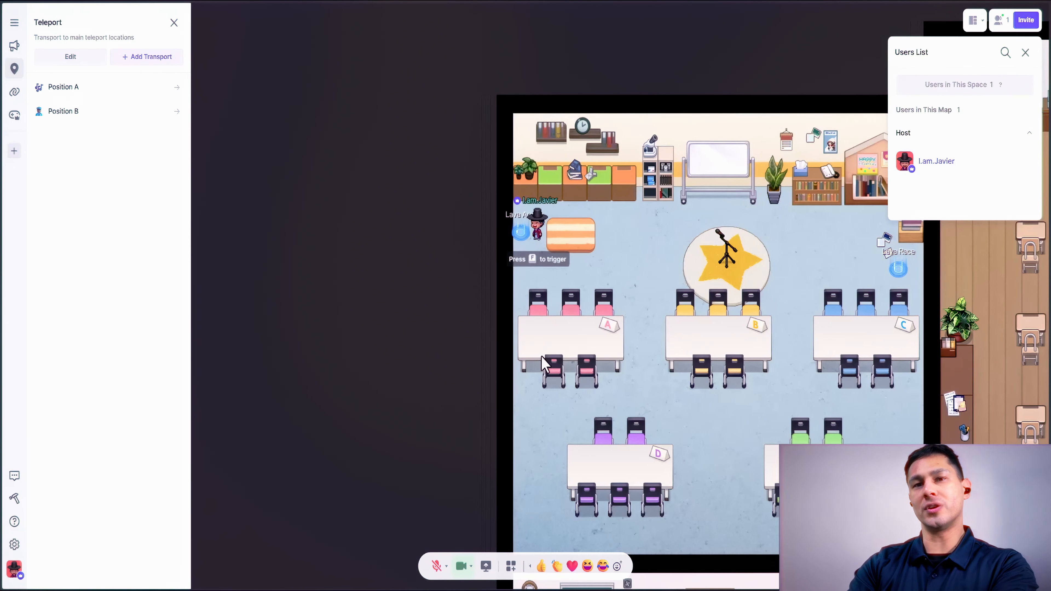
pyautogui.press('Left')
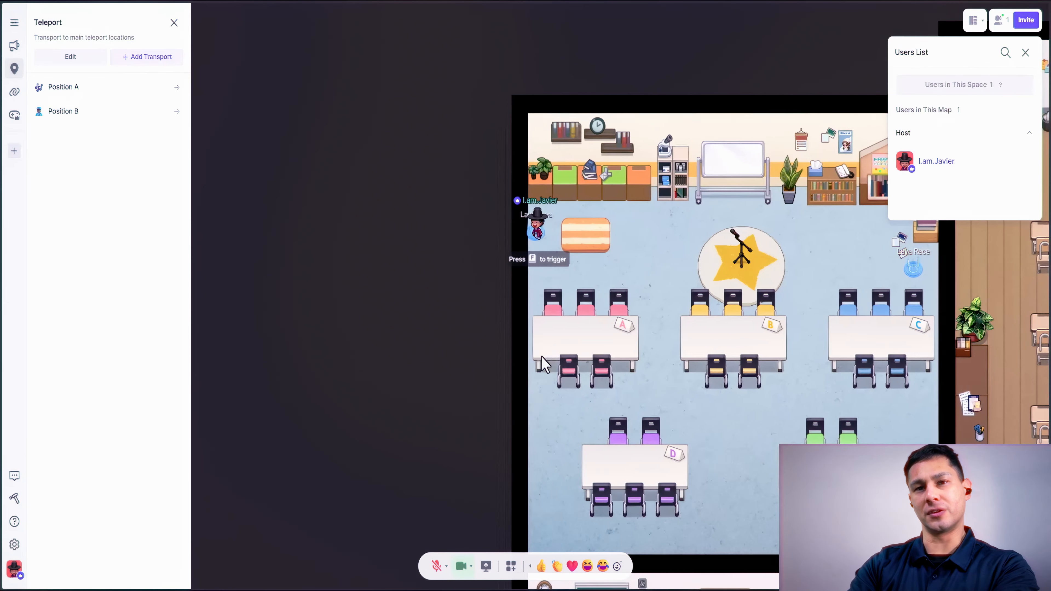
pyautogui.press('f')
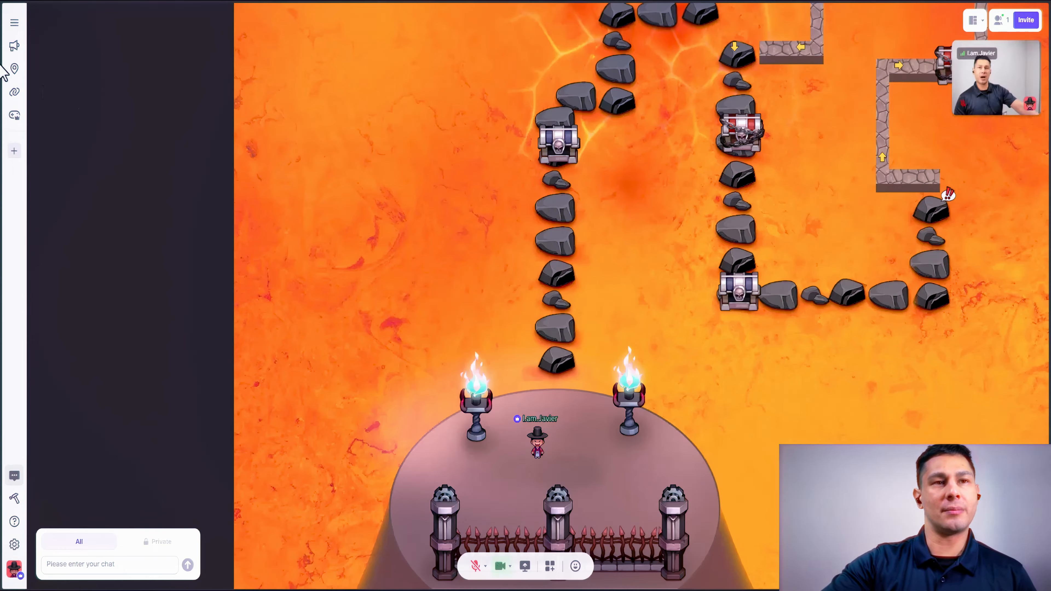
# Teleport the avatar from the lava map back to Position B in the classroom.
pyautogui.click(14, 69)
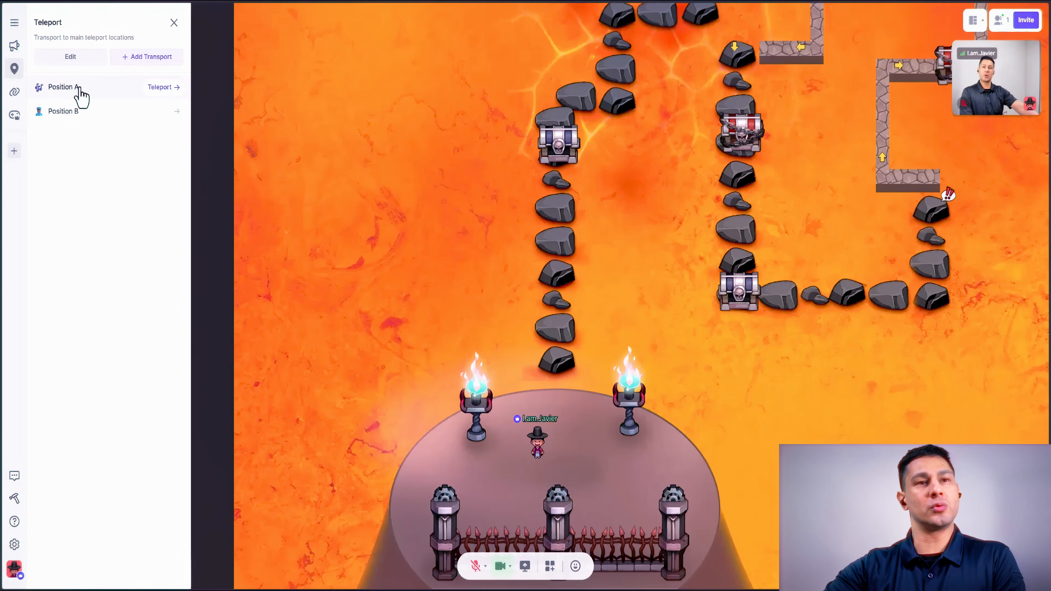
pyautogui.click(82, 111)
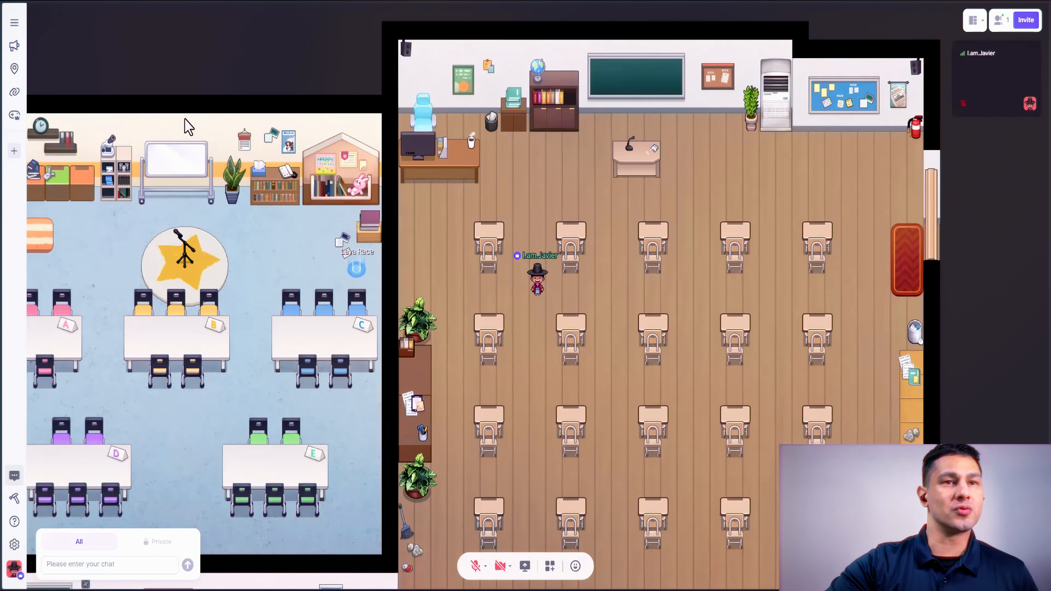
# View the Link and game features, and move the avatar to the classroom front between the podium and the entrance.
pyautogui.click(15, 92)
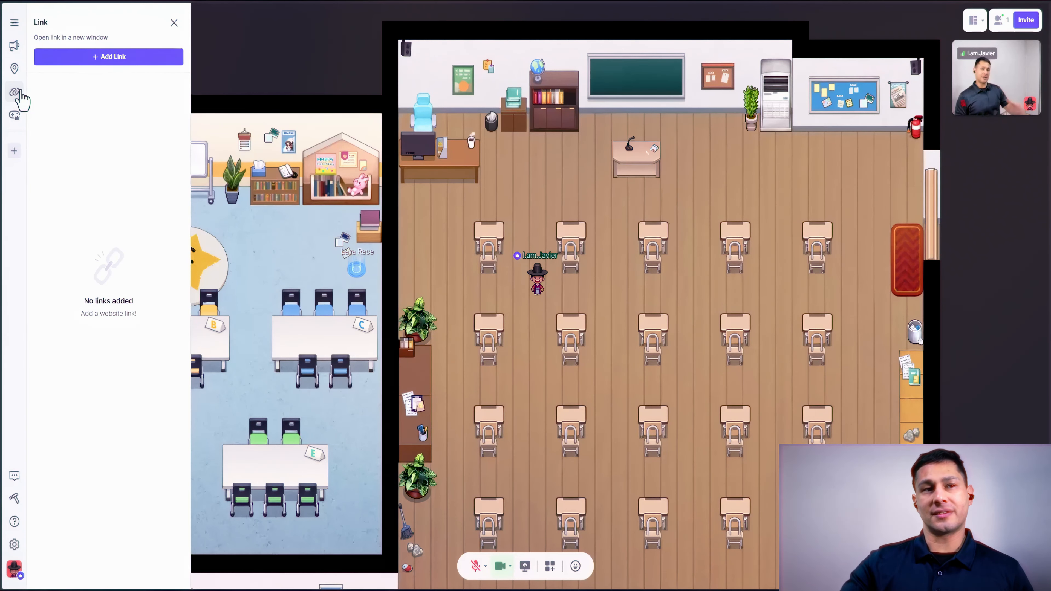
pyautogui.click(14, 116)
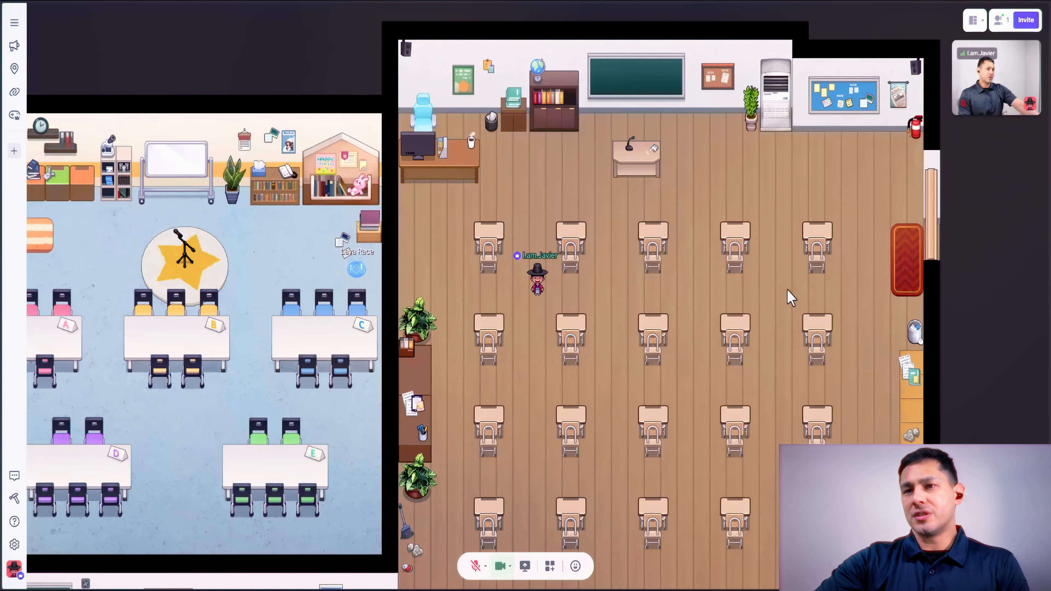
pyautogui.click(768, 203)
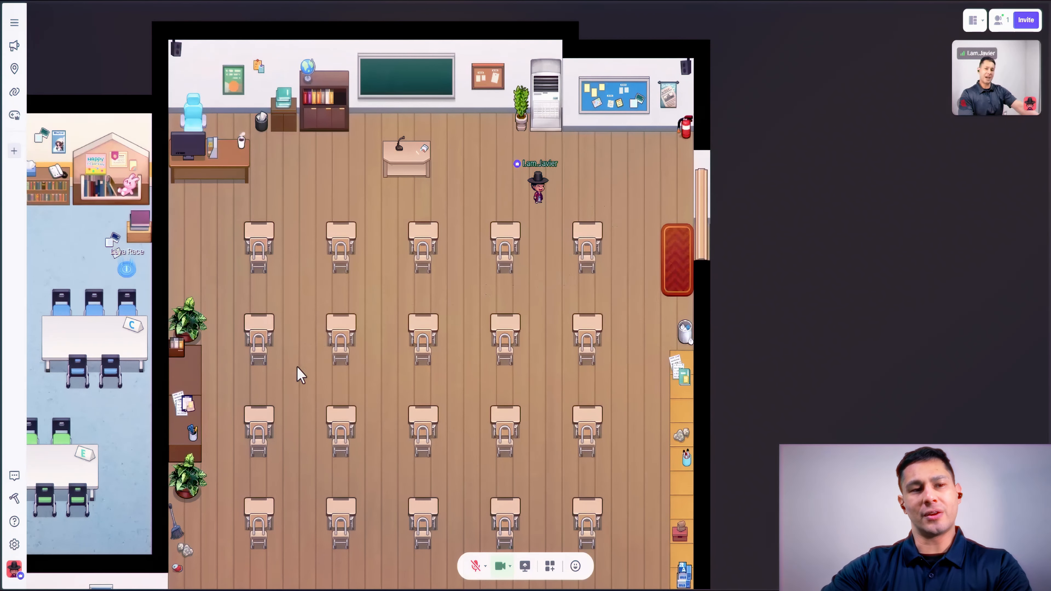
# Switch from the play screen to the map editor.
pyautogui.click(15, 498)
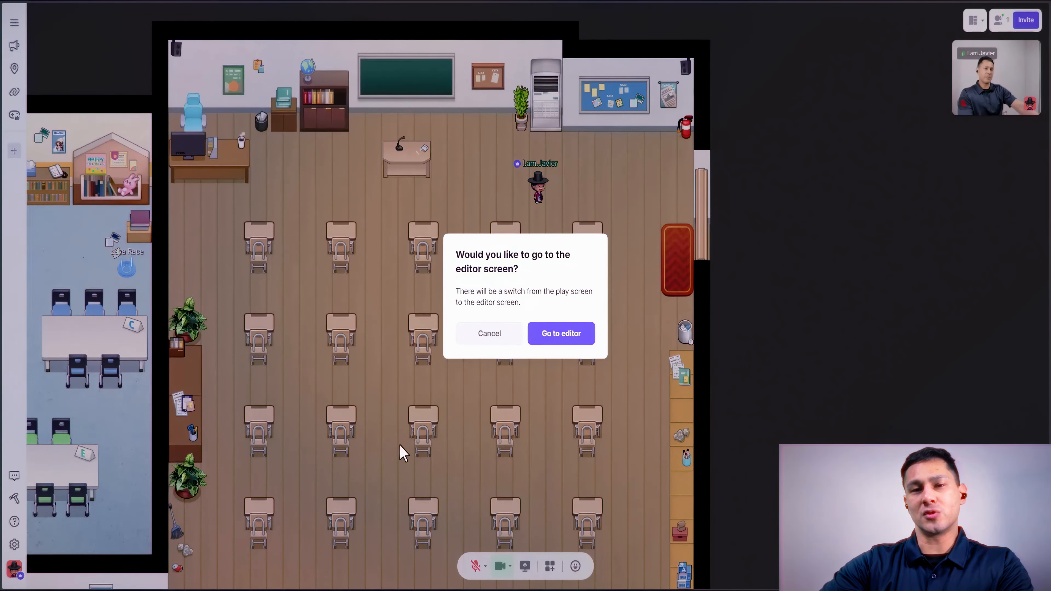
pyautogui.click(547, 334)
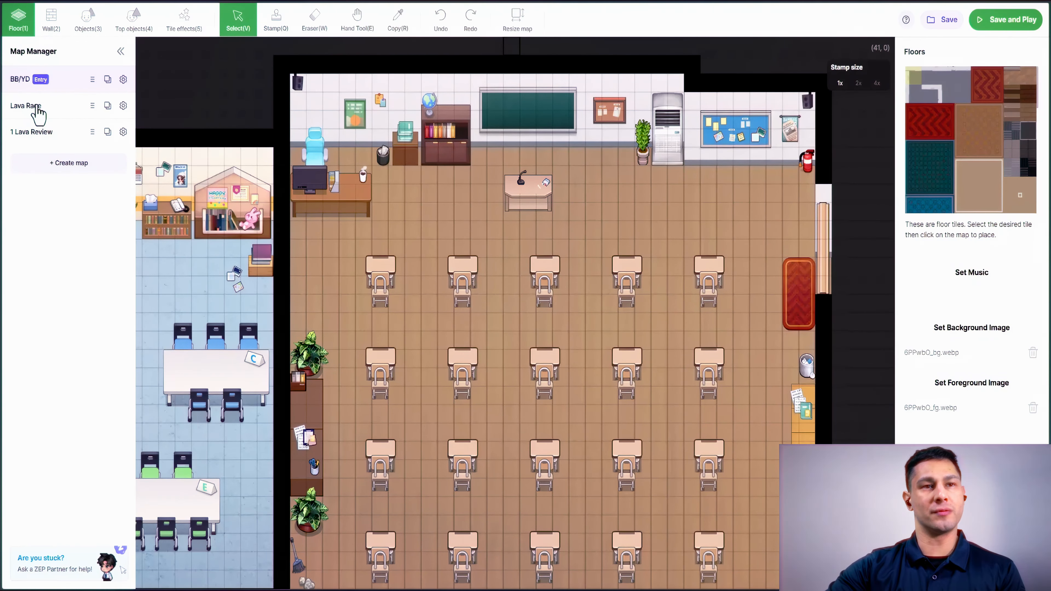
# Browse the new-map templates by category, including Office, Education, Event, Custom and Gathering, and leave without creating a map.
pyautogui.click(83, 165)
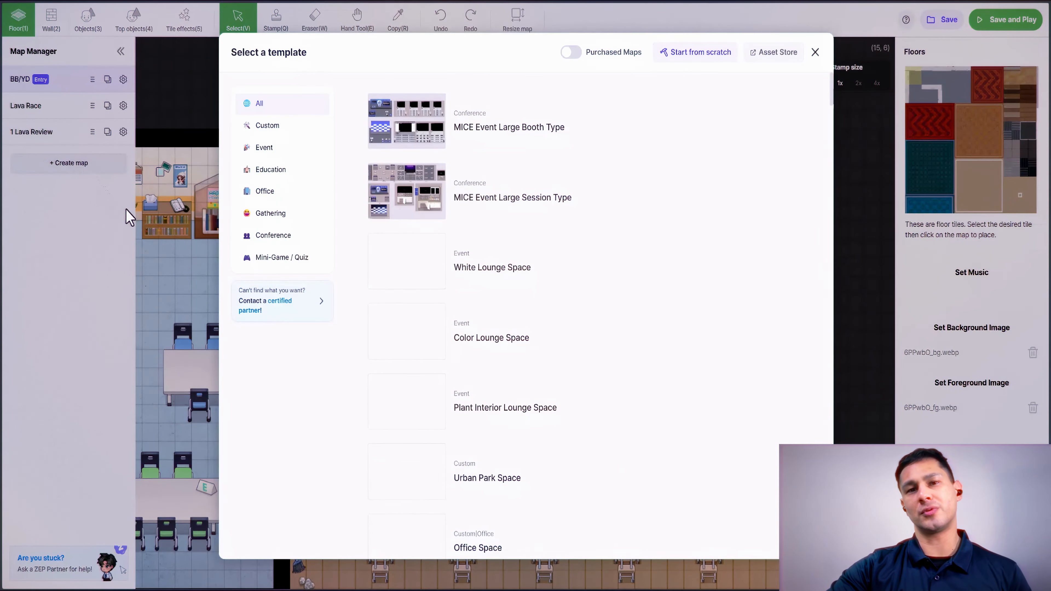
pyautogui.click(275, 195)
pyautogui.click(276, 176)
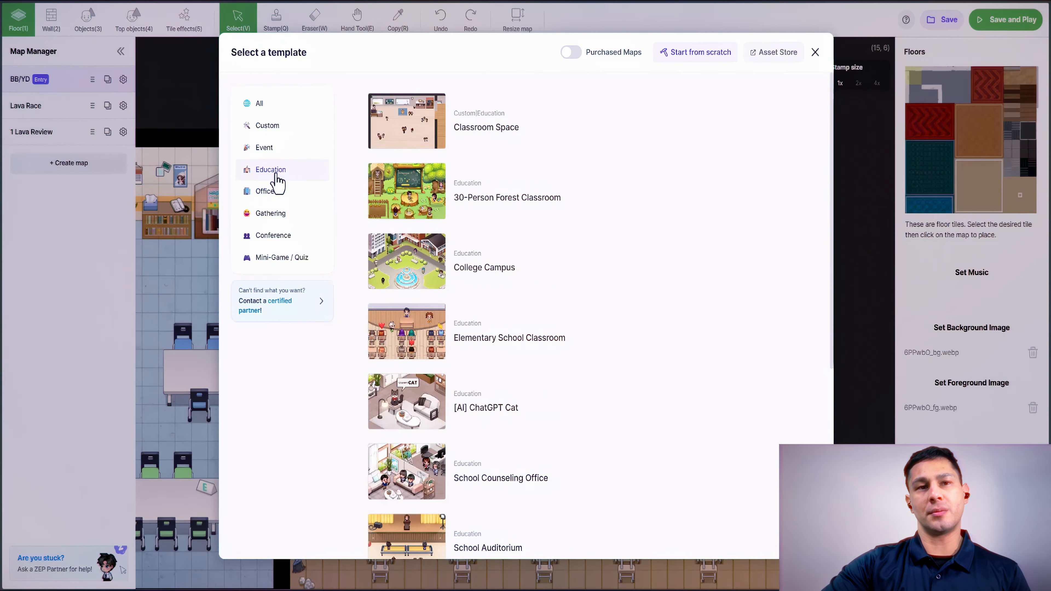
pyautogui.click(274, 150)
pyautogui.click(273, 132)
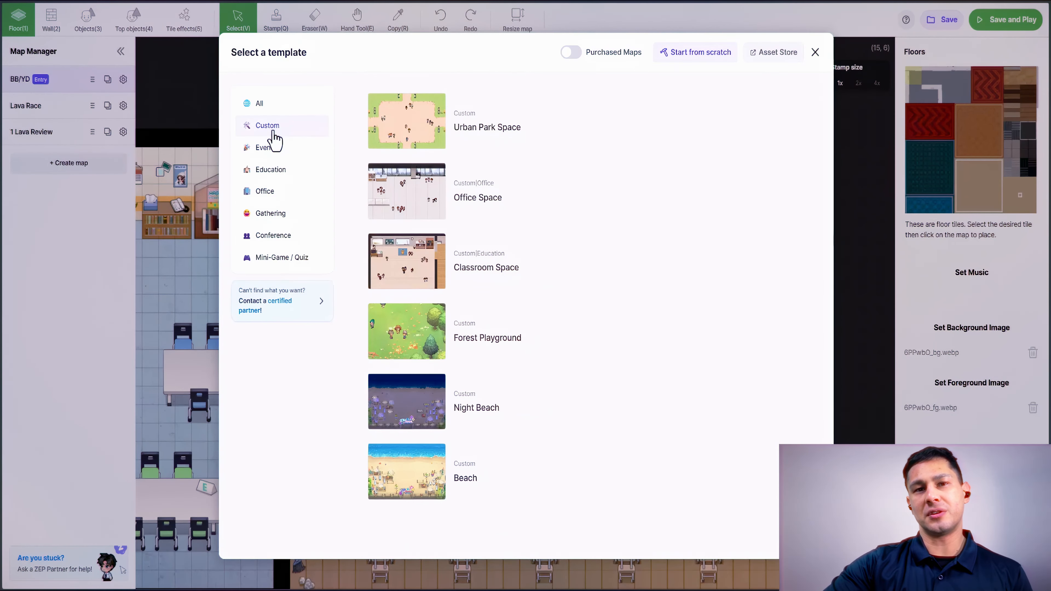
pyautogui.click(286, 220)
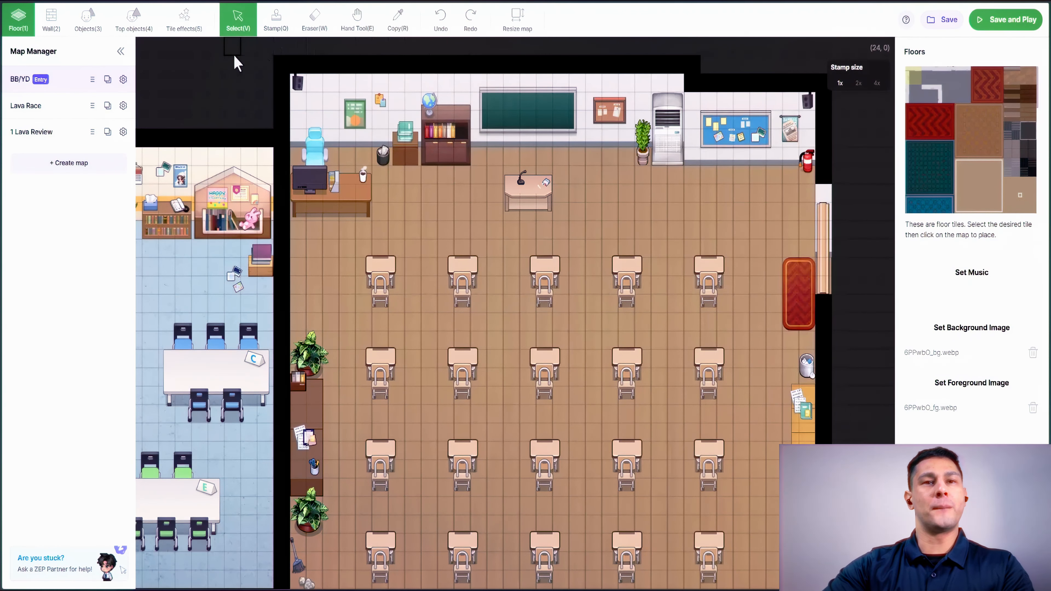
# Try stamping the dark green floor tile onto the classroom floor beside the podium, and switch to the Eraser tool.
pyautogui.click(968, 159)
pyautogui.click(947, 155)
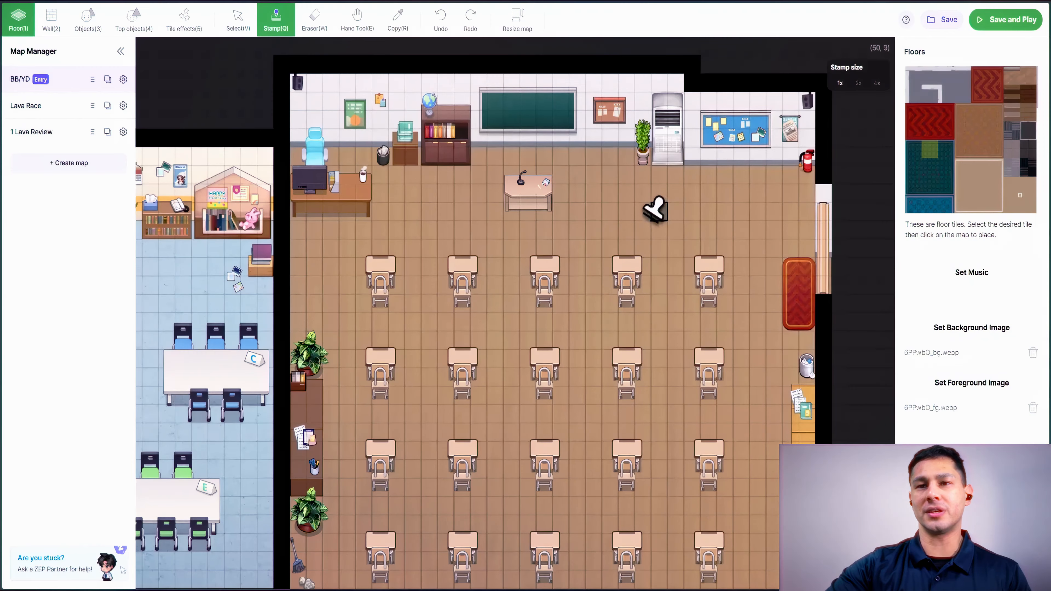
pyautogui.moveTo(643, 211)
pyautogui.mouseDown()
pyautogui.moveTo(674, 216)
pyautogui.moveTo(677, 228)
pyautogui.moveTo(637, 208)
pyautogui.moveTo(670, 211)
pyautogui.mouseUp()
pyautogui.click(314, 20)
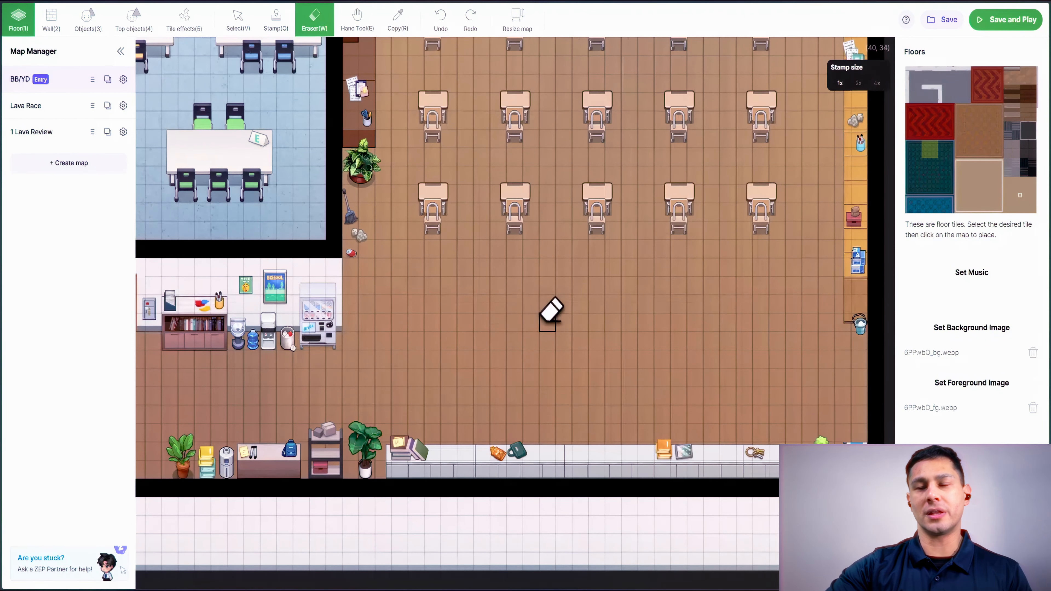
# Place the dark green bush from Nature Objects as a regular object on the open classroom floor behind the desks.
pyautogui.scroll(-2, 682, 343)
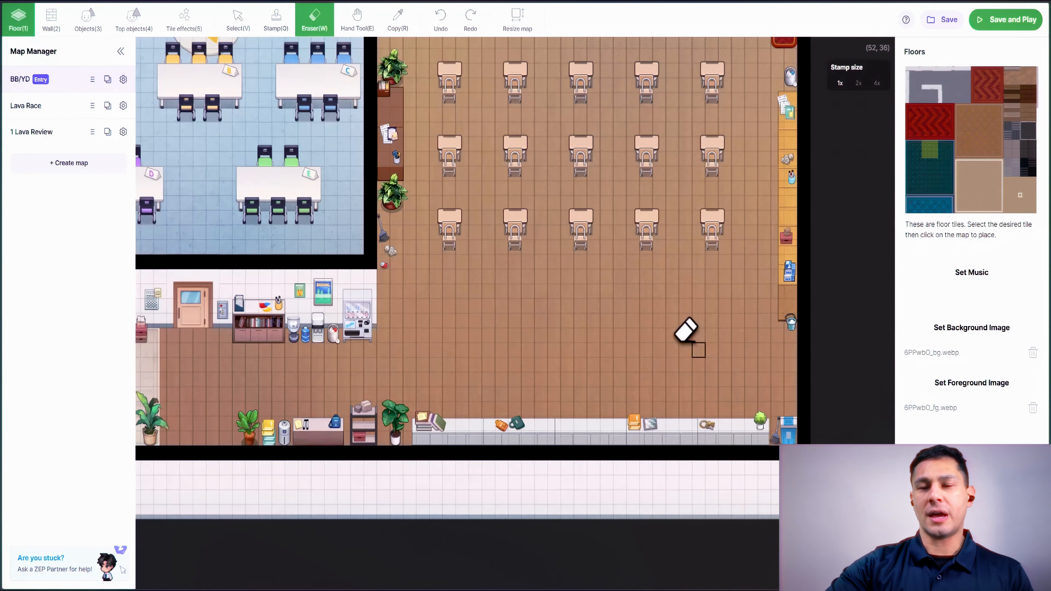
pyautogui.moveTo(683, 337)
pyautogui.mouseDown()
pyautogui.moveTo(678, 298)
pyautogui.moveTo(758, 249)
pyautogui.mouseUp()
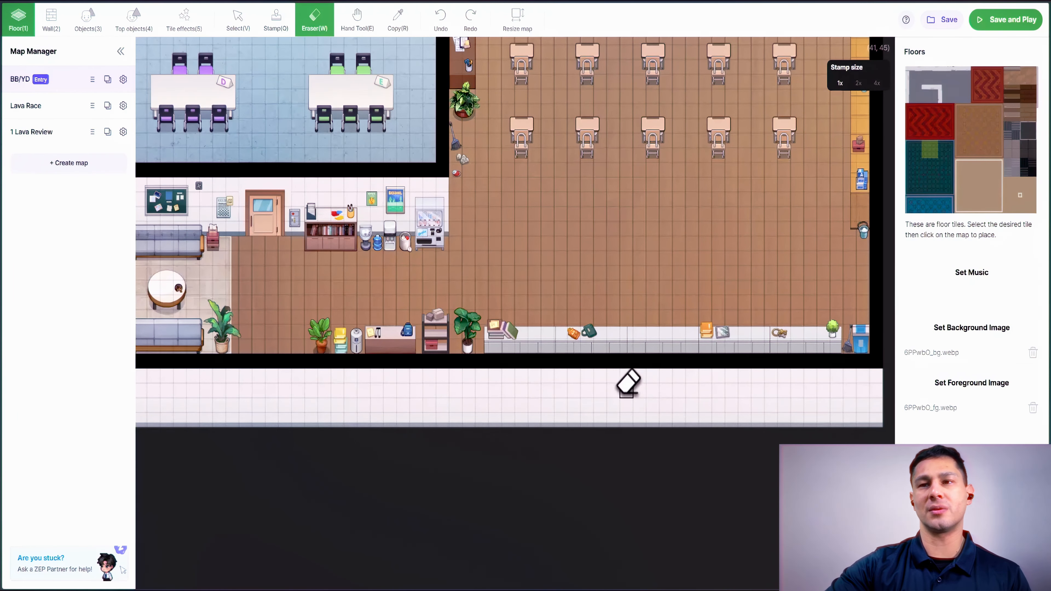
pyautogui.scroll(4, 628, 380)
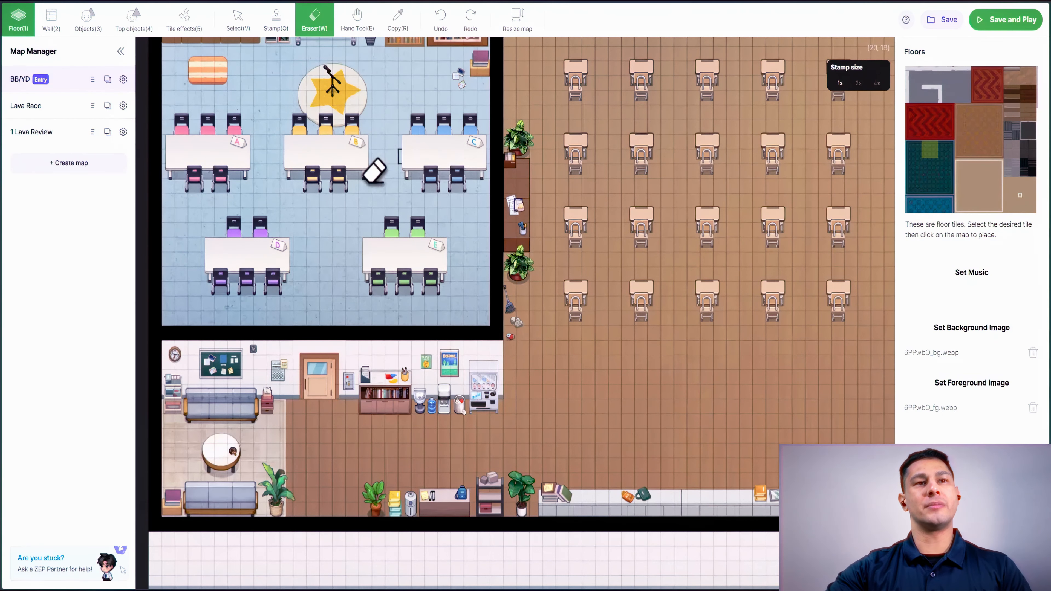
pyautogui.click(97, 30)
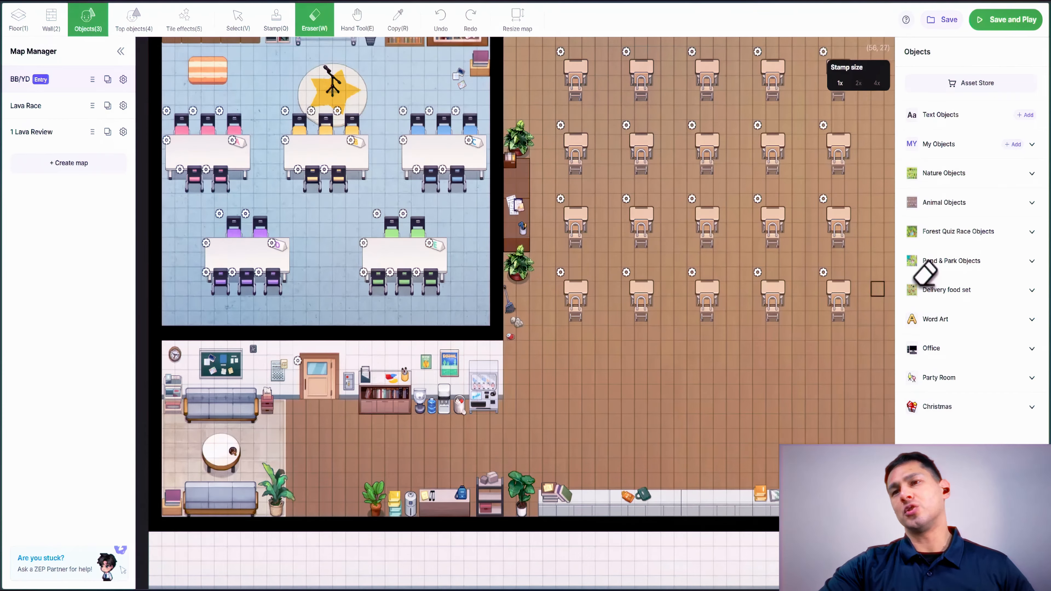
pyautogui.click(937, 174)
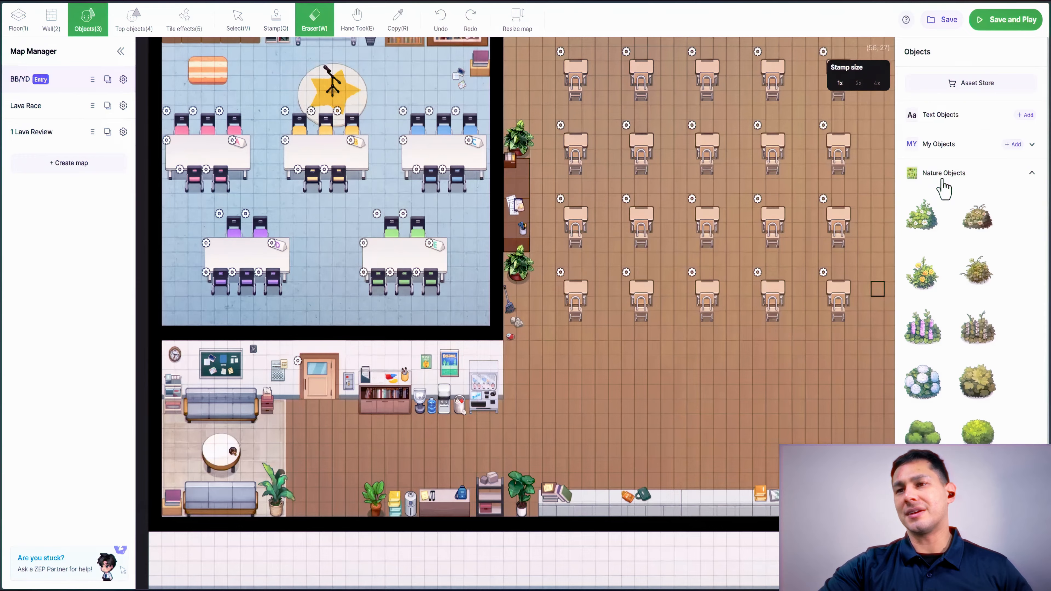
pyautogui.click(931, 219)
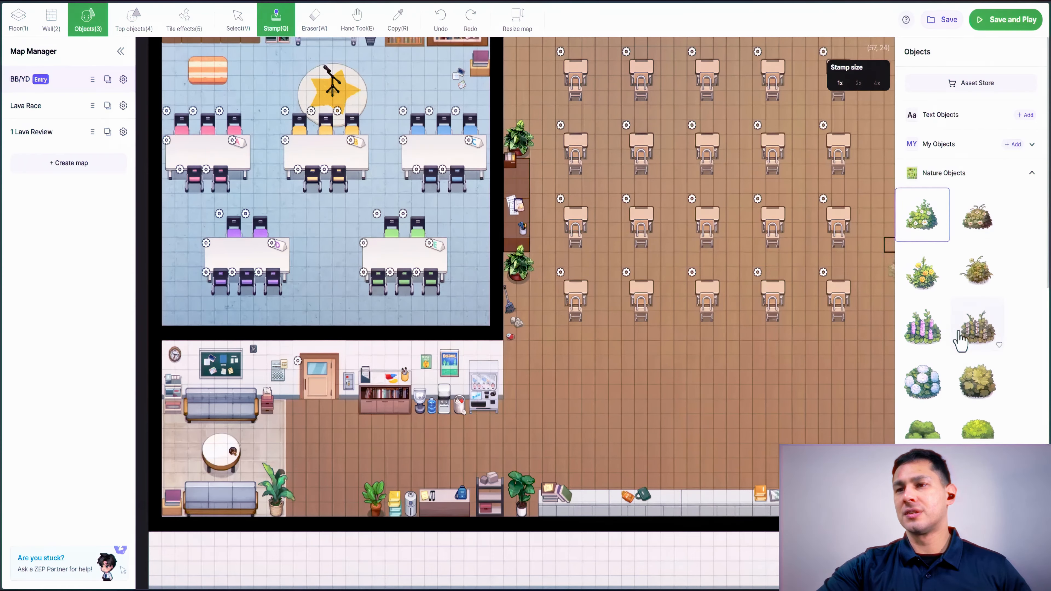
pyautogui.click(945, 174)
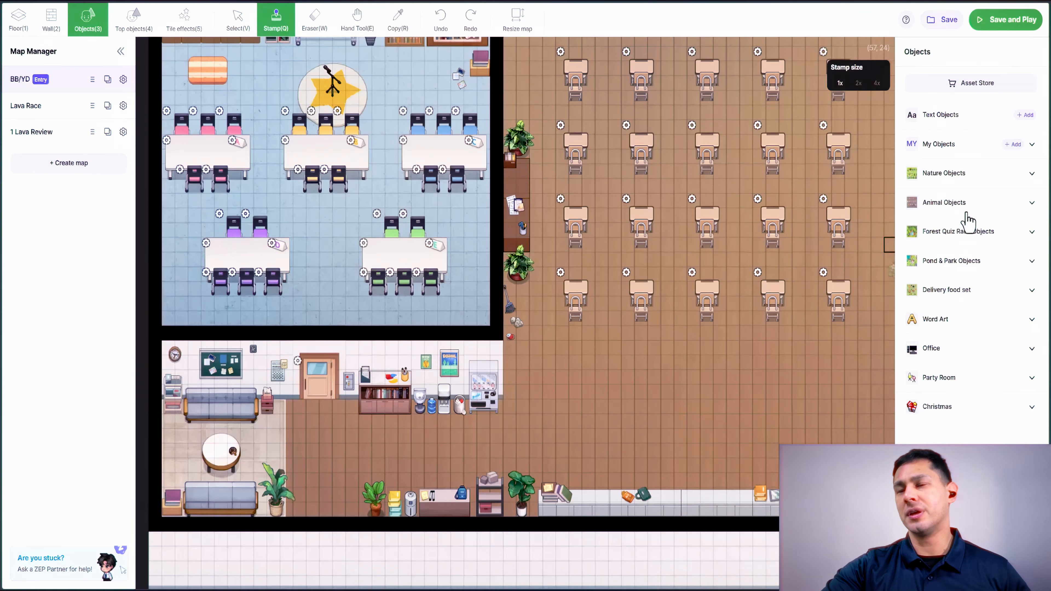
pyautogui.click(955, 176)
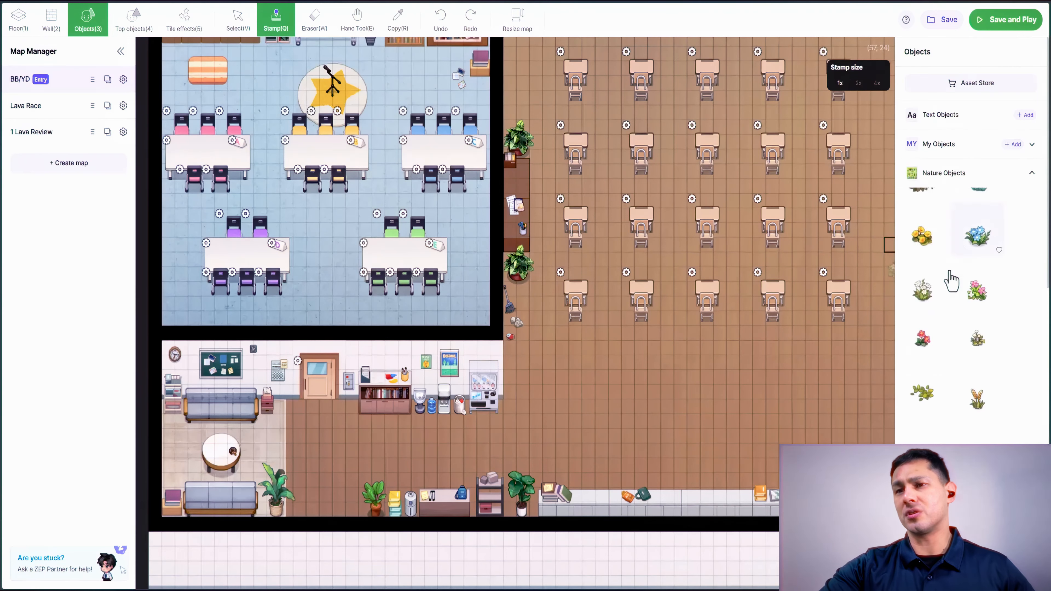
pyautogui.click(924, 205)
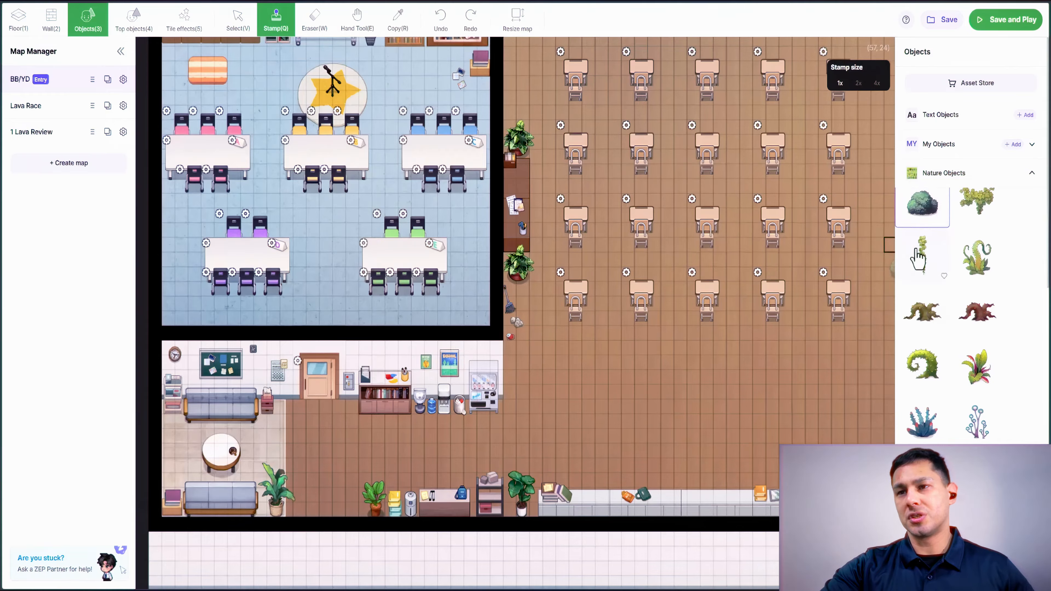
pyautogui.click(667, 362)
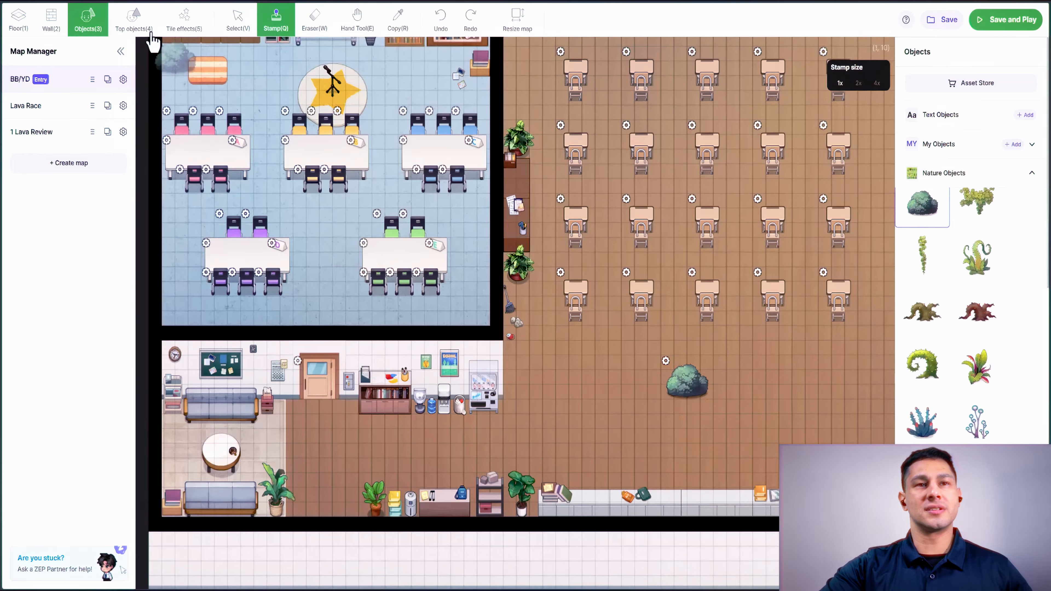
# Stamp the same bush as a top object to the right of the first one, and save and play the map.
pyautogui.click(134, 25)
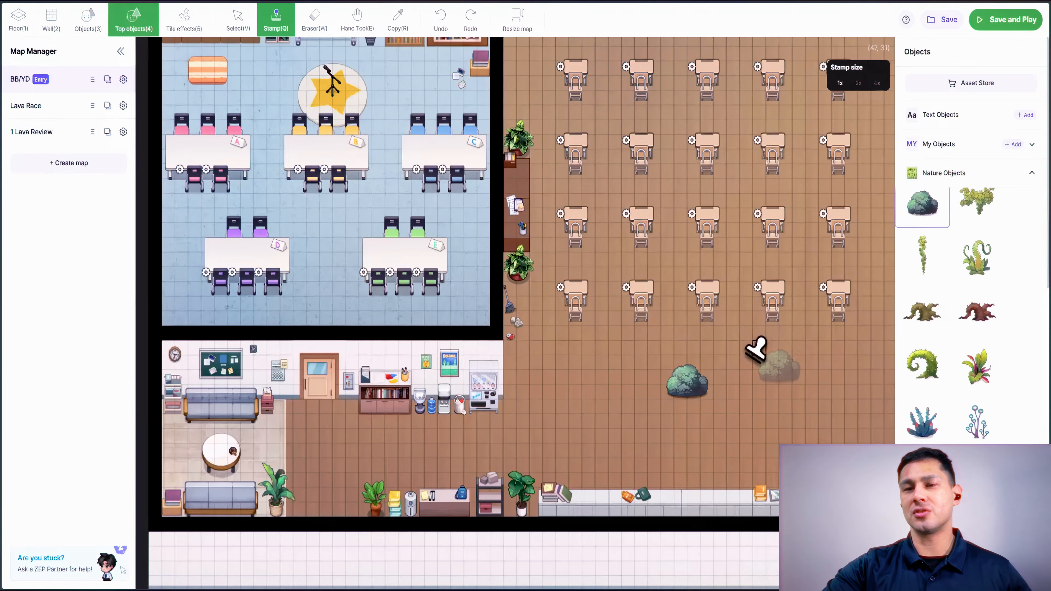
pyautogui.click(747, 360)
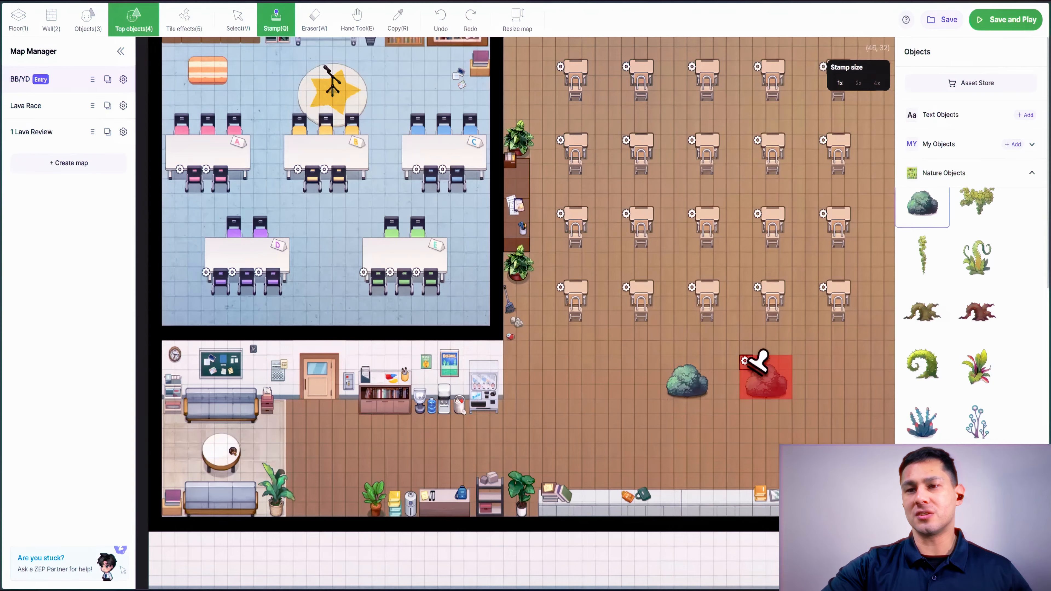
pyautogui.click(1001, 23)
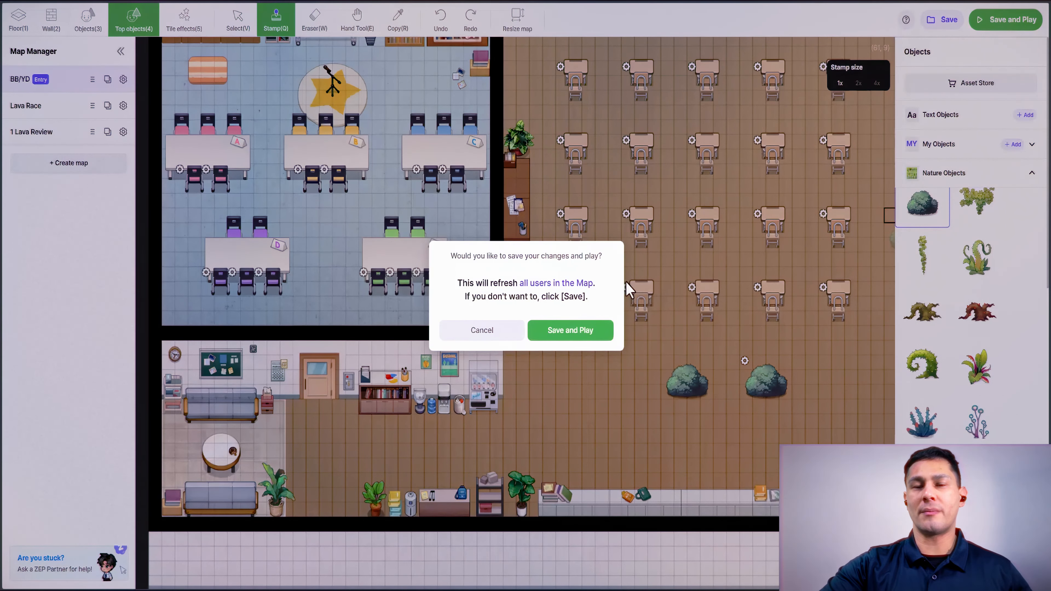
pyautogui.click(588, 331)
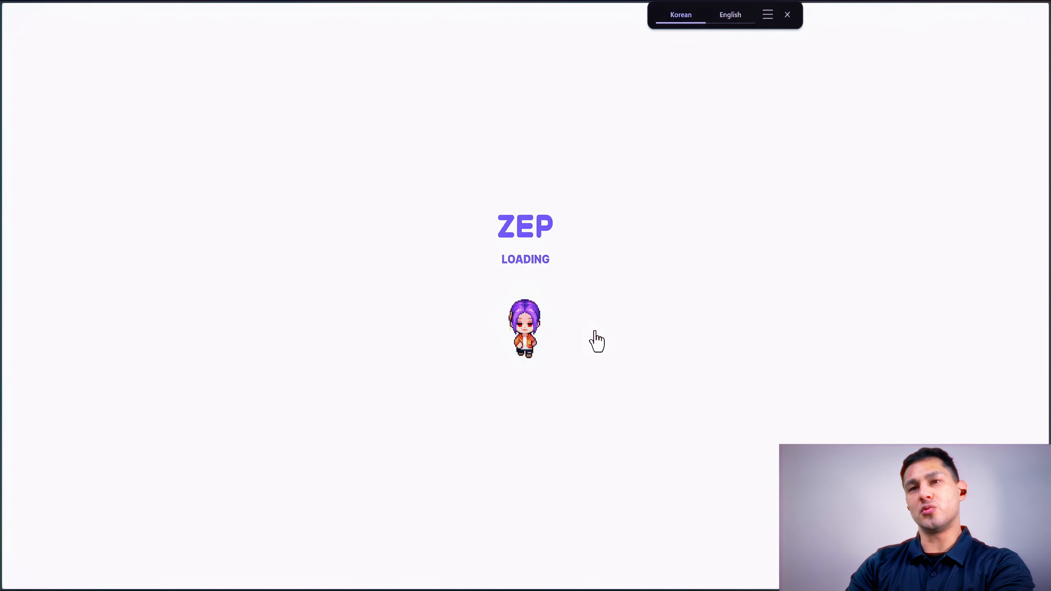
# Walk the avatar down to the left bush, pass over it, and stop between the two bushes.
pyautogui.press('Left')
pyautogui.press('Down')
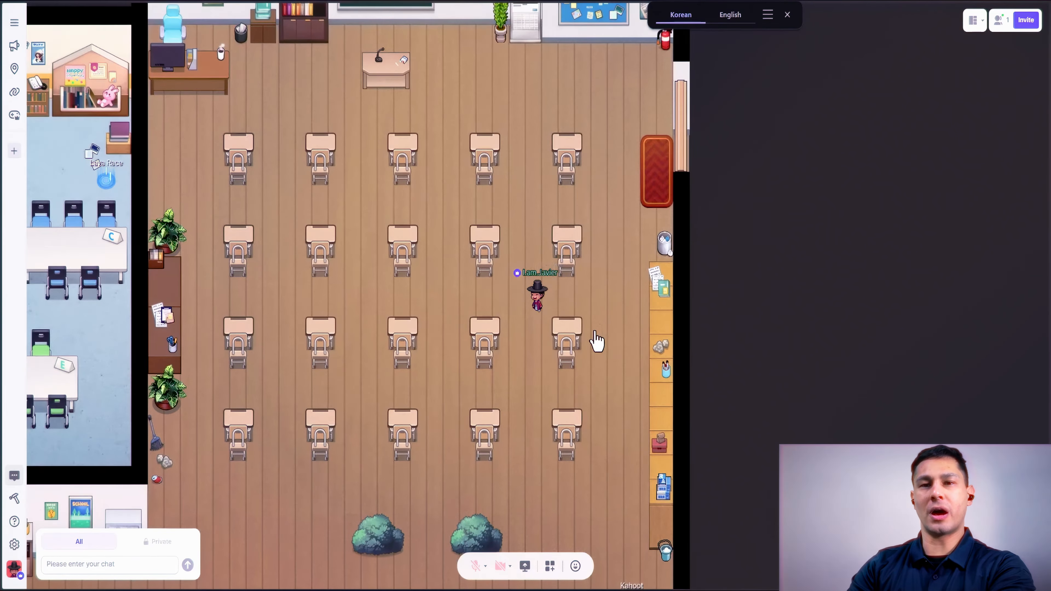
pyautogui.press('Down')
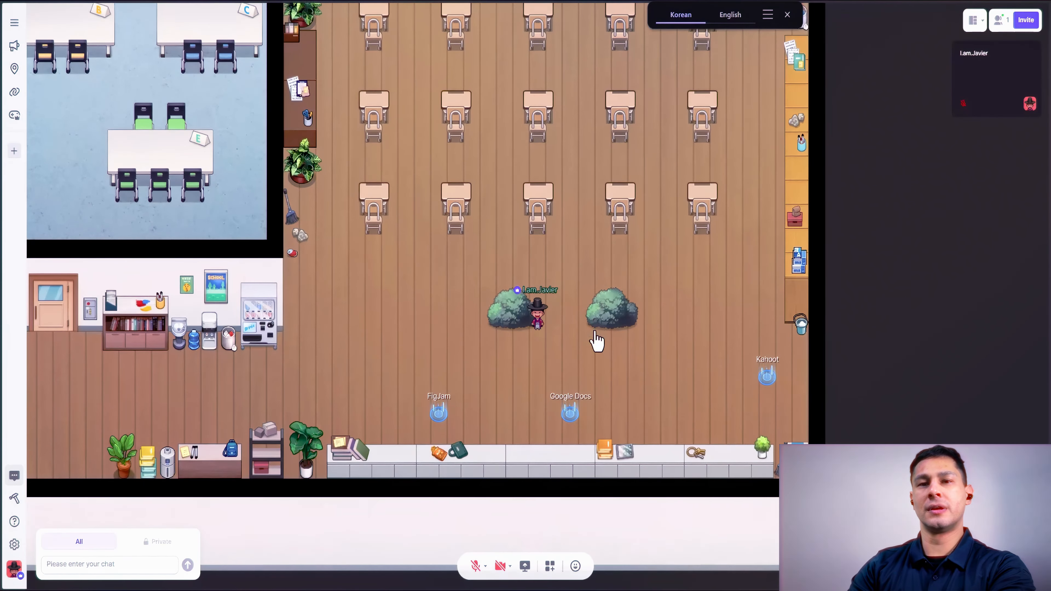
pyautogui.press('Left')
pyautogui.press('Right')
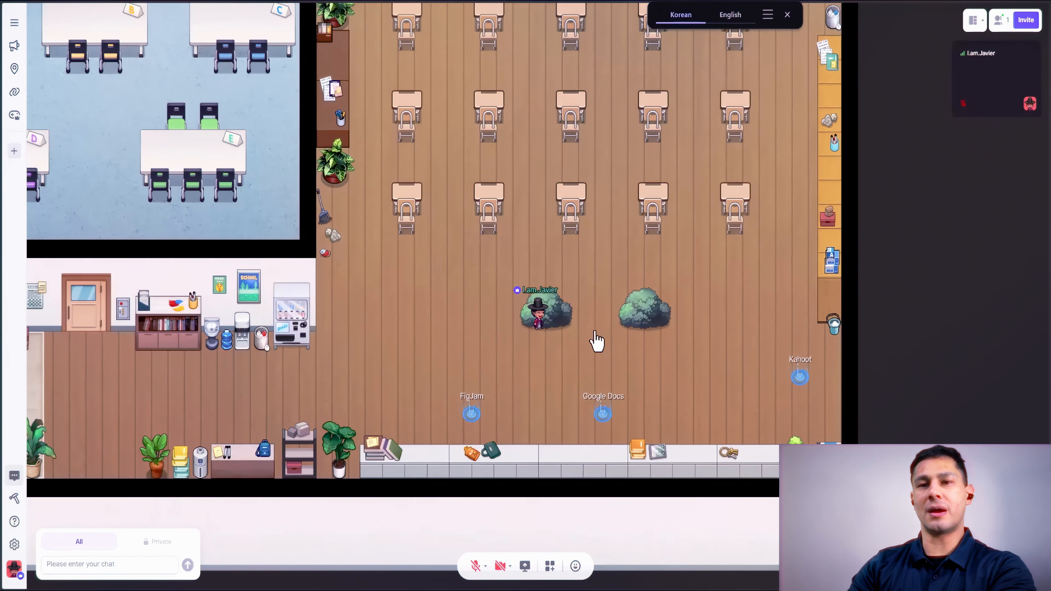
pyautogui.press('Right')
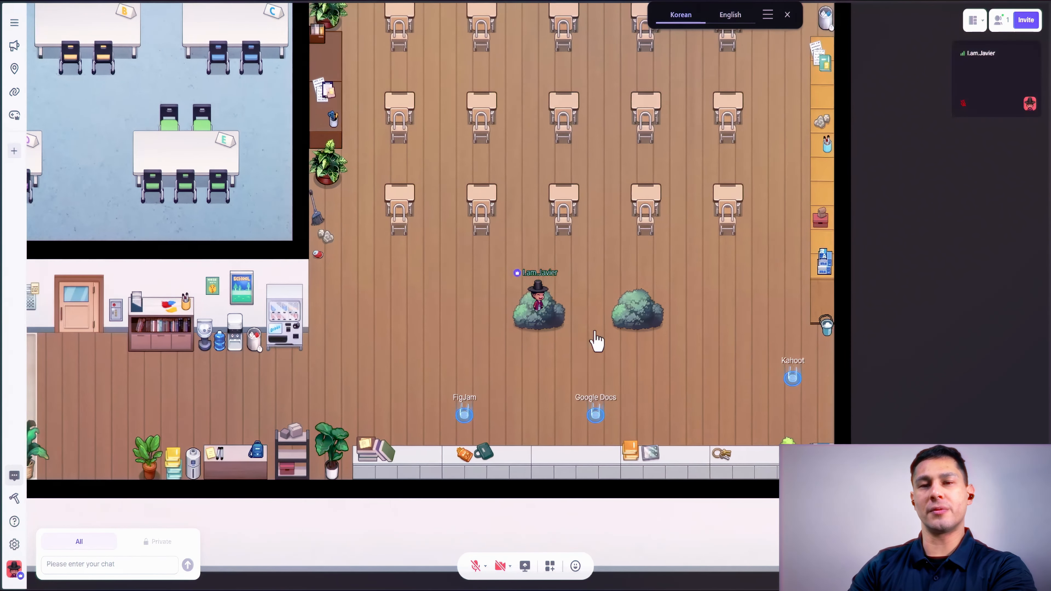
pyautogui.press('Down')
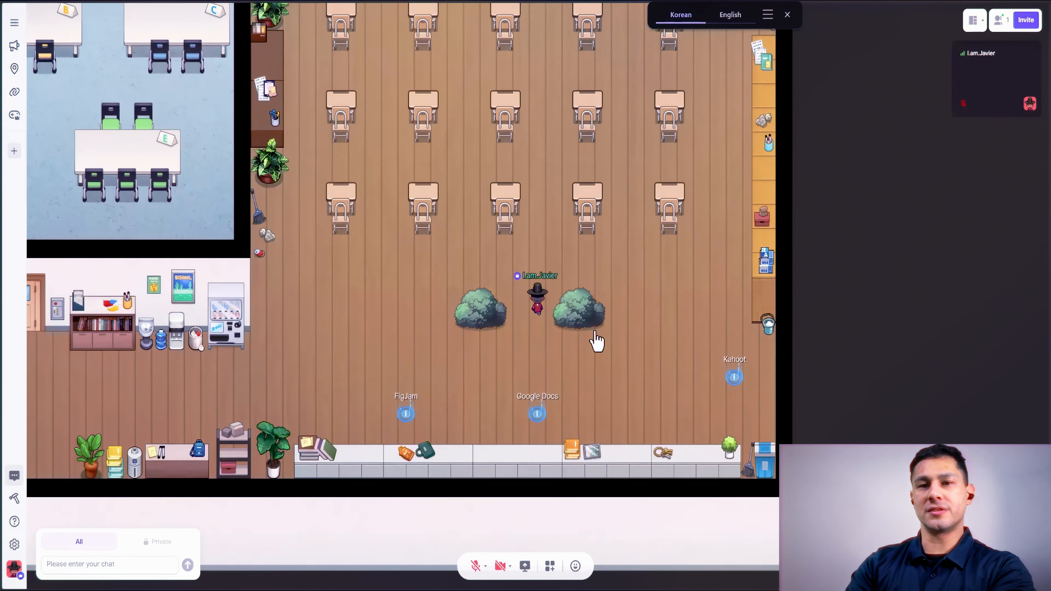
# Walk the avatar back and forth between the two bushes to compare standing behind the top object with standing on the regular object.
pyautogui.press('Right')
pyautogui.press('Down')
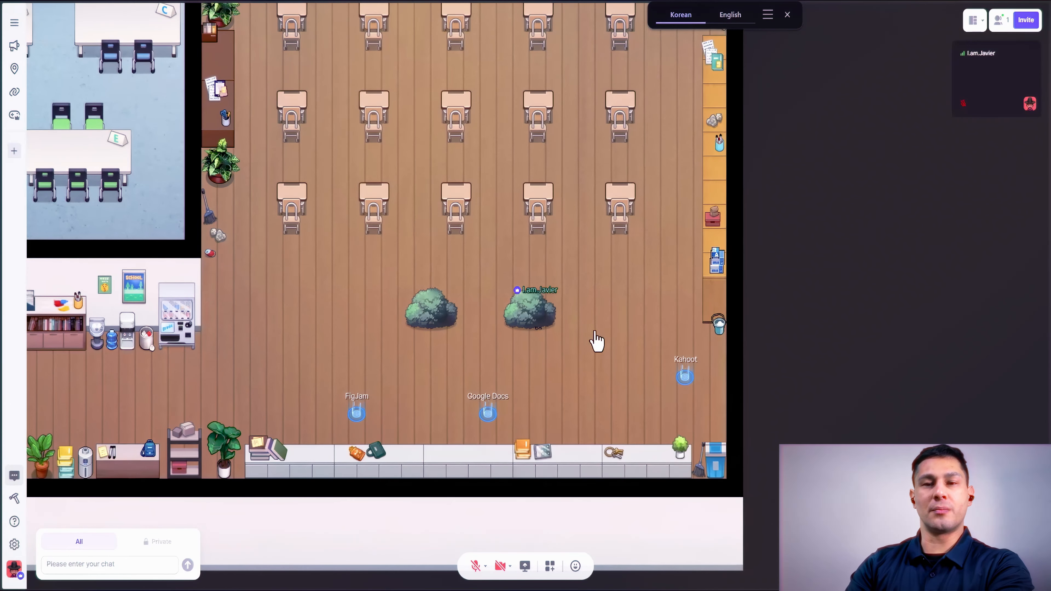
pyautogui.press('Left')
pyautogui.press('Up')
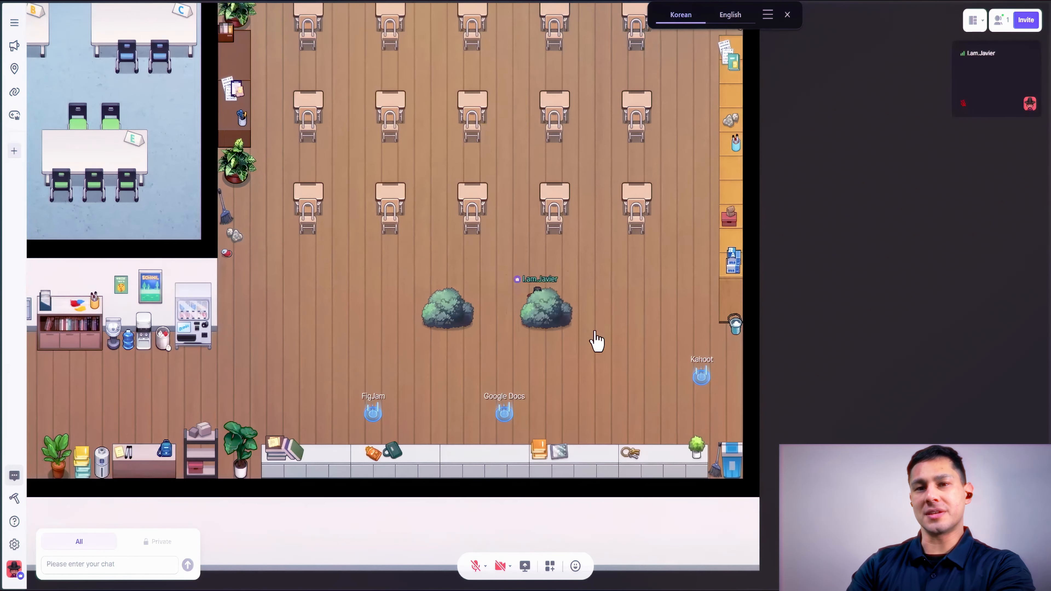
pyautogui.press('Left')
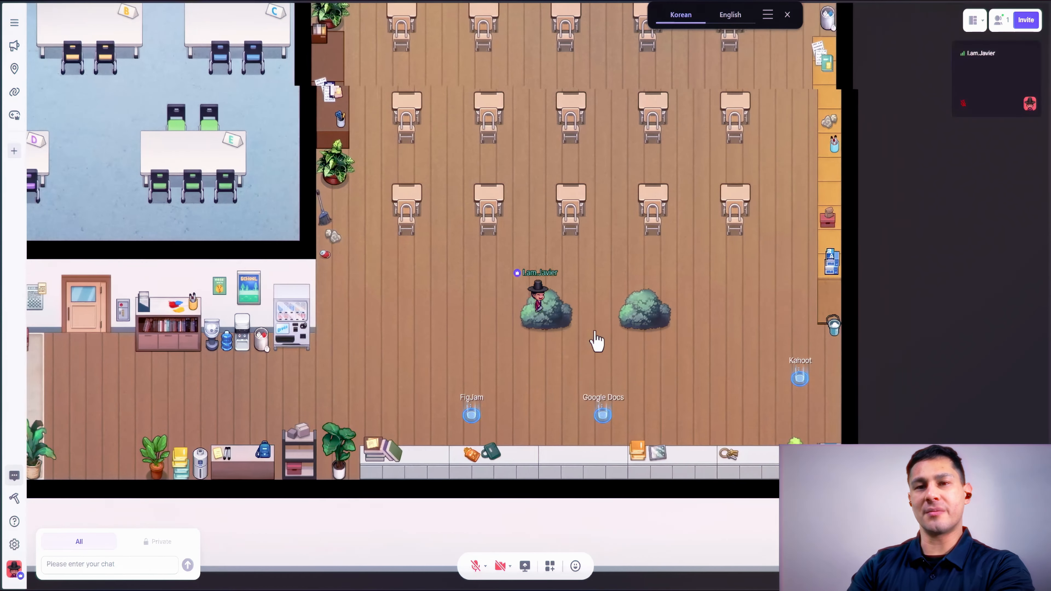
pyautogui.press('Right')
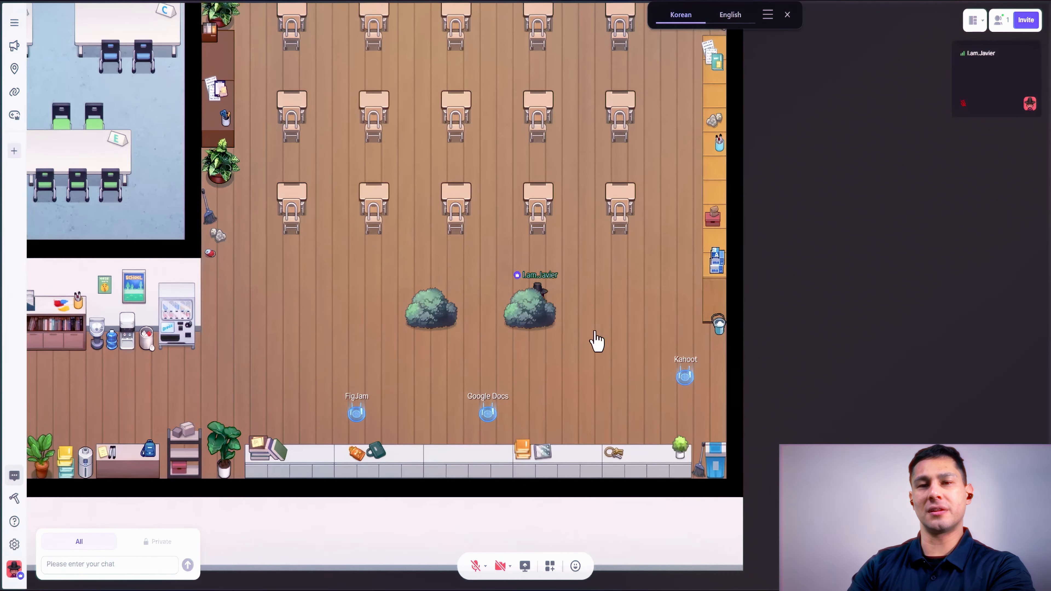
pyautogui.press('Left')
pyautogui.press('Down')
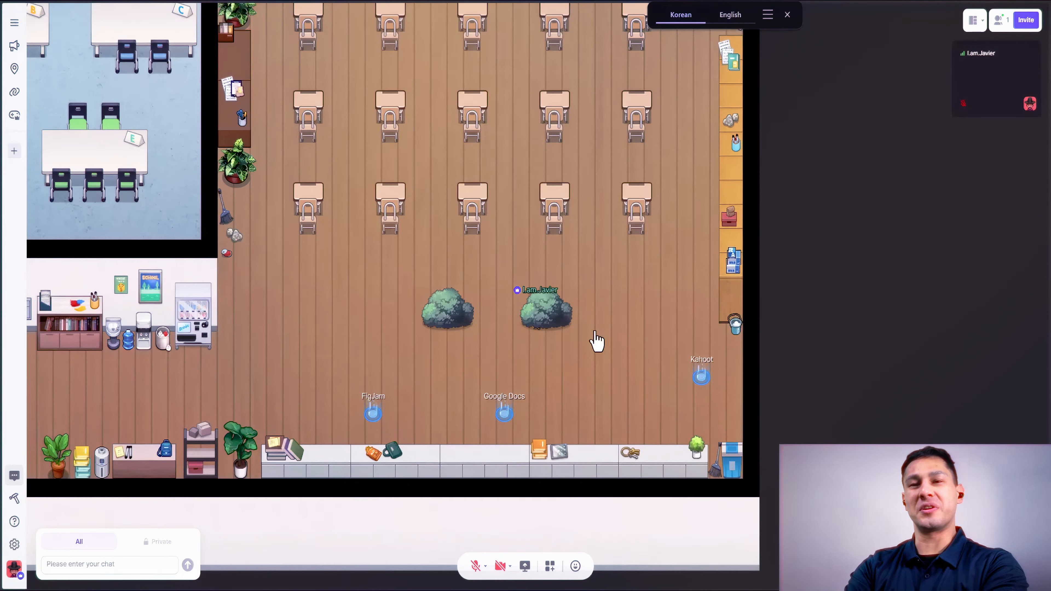
pyautogui.press('Right')
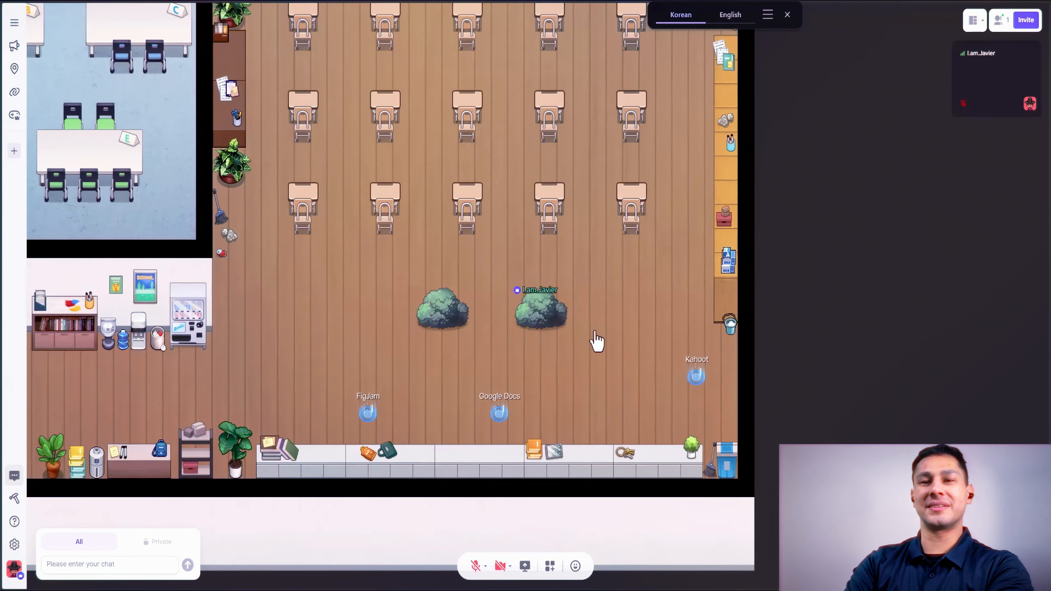
pyautogui.press('Left')
pyautogui.press('Right')
pyautogui.press('Left')
pyautogui.press('Left')
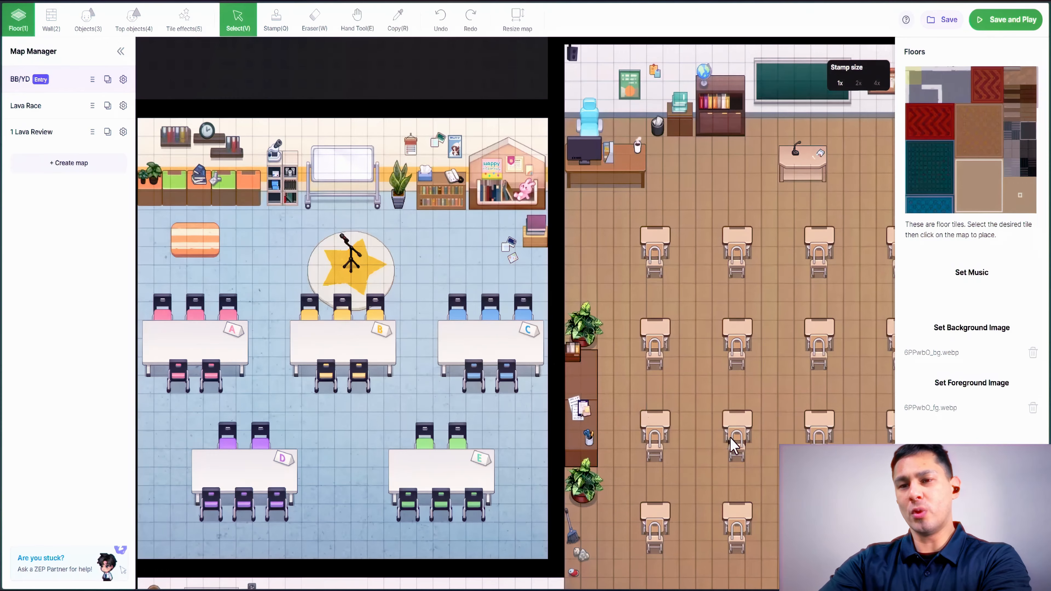
# Return to the map editor and compare the Objects and Top objects layers around the two bushes.
pyautogui.moveTo(729, 436); pyautogui.dragTo(550, 268)
pyautogui.moveTo(679, 383); pyautogui.dragTo(697, 324)
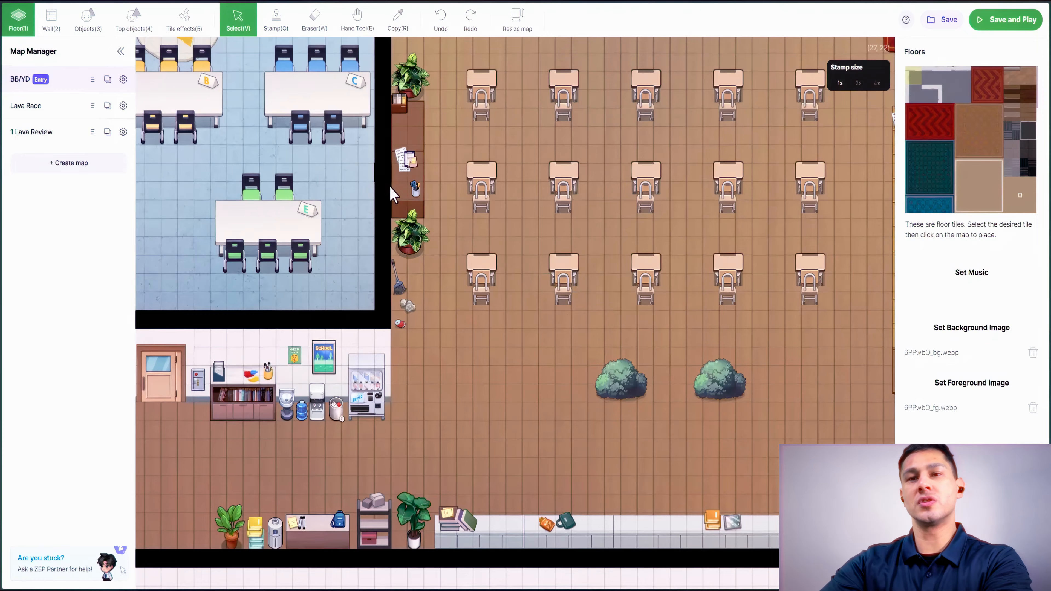
pyautogui.moveTo(540, 233); pyautogui.dragTo(568, 232)
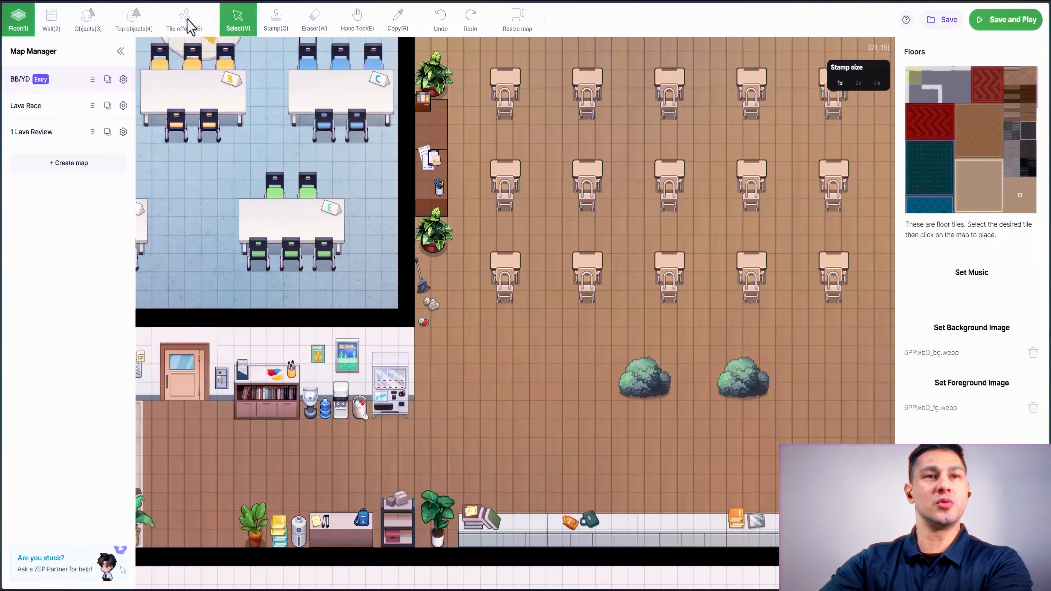
pyautogui.click(88, 20)
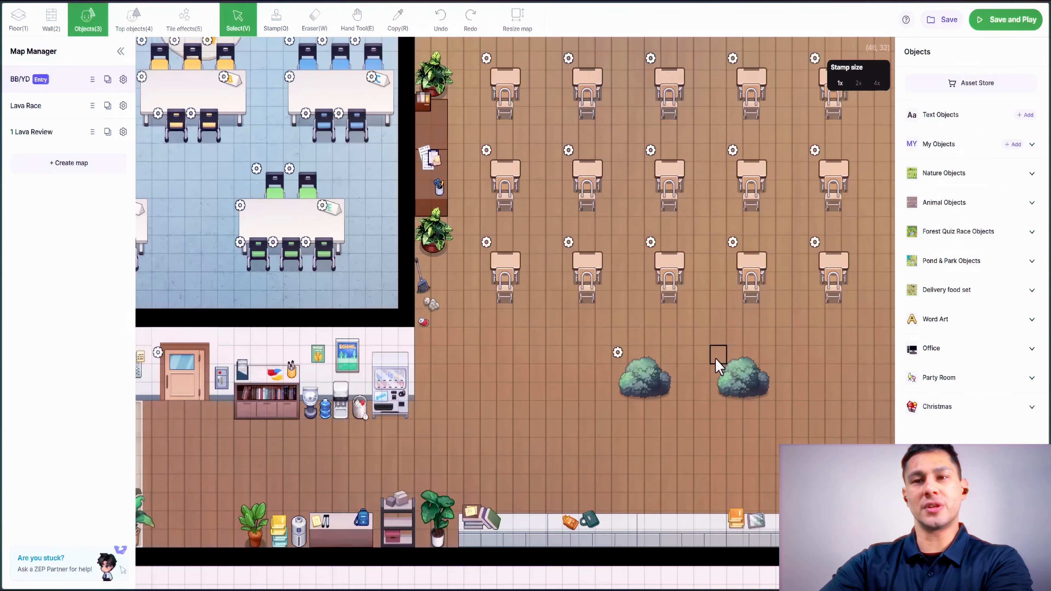
pyautogui.click(145, 29)
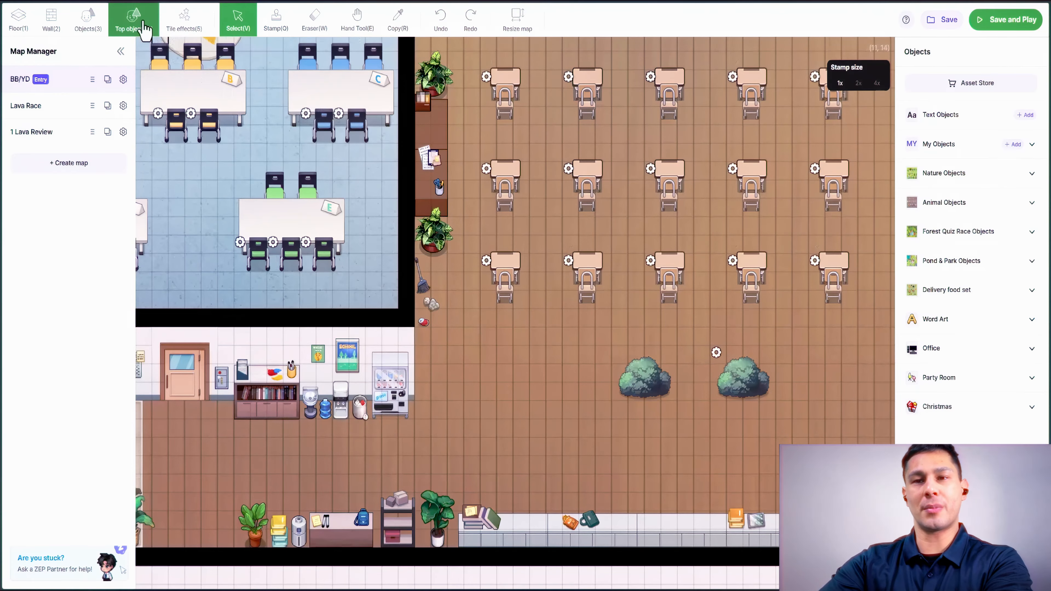
pyautogui.click(92, 27)
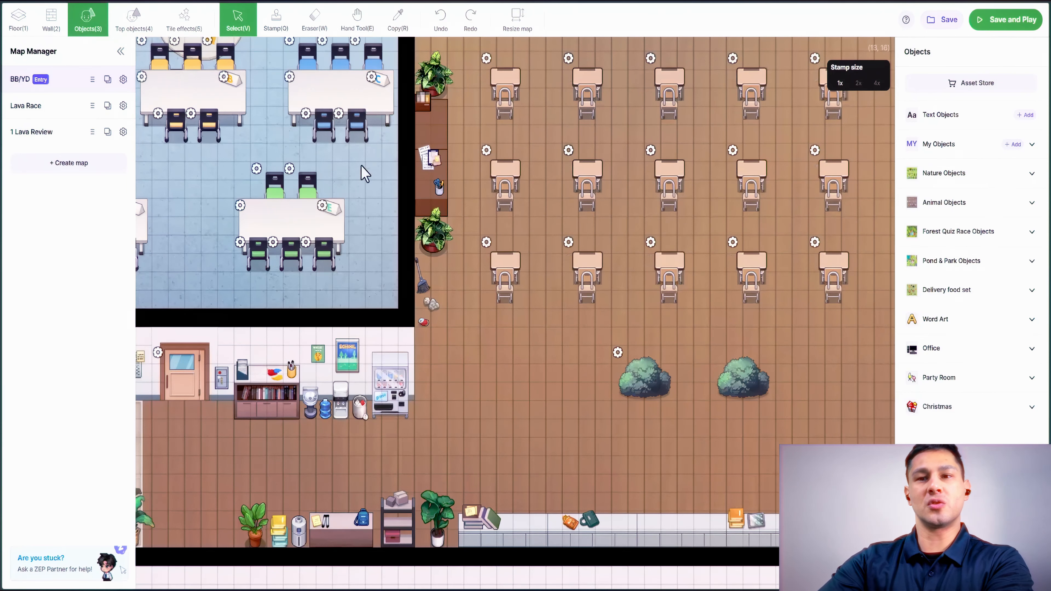
# Open the left bush's object settings, set its width to 114%, and rotate it a quarter turn.
pyautogui.click(618, 352)
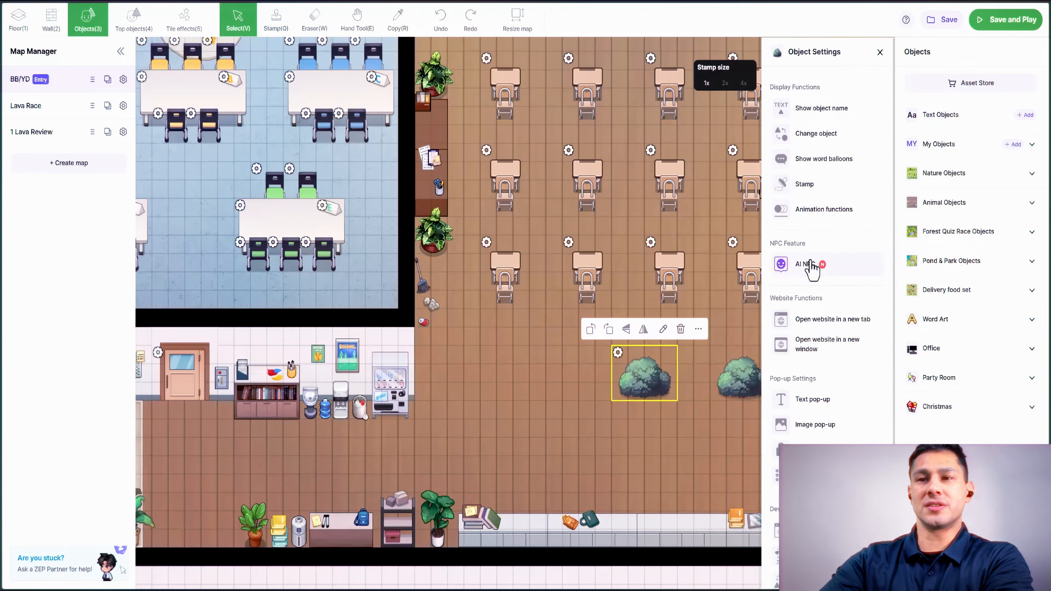
pyautogui.scroll(-1, 833, 297)
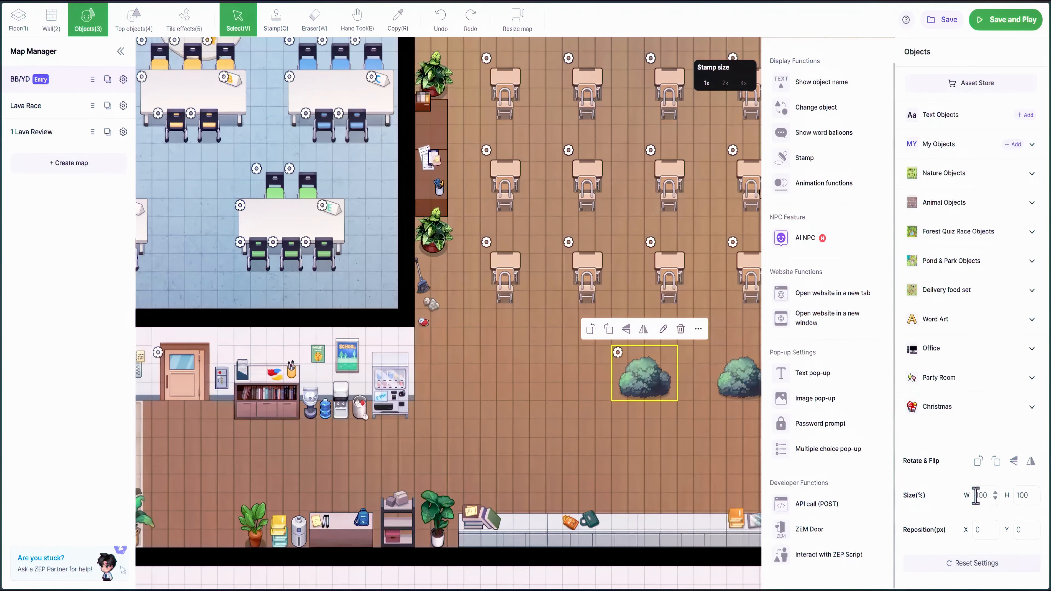
pyautogui.click(995, 492)
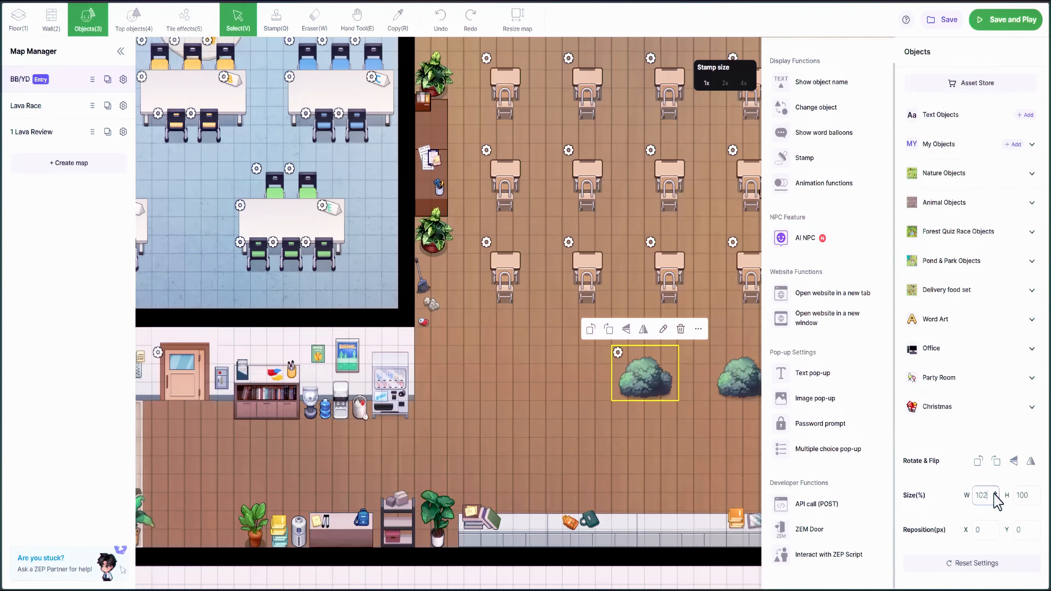
pyautogui.click(979, 462)
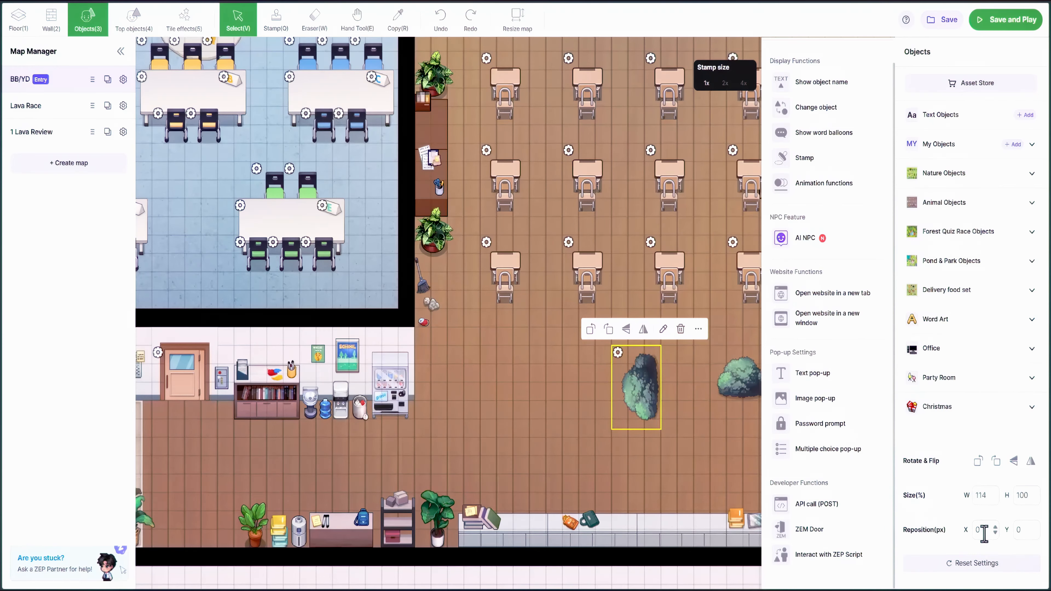
# Nudge the left bush slightly to the right by adjusting its horizontal reposition offset.
pyautogui.click(995, 527)
pyautogui.click(995, 527)
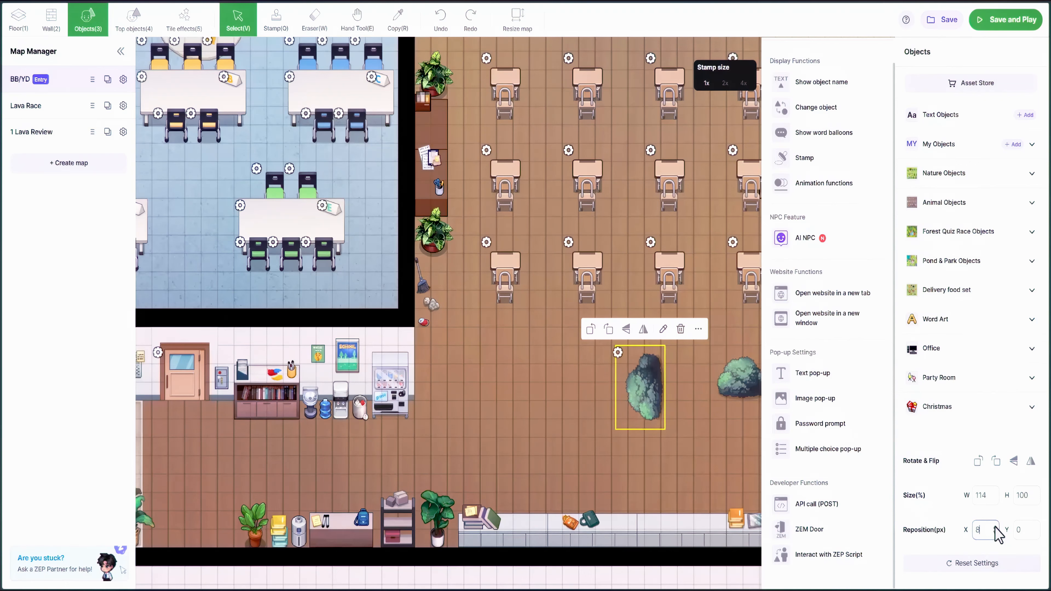
pyautogui.click(996, 528)
pyautogui.click(995, 528)
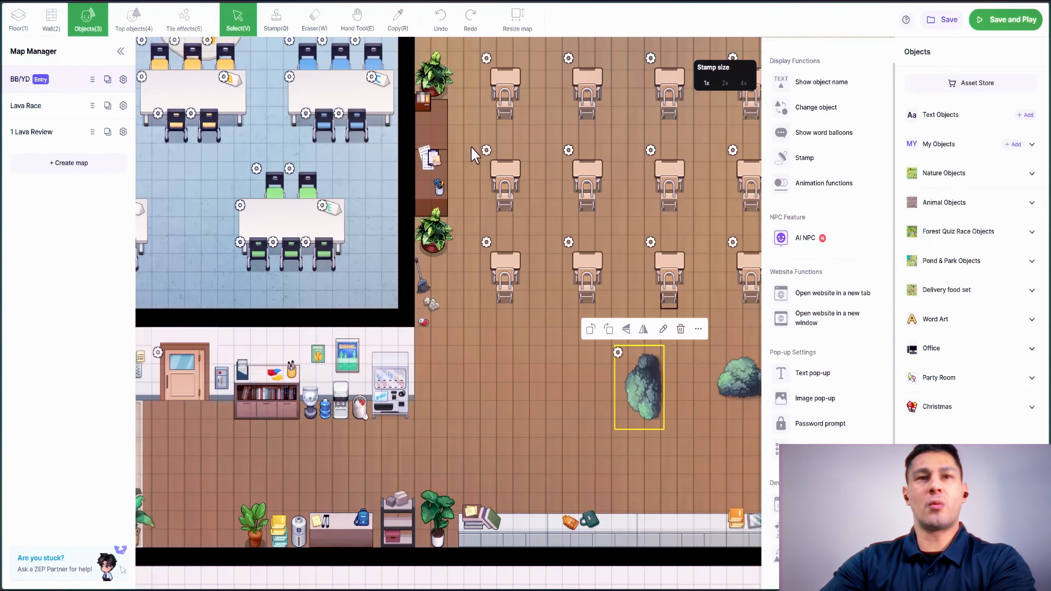
# Erase the left bush from the Objects layer and the right bush from the Top objects layer.
pyautogui.click(313, 23)
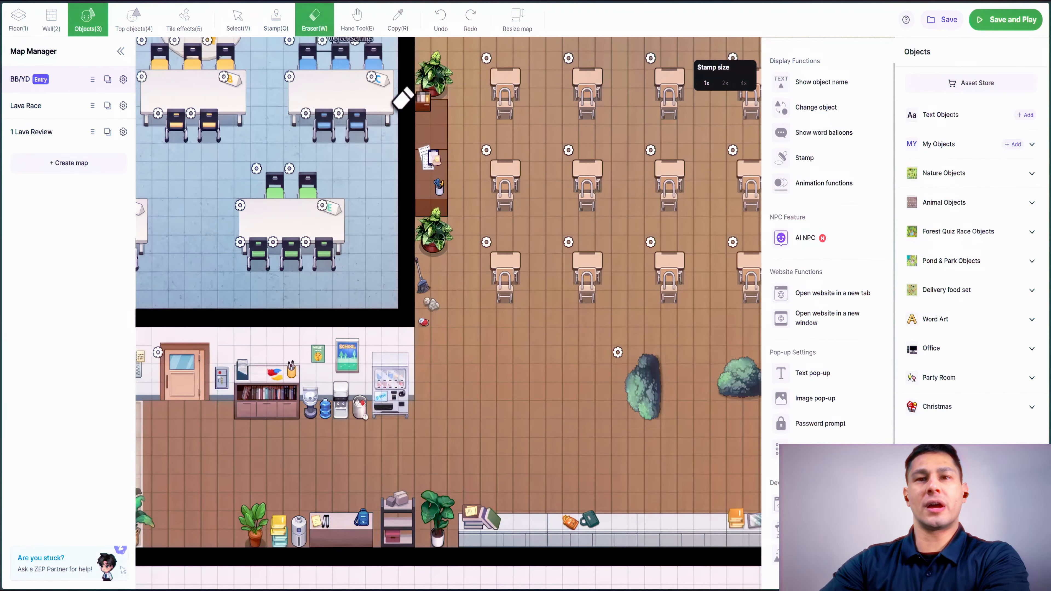
pyautogui.click(619, 347)
pyautogui.click(141, 31)
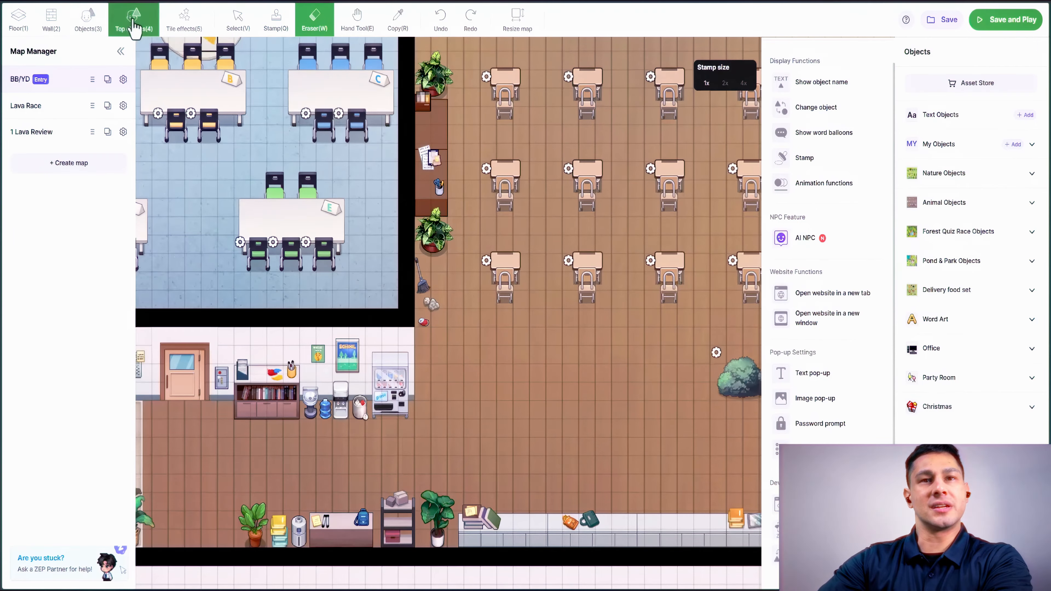
pyautogui.click(722, 346)
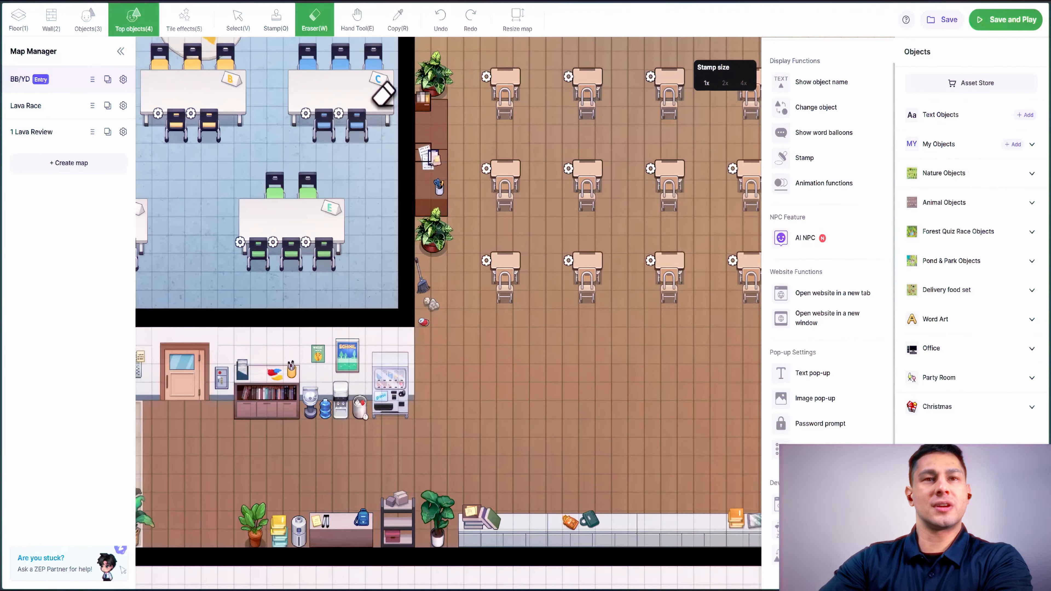
pyautogui.click(245, 29)
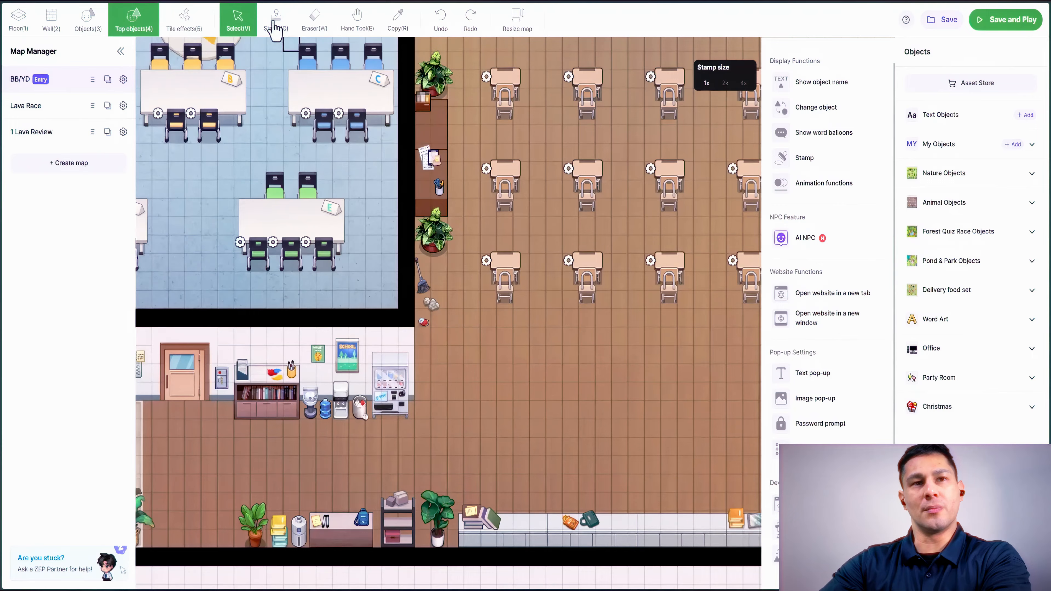
pyautogui.click(312, 28)
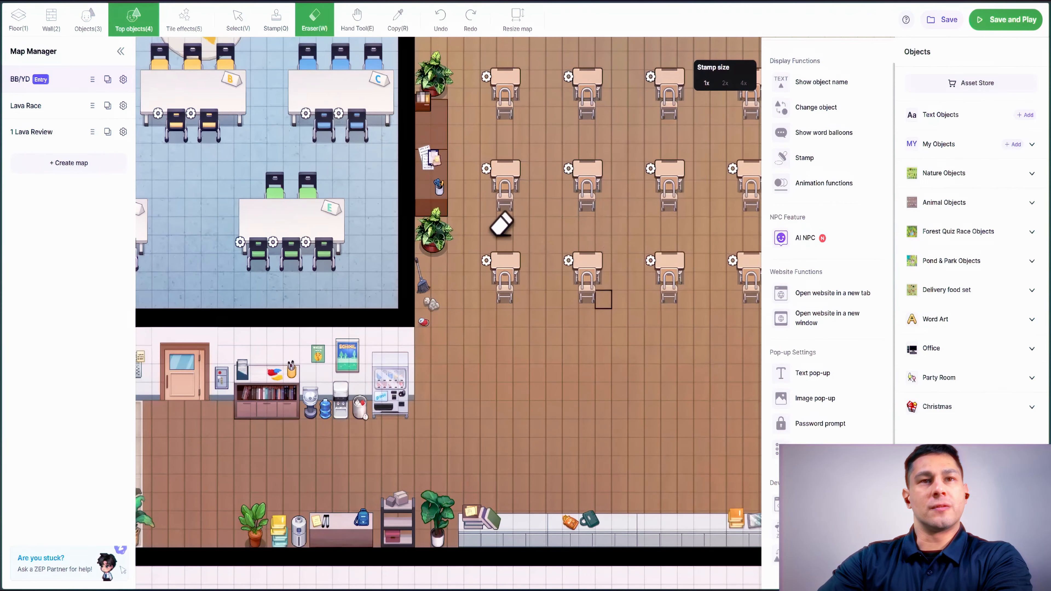
pyautogui.click(238, 21)
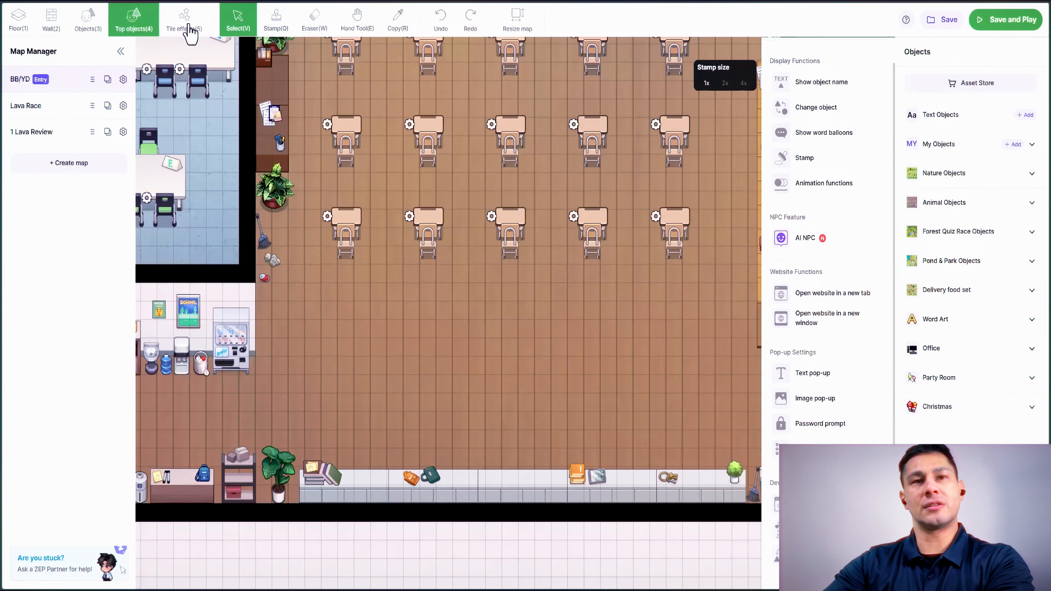
# Show the Tile effects layer and look over the impassable, private area and website tiles across the classroom map.
pyautogui.click(190, 29)
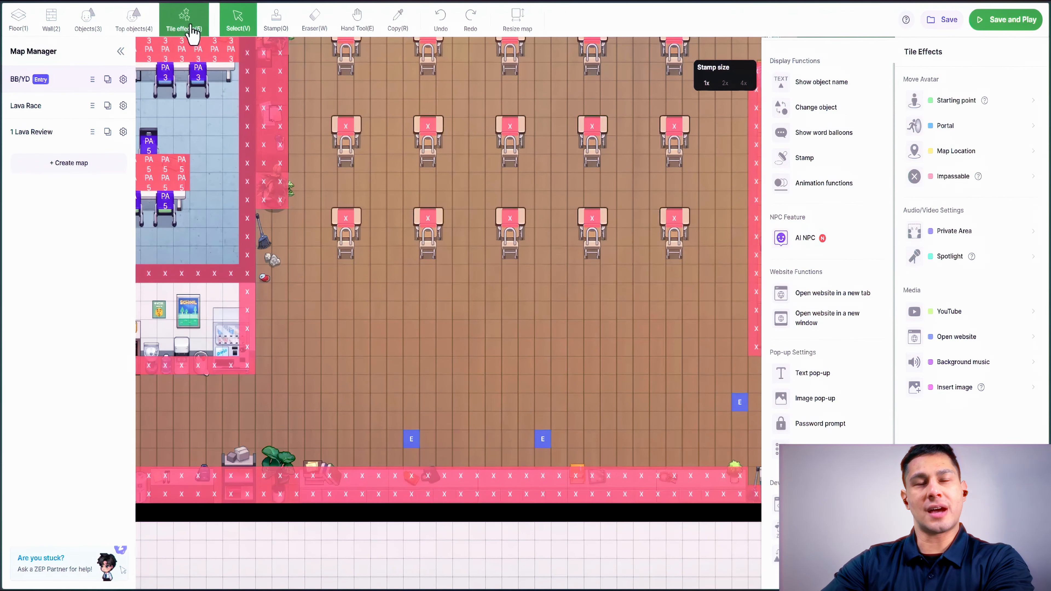
pyautogui.scroll(-5, 429, 255)
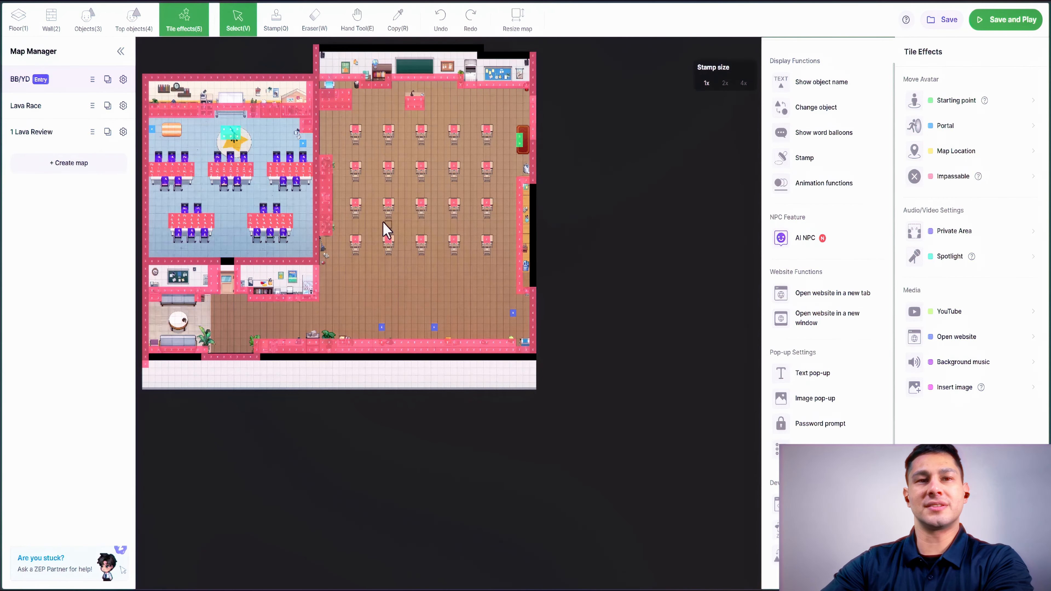
pyautogui.scroll(5, 370, 234)
pyautogui.moveTo(387, 218); pyautogui.dragTo(483, 290)
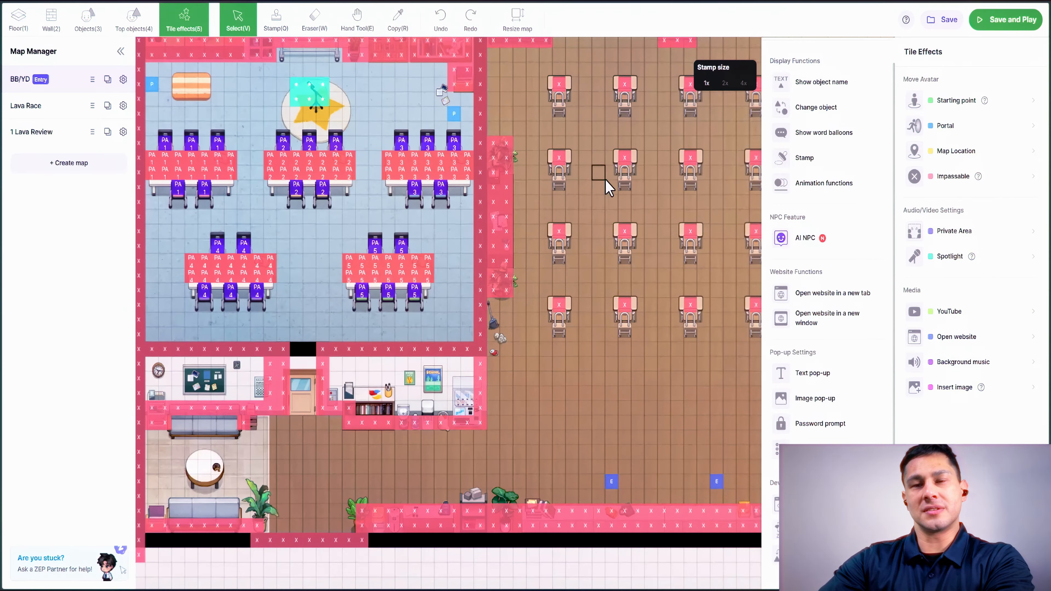
pyautogui.moveTo(606, 183); pyautogui.dragTo(467, 266)
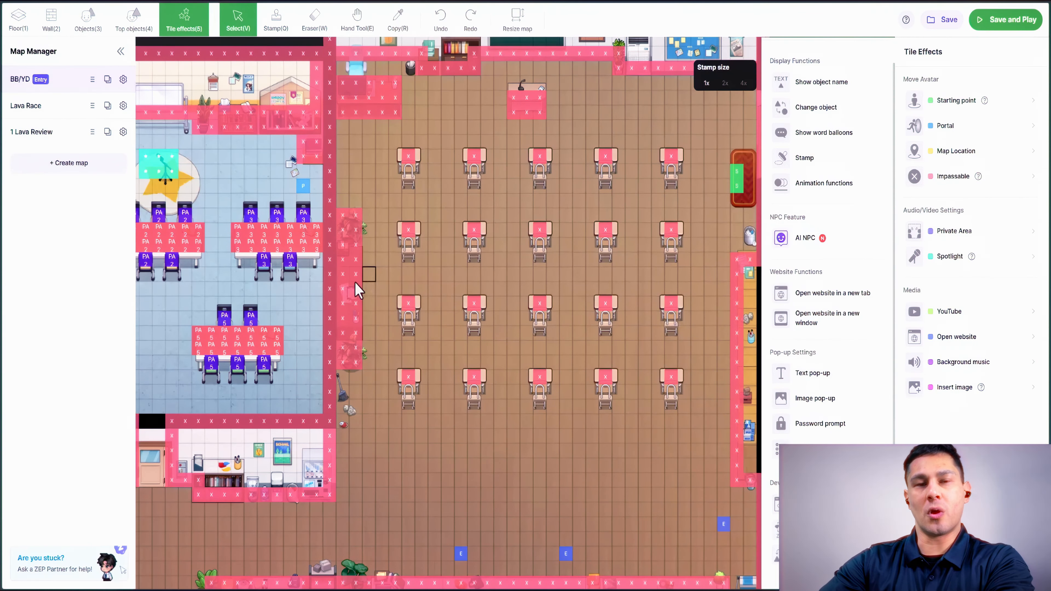
pyautogui.scroll(-4, 585, 274)
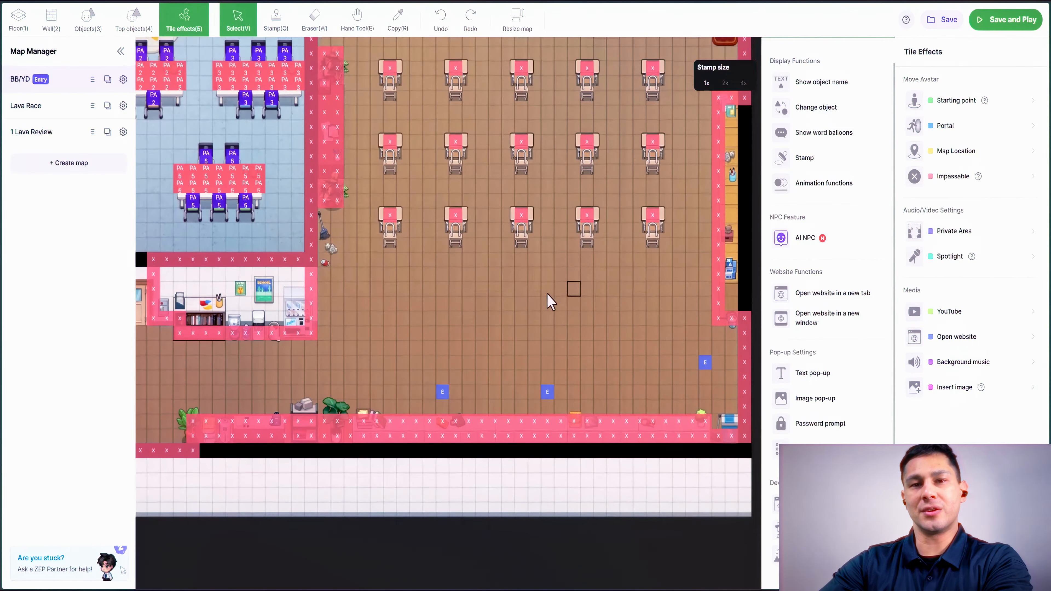
pyautogui.hscroll(-3, 551, 302)
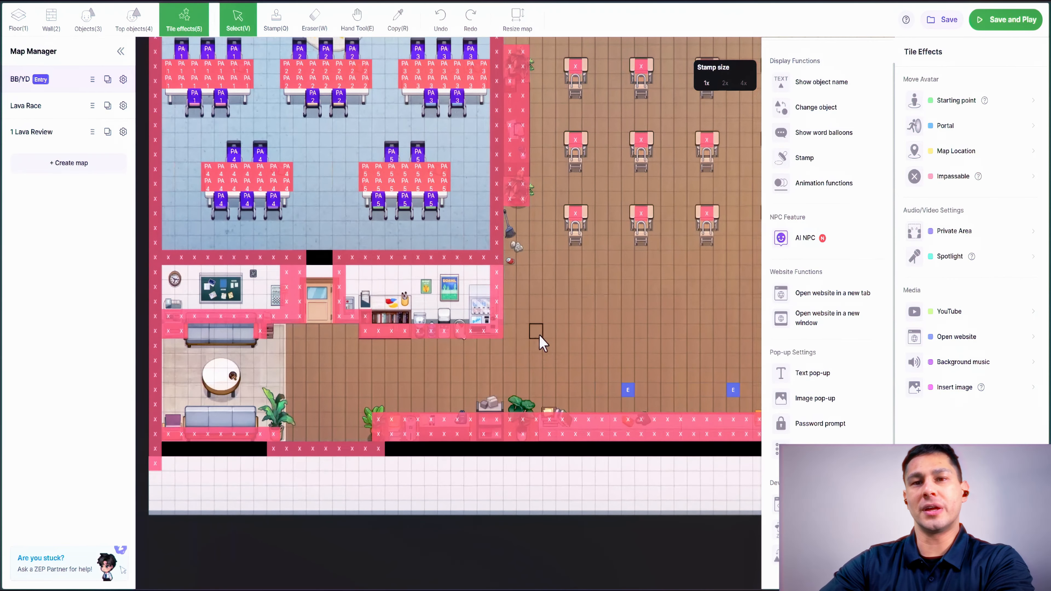
pyautogui.scroll(-1, 540, 341)
pyautogui.scroll(-1, 546, 331)
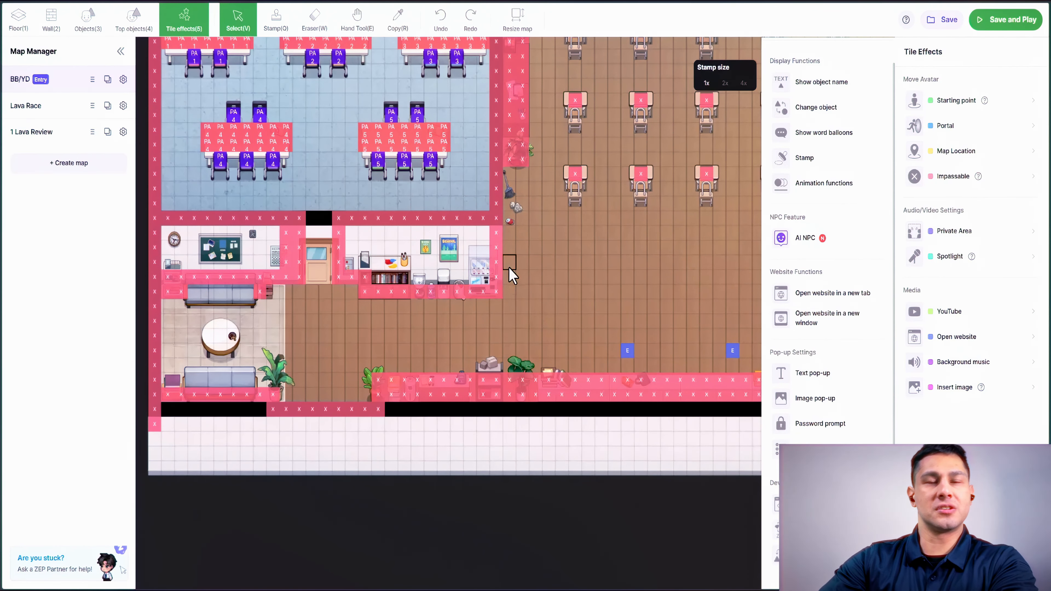
pyautogui.scroll(2, 511, 306)
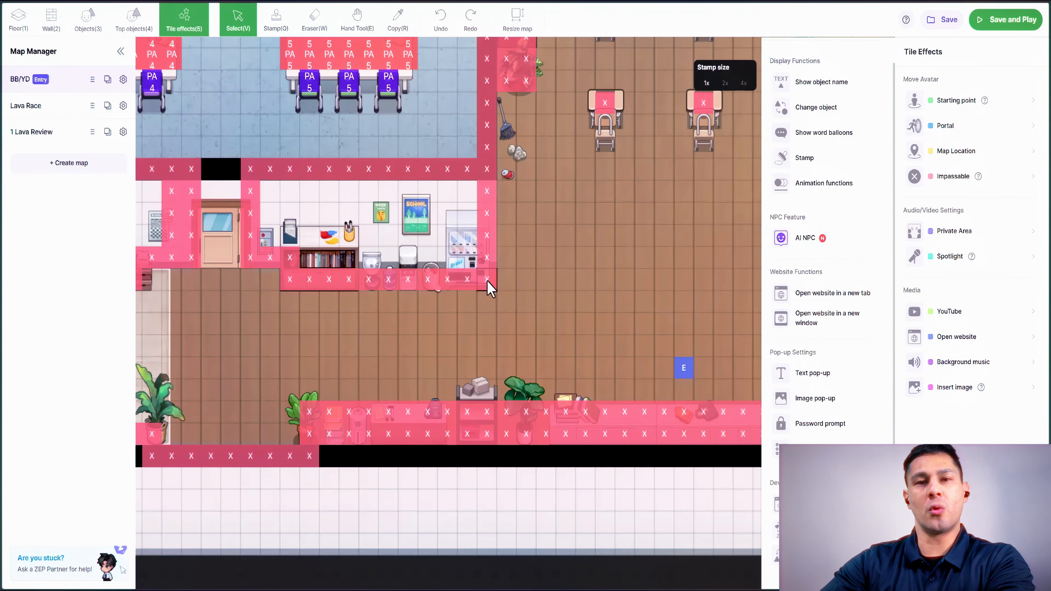
# Try to erase the impassable tile at the corner beneath the vending machine.
pyautogui.click(319, 28)
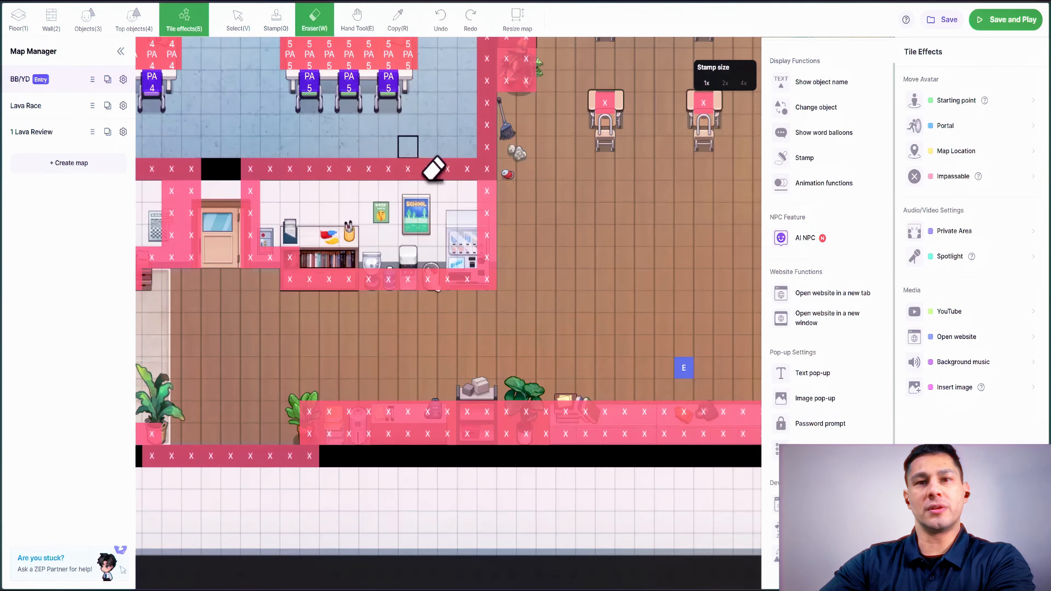
pyautogui.click(483, 277)
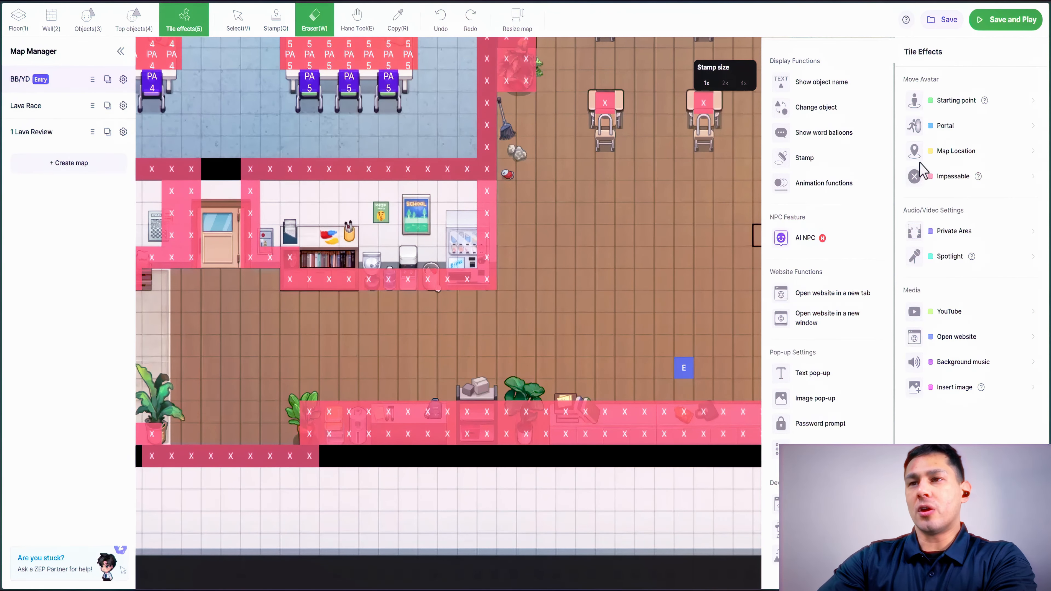
# Select the Starting point tile effect and examine the starting point tiles on the red rug.
pyautogui.click(941, 110)
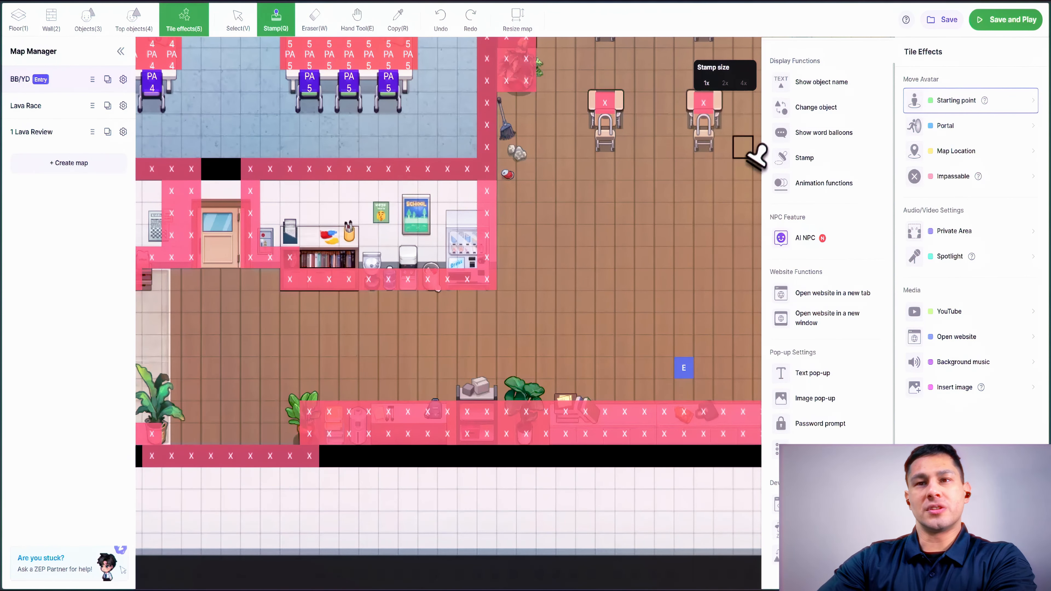
pyautogui.moveTo(688, 147); pyautogui.dragTo(584, 247)
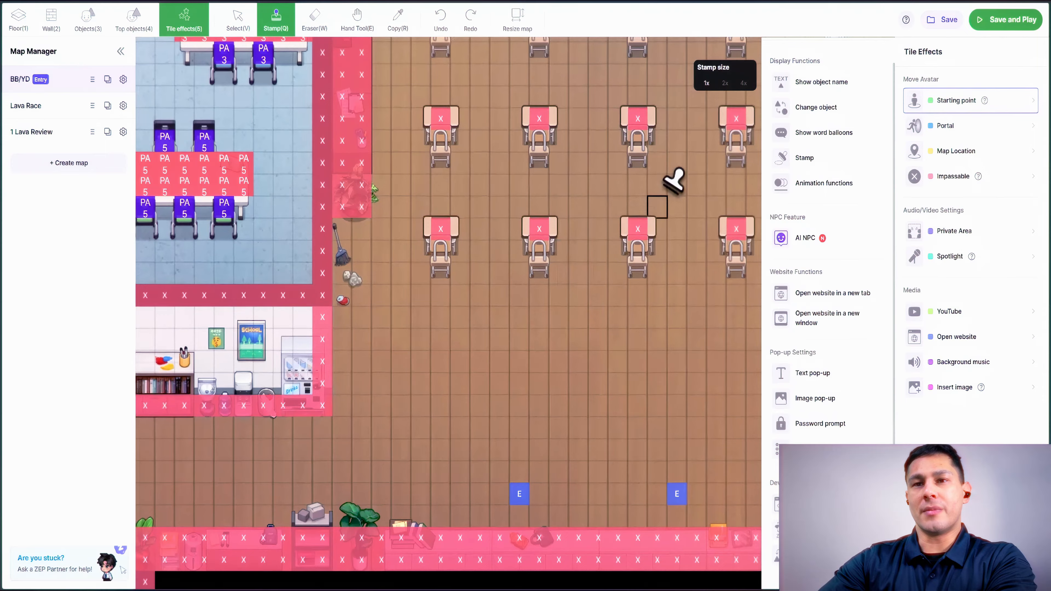
pyautogui.moveTo(673, 178); pyautogui.dragTo(573, 306)
pyautogui.scroll(-1, 631, 217)
pyautogui.scroll(-2, 630, 216)
pyautogui.scroll(3, 634, 205)
pyautogui.moveTo(629, 207); pyautogui.dragTo(591, 259)
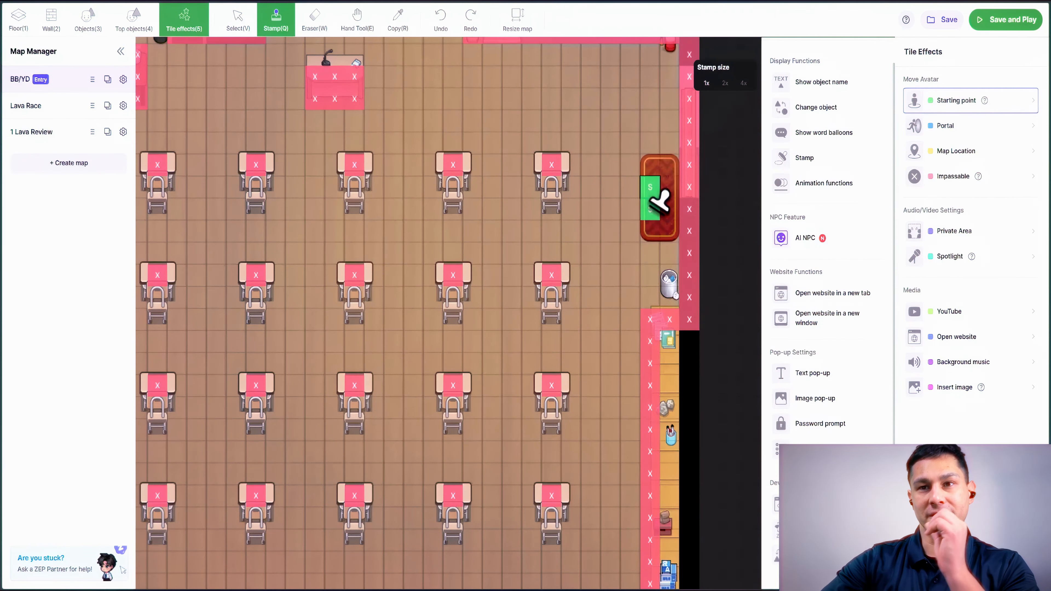
# Stamp a 2 by 2 tile Map Location named Z on the floor to the right of the teacher's desk.
pyautogui.click(949, 159)
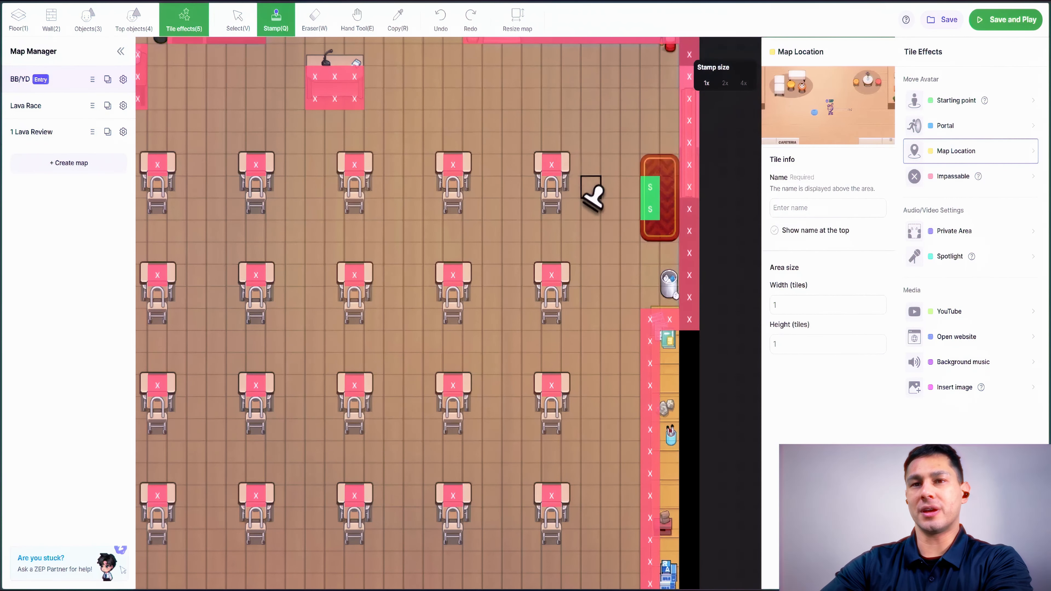
pyautogui.scroll(3, 594, 195)
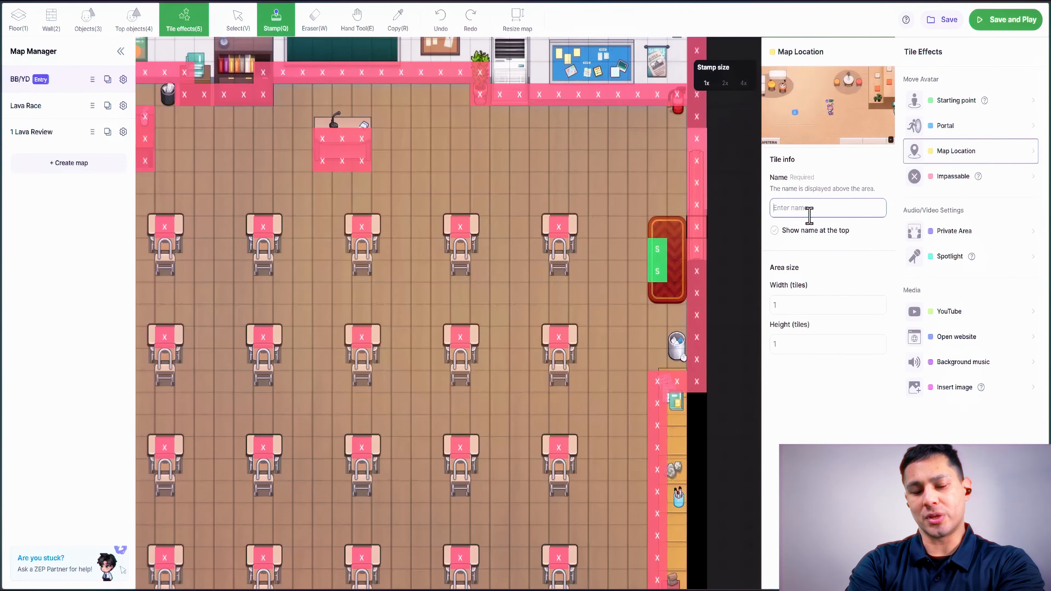
pyautogui.moveTo(441, 140)
pyautogui.mouseDown()
pyautogui.moveTo(460, 141)
pyautogui.moveTo(458, 158)
pyautogui.moveTo(445, 160)
pyautogui.mouseUp()
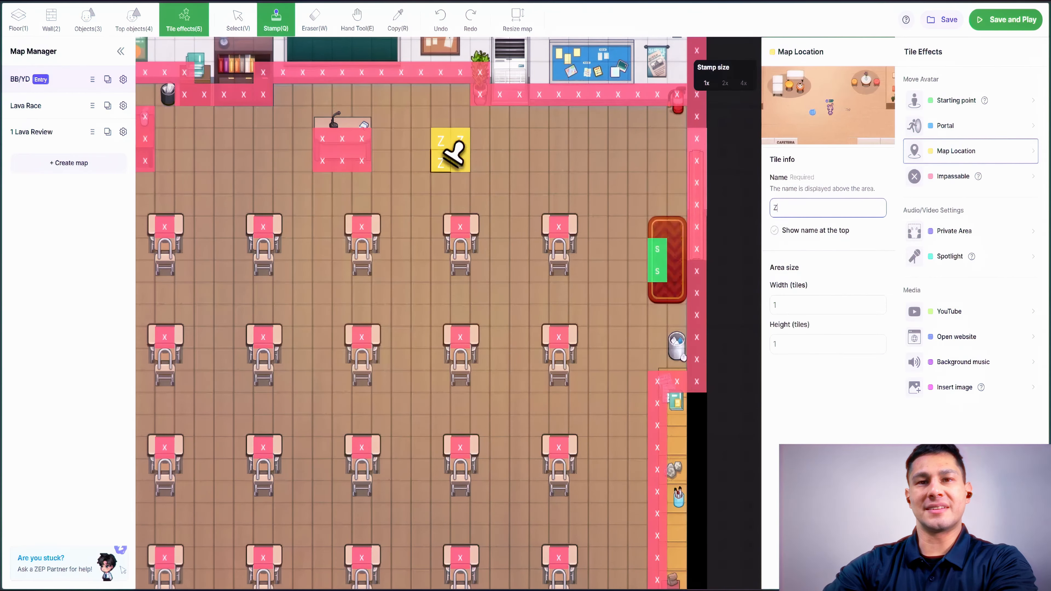
# Open the Portal tile effect and review its destination map choices and space options.
pyautogui.click(945, 127)
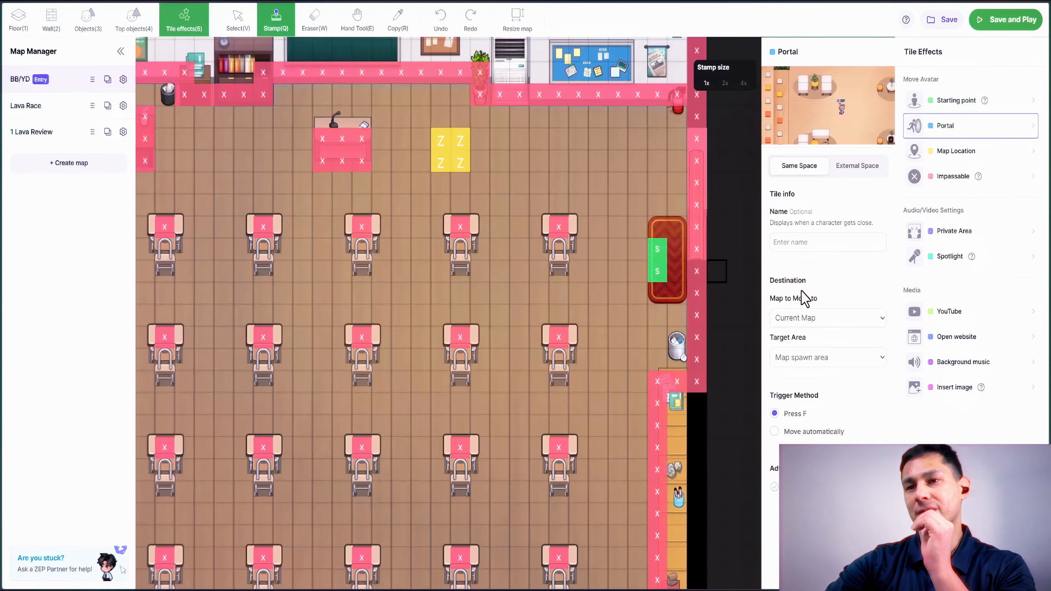
pyautogui.click(824, 318)
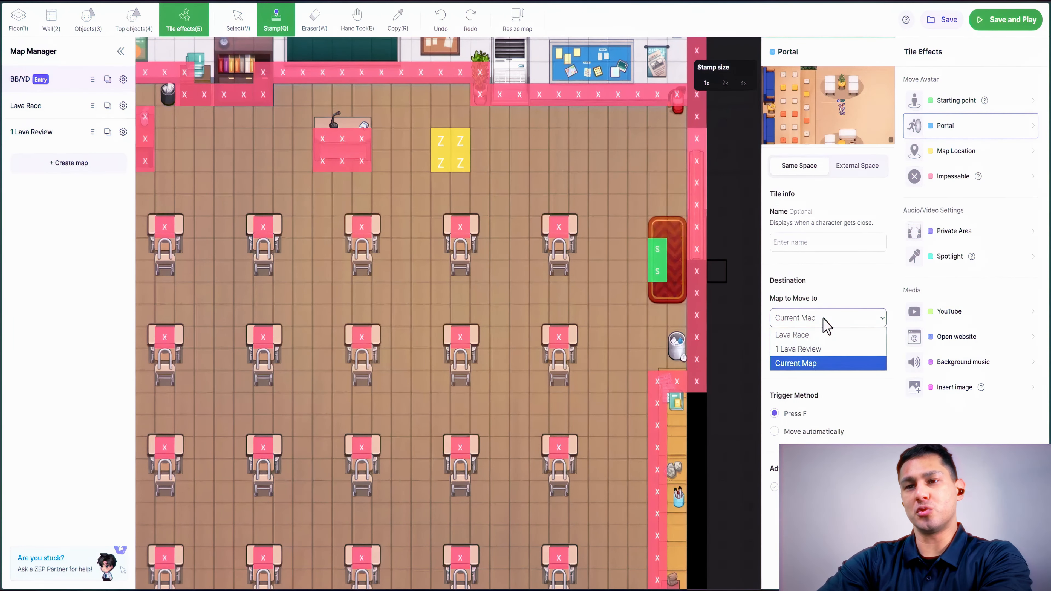
pyautogui.click(814, 324)
pyautogui.click(814, 324)
pyautogui.click(814, 324)
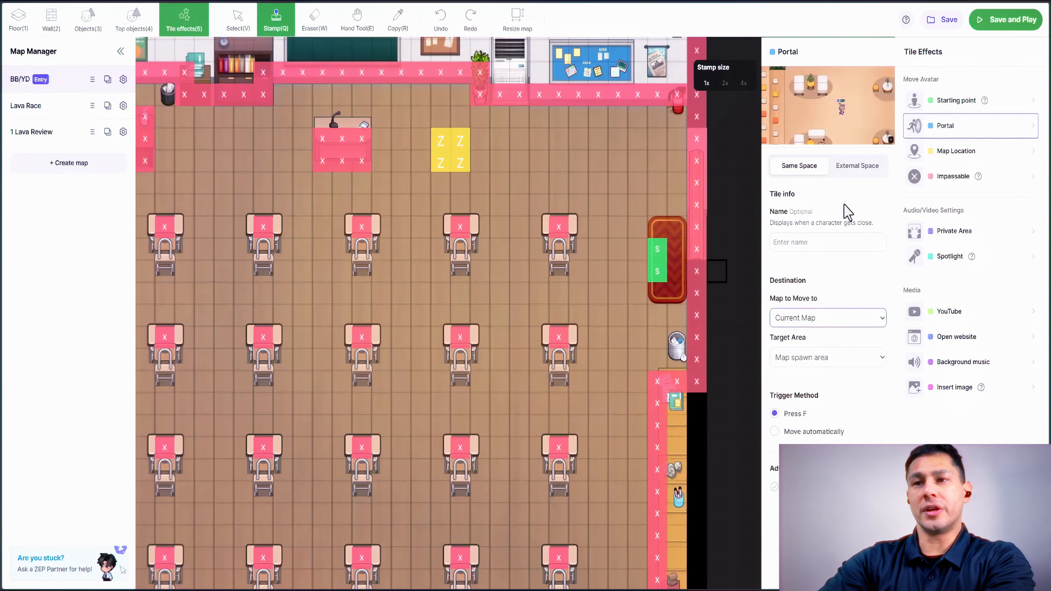
pyautogui.click(856, 179)
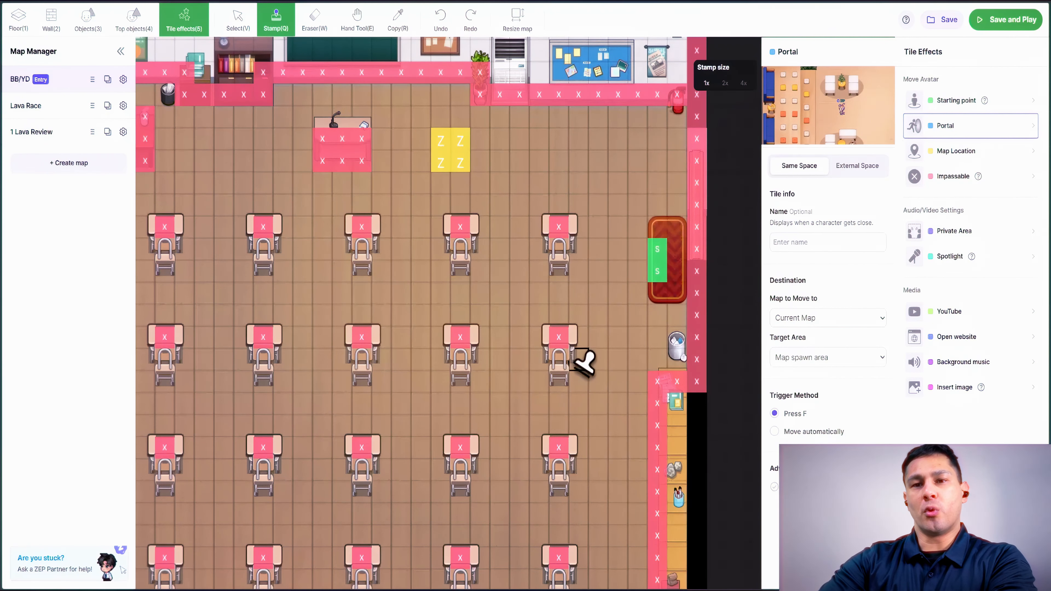
# Look over the open floor between the student desks and the website tiles near the classroom's lower wall.
pyautogui.scroll(-10, 580, 359)
pyautogui.hscroll(-3, 579, 359)
pyautogui.scroll(6, 621, 211)
pyautogui.hscroll(-2, 621, 211)
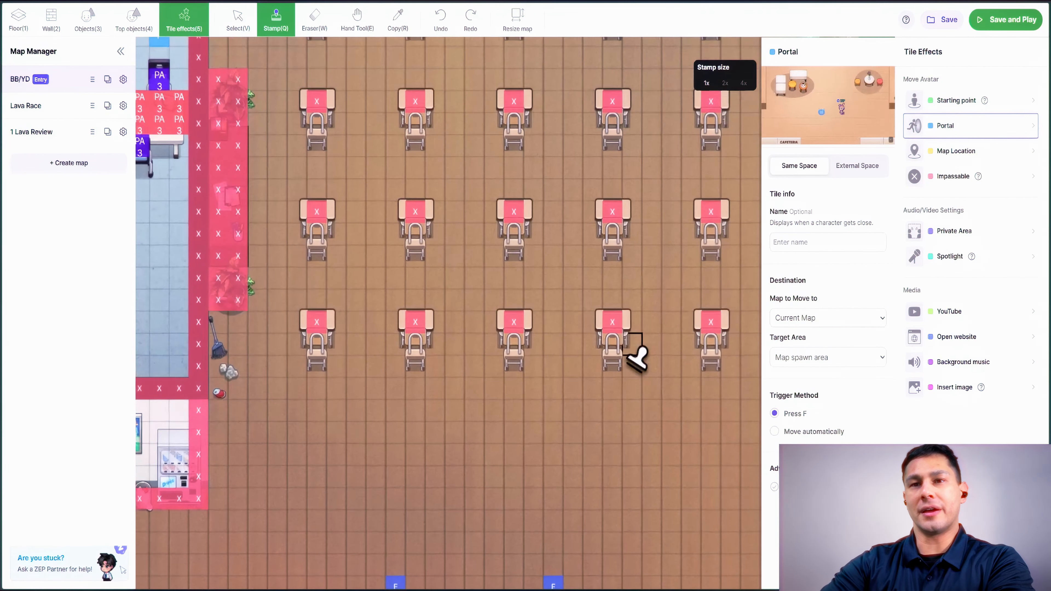
pyautogui.scroll(-7, 633, 367)
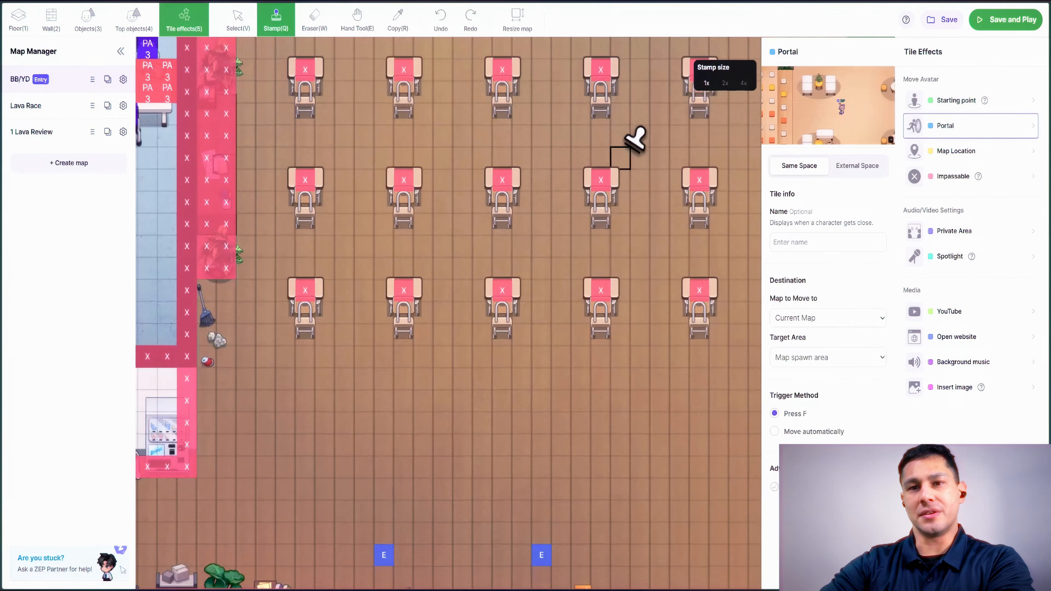
pyautogui.hscroll(-2, 629, 290)
pyautogui.hscroll(-3, 613, 289)
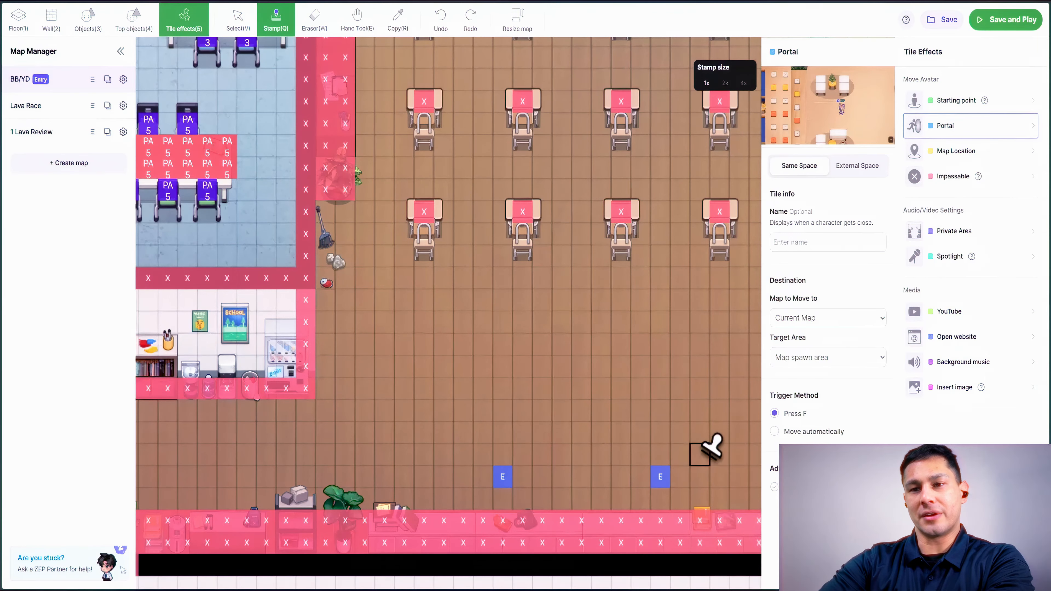
pyautogui.moveTo(708, 446); pyautogui.dragTo(547, 420)
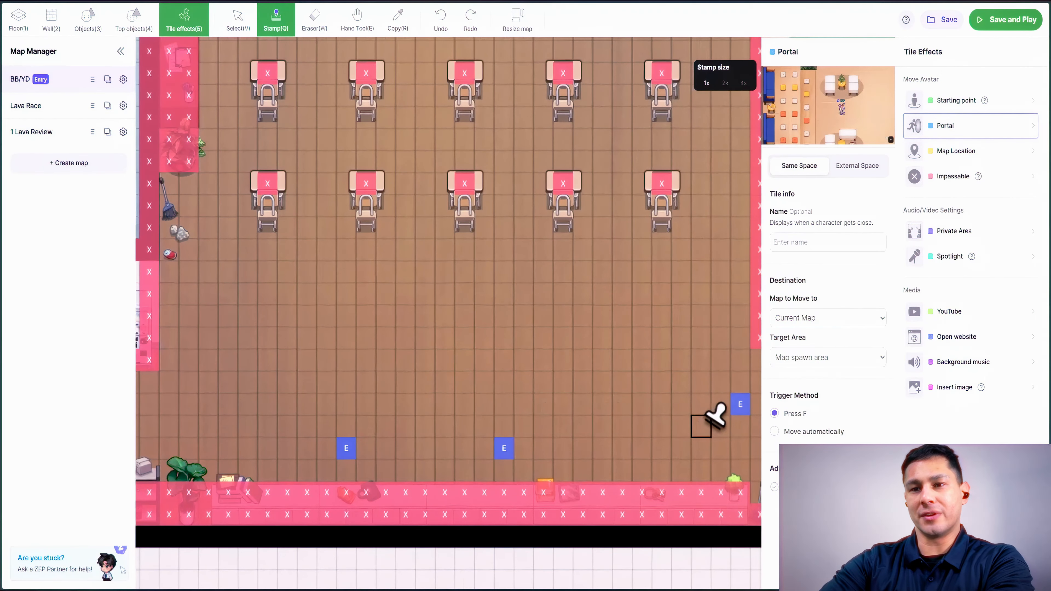
pyautogui.moveTo(594, 389); pyautogui.dragTo(697, 412)
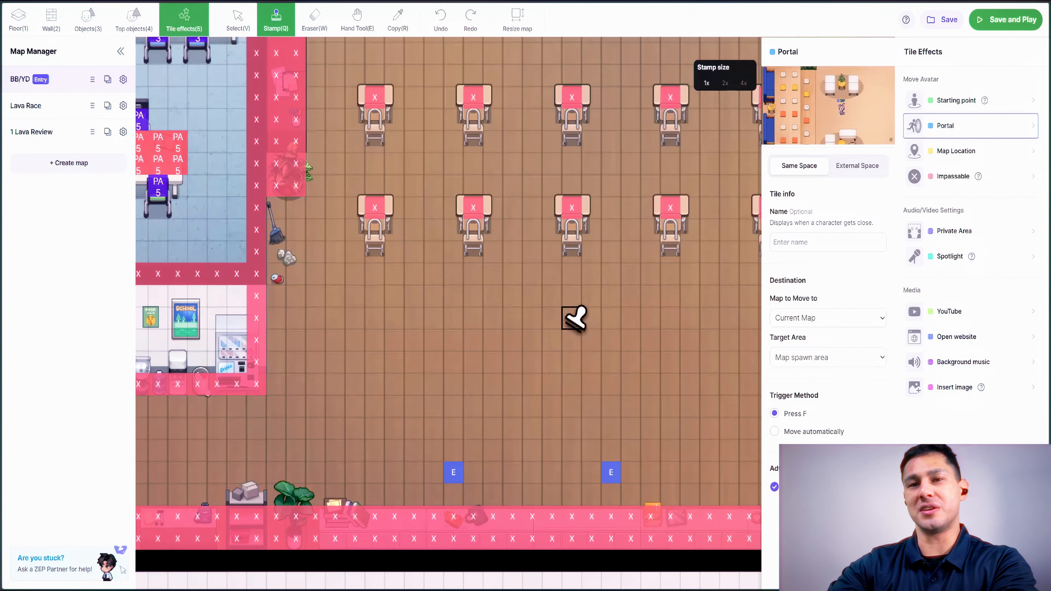
# Stamp two stacked portal tiles on the open floor below the student desks and erase them again.
pyautogui.moveTo(573, 320); pyautogui.dragTo(573, 335)
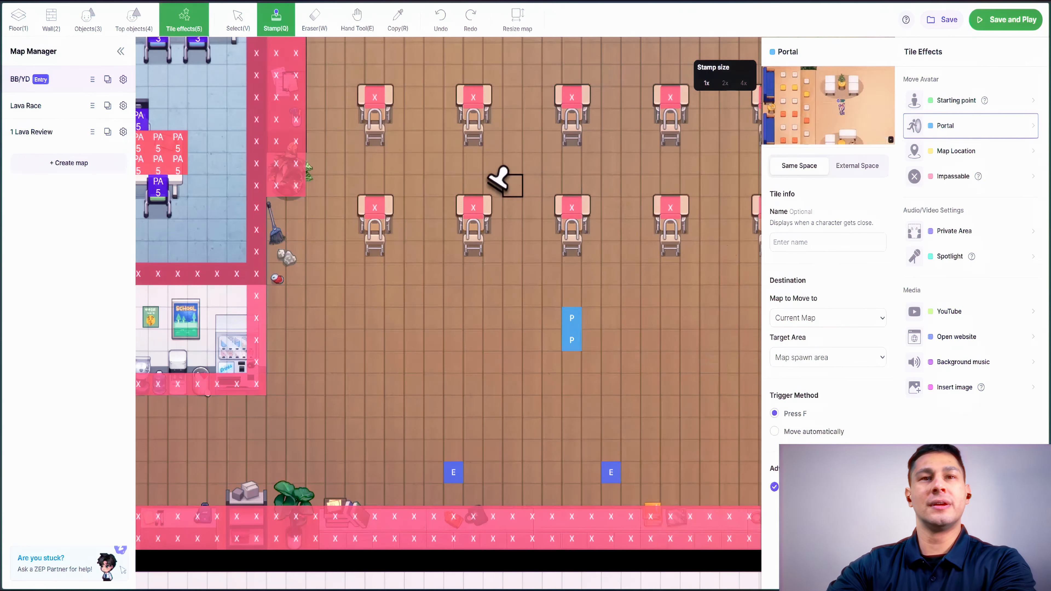
pyautogui.click(314, 20)
pyautogui.moveTo(572, 320); pyautogui.dragTo(572, 337)
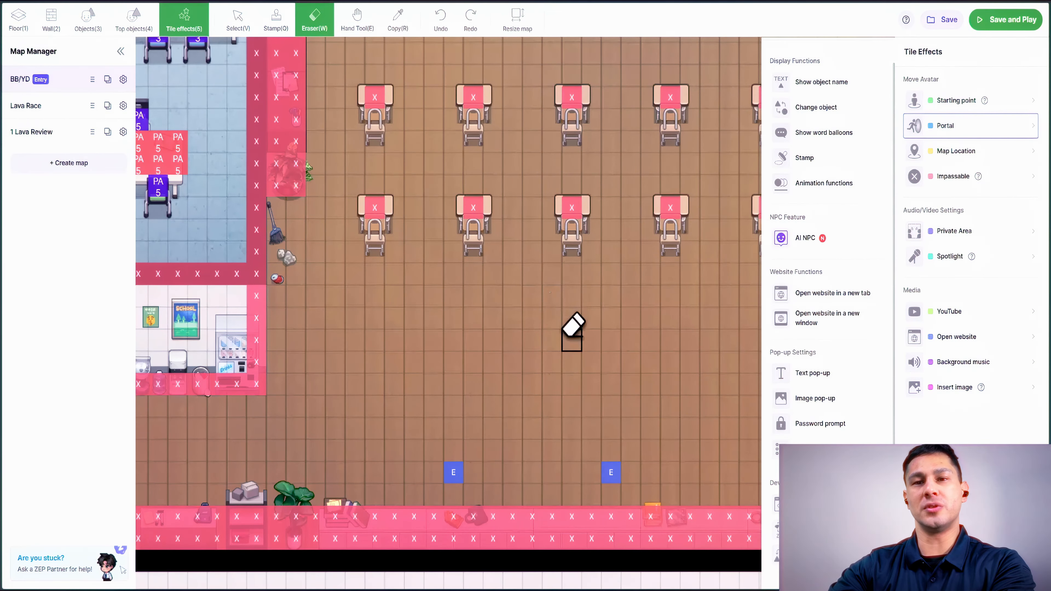
# Stamp a 3 by 3 tile portal on the open floor below the student desks that moves automatically to area Z on the current map.
pyautogui.click(276, 20)
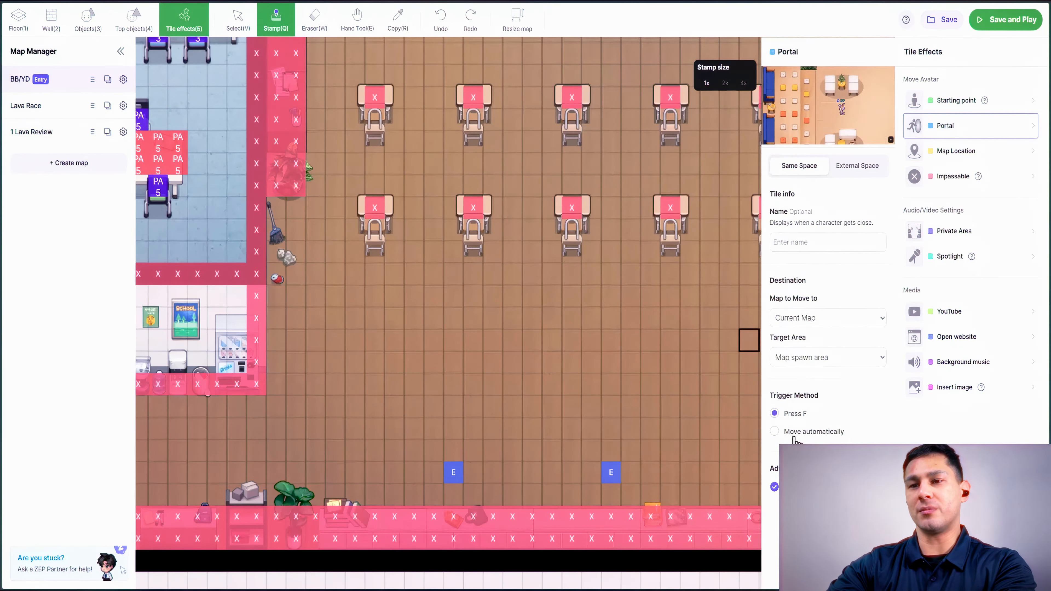
pyautogui.click(804, 358)
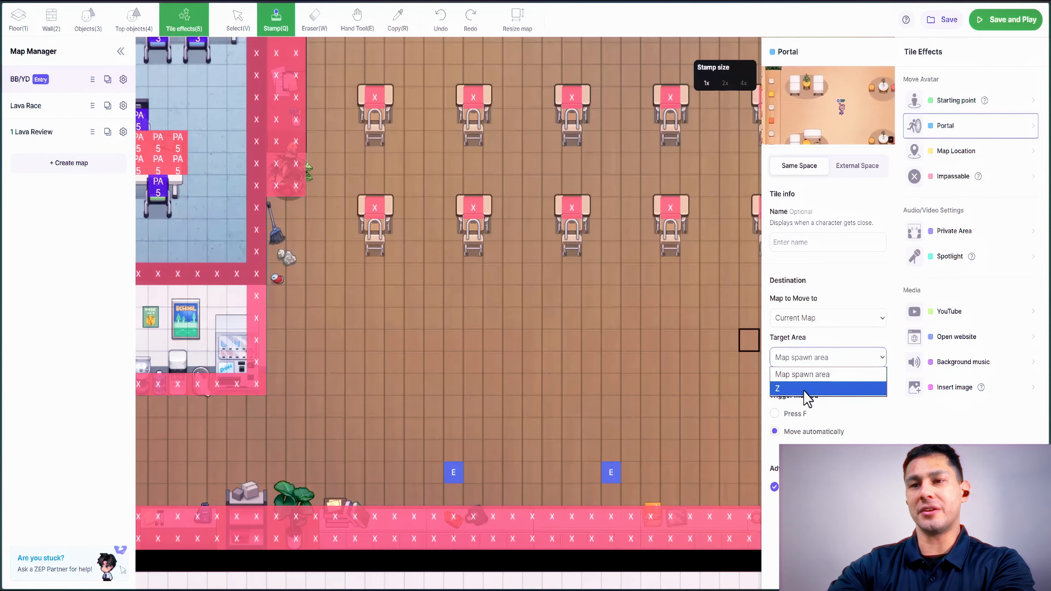
pyautogui.click(805, 389)
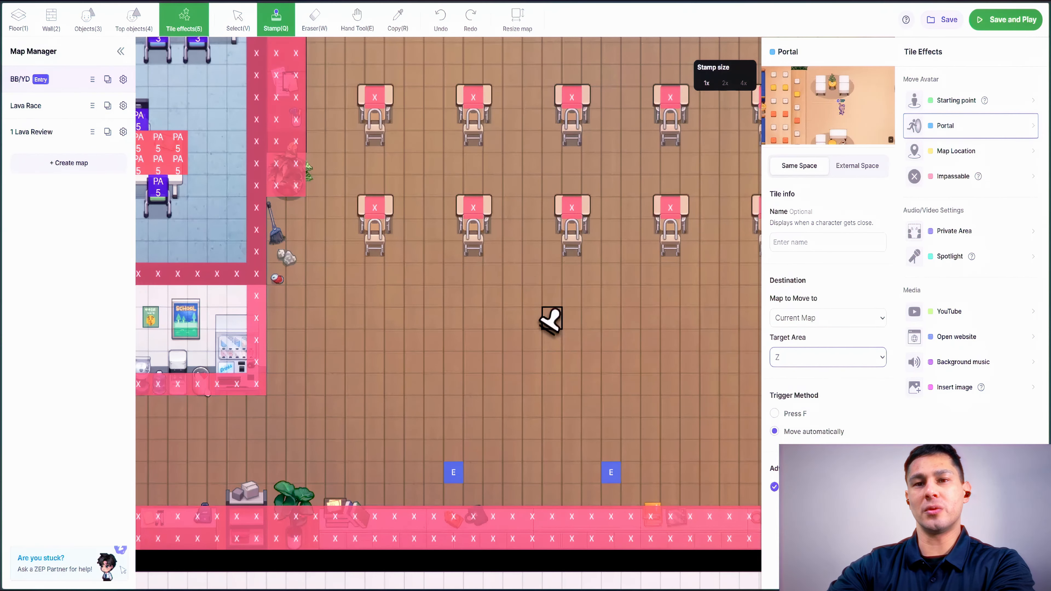
pyautogui.moveTo(533, 319)
pyautogui.mouseDown()
pyautogui.moveTo(536, 360)
pyautogui.moveTo(549, 355)
pyautogui.moveTo(549, 324)
pyautogui.moveTo(570, 321)
pyautogui.moveTo(571, 359)
pyautogui.mouseUp()
# Save and play the map, and walk the avatar down between the student desks to the open floor beside the Kahoot tile.
pyautogui.click(995, 36)
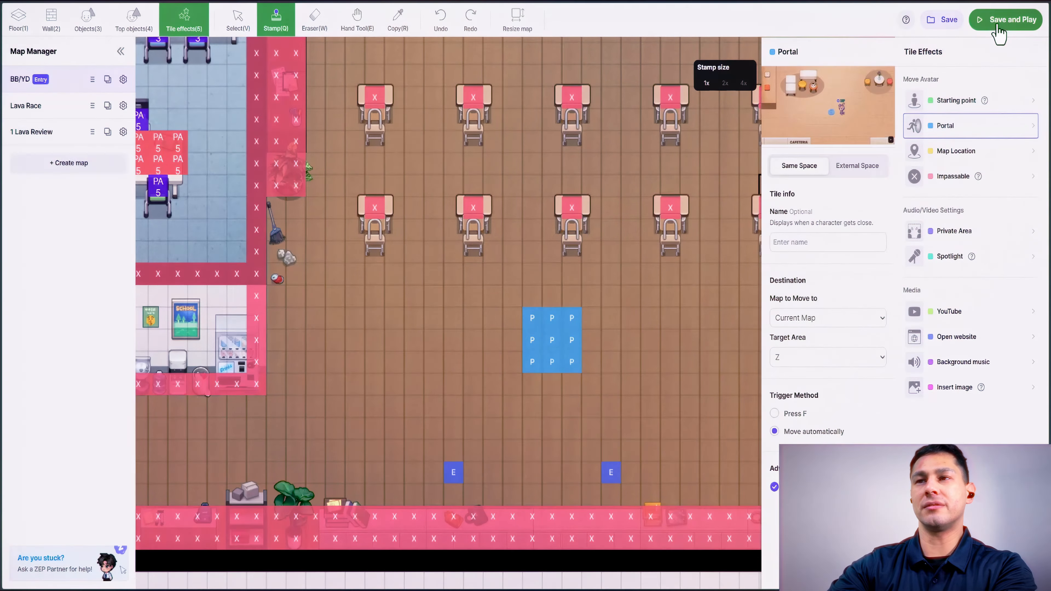
pyautogui.click(604, 330)
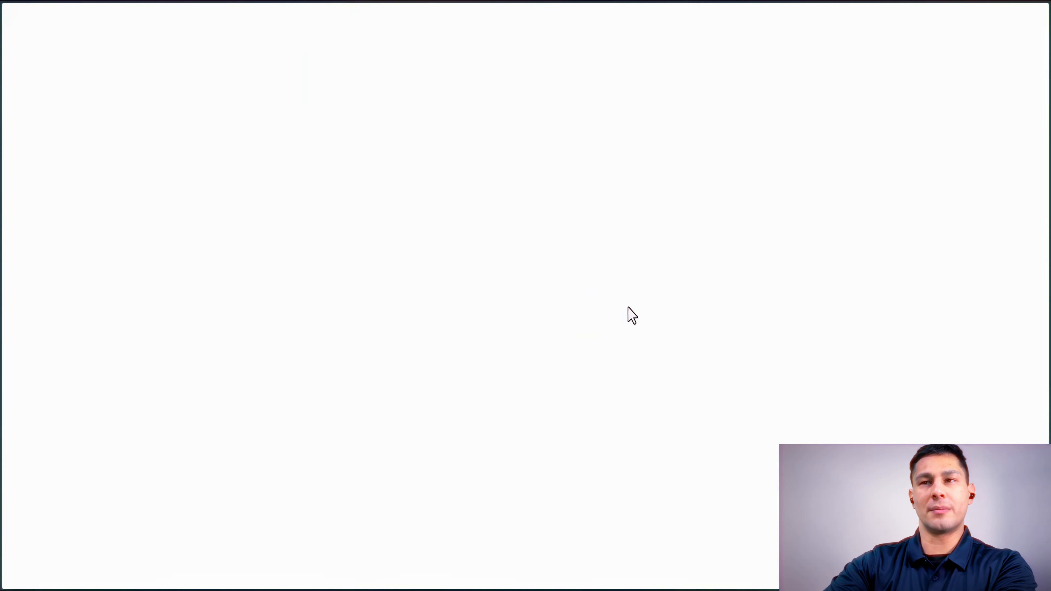
pyautogui.press('Down')
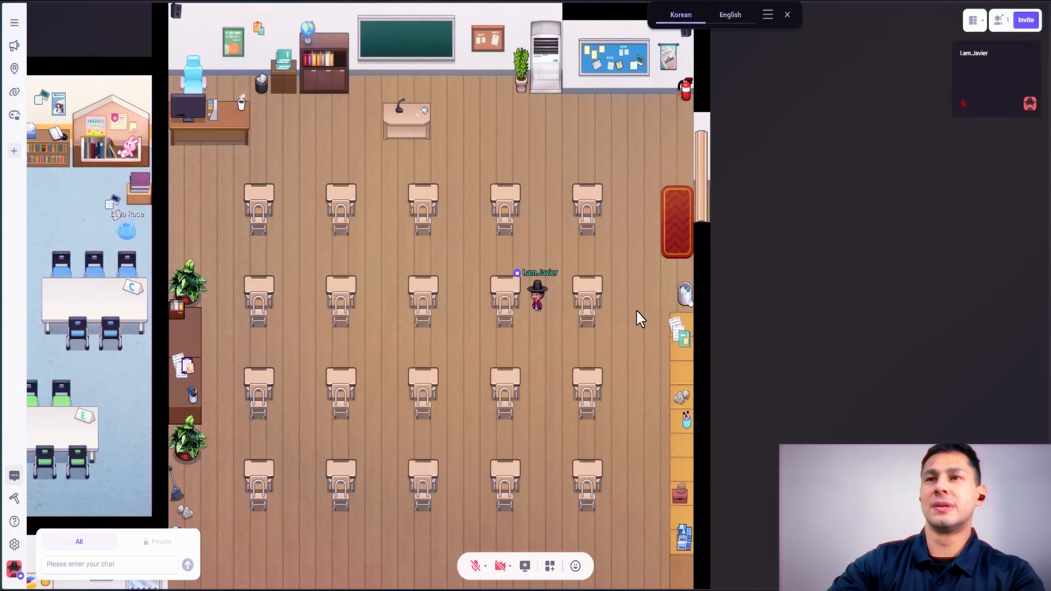
pyautogui.press('Left')
pyautogui.press('Right')
pyautogui.press('Down')
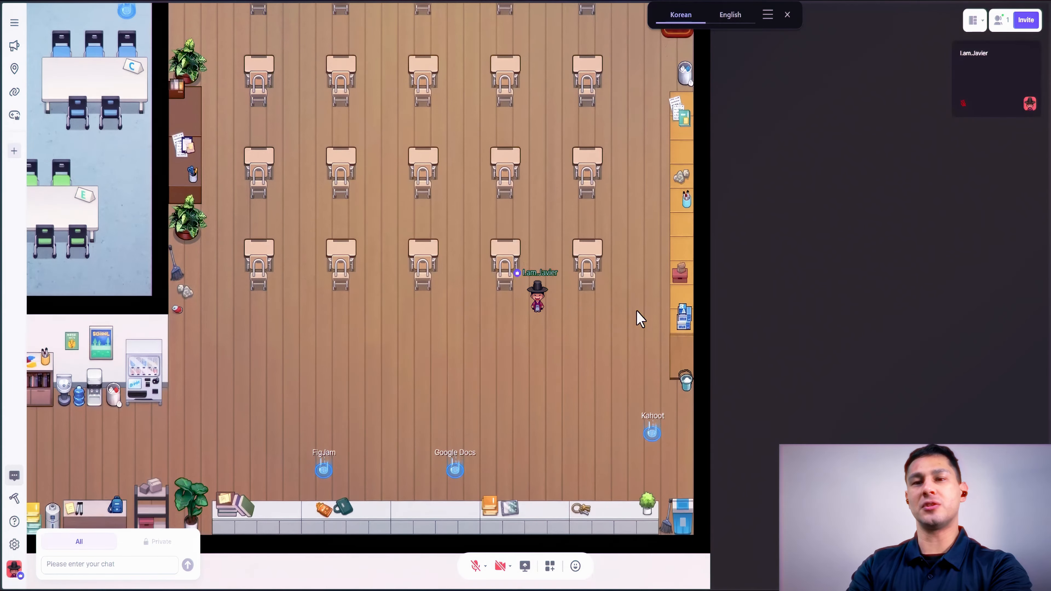
pyautogui.press('Down')
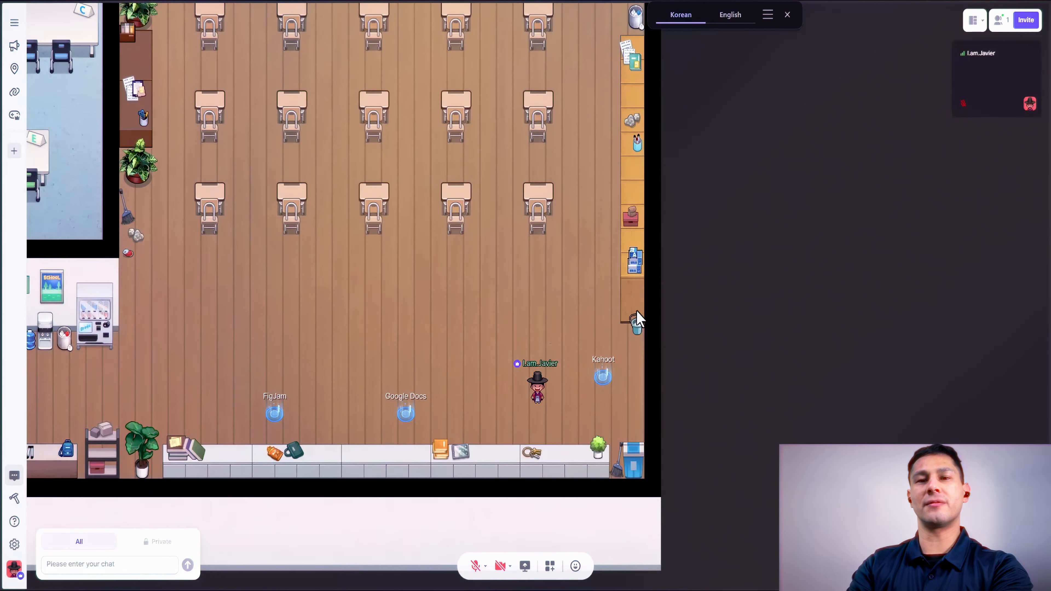
# Walk the avatar up and left onto the new portal to test its jump to area Z.
pyautogui.press('Up')
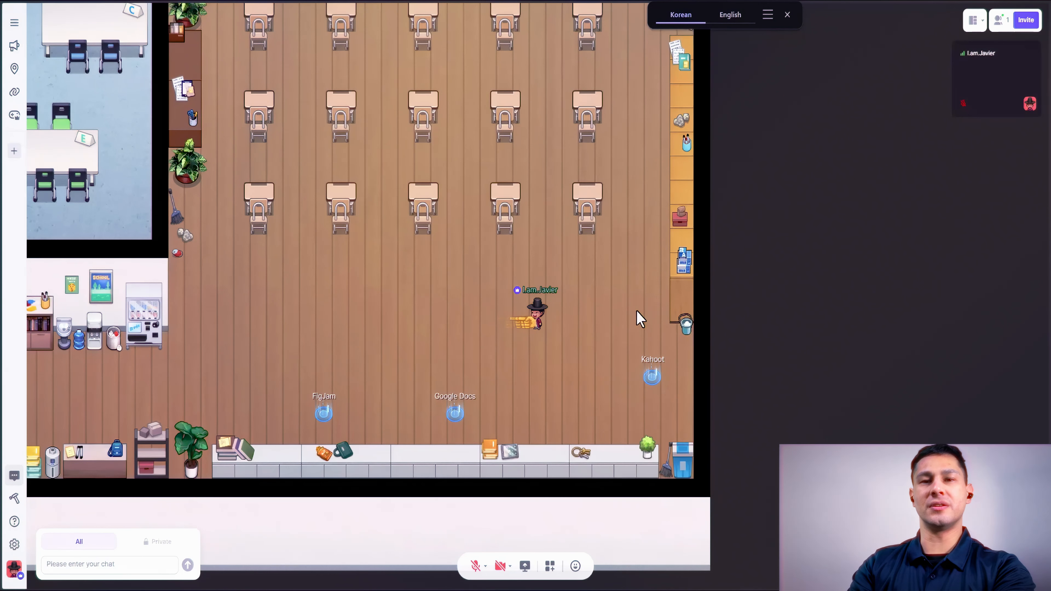
pyautogui.press('Left')
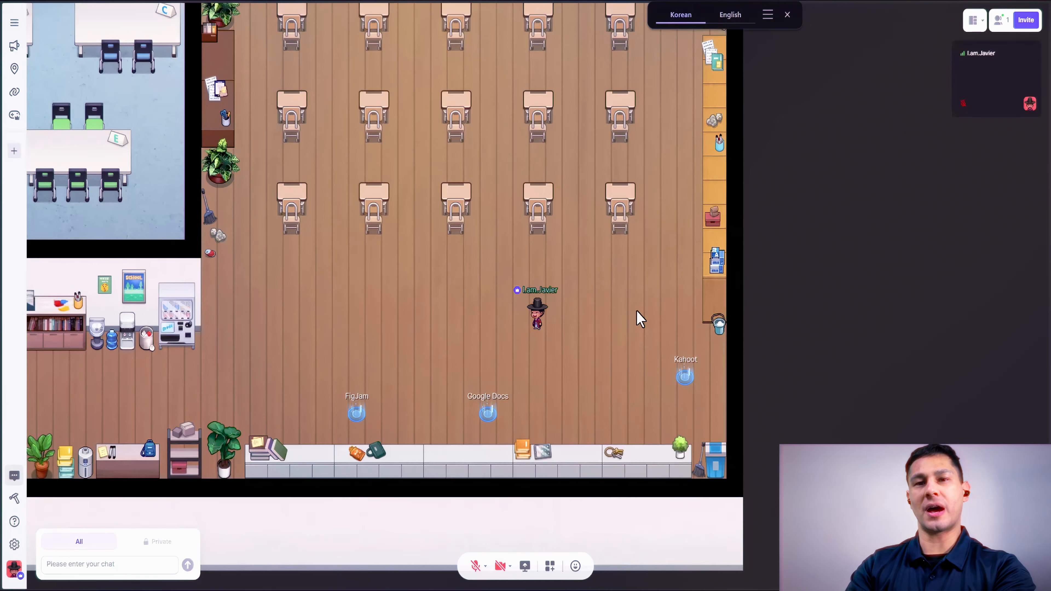
pyautogui.press('Left')
pyautogui.press('Left')
pyautogui.press('Up')
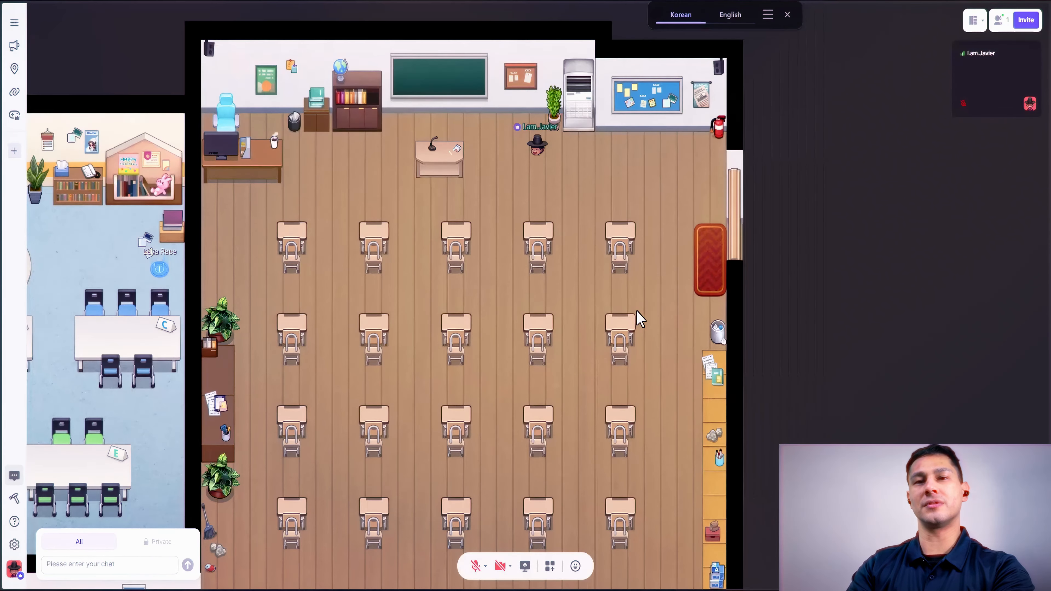
# Walk the avatar back down past the student desks and enter the portal from its right side again.
pyautogui.press('Down')
pyautogui.press('Left')
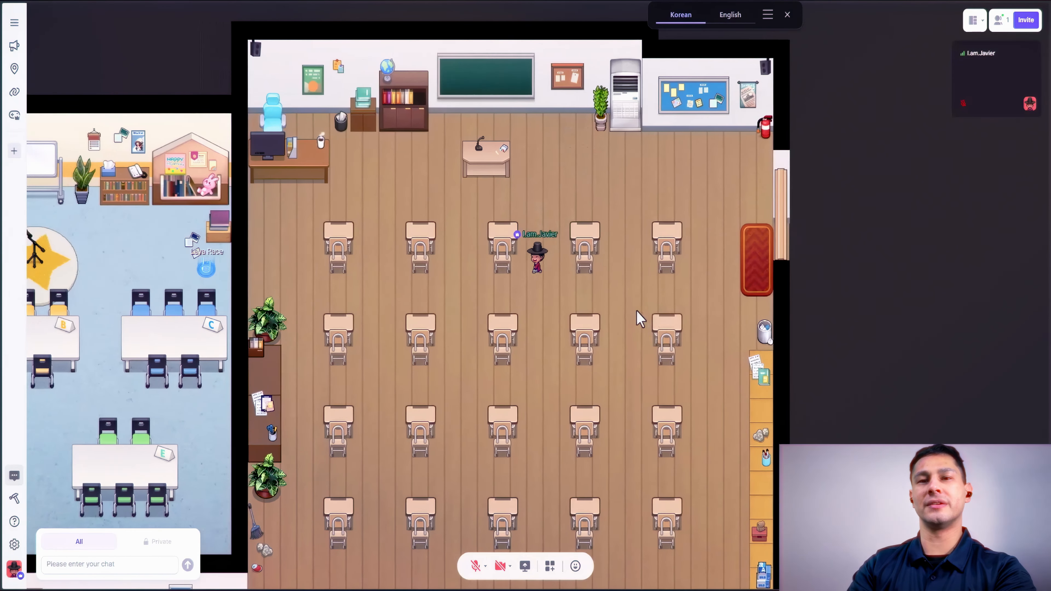
pyautogui.press('Down')
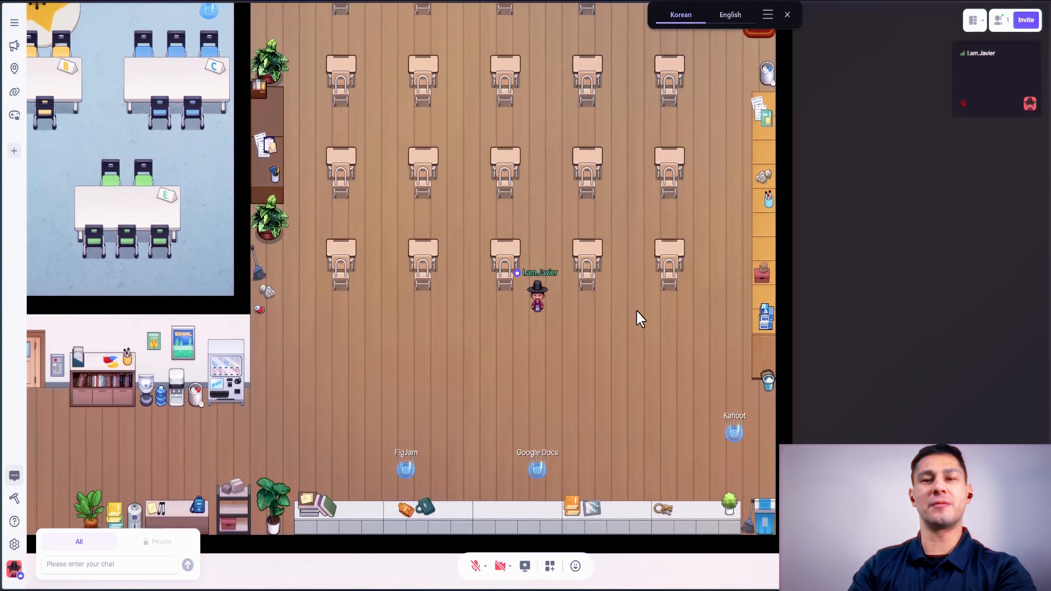
pyautogui.press('Right')
pyautogui.press('Left')
pyautogui.press('Up')
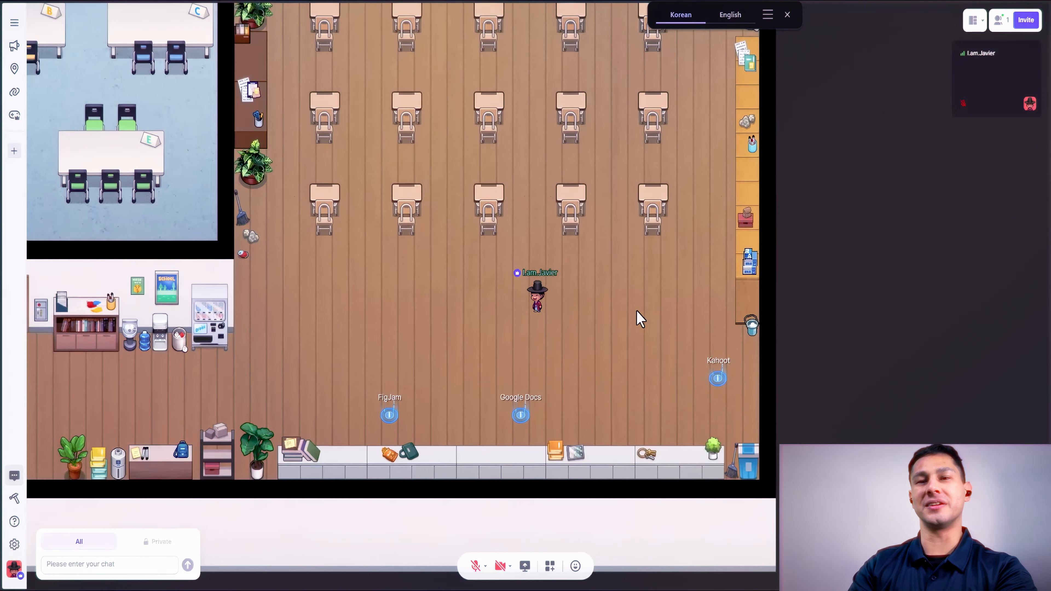
pyautogui.press('Left')
pyautogui.press('Left')
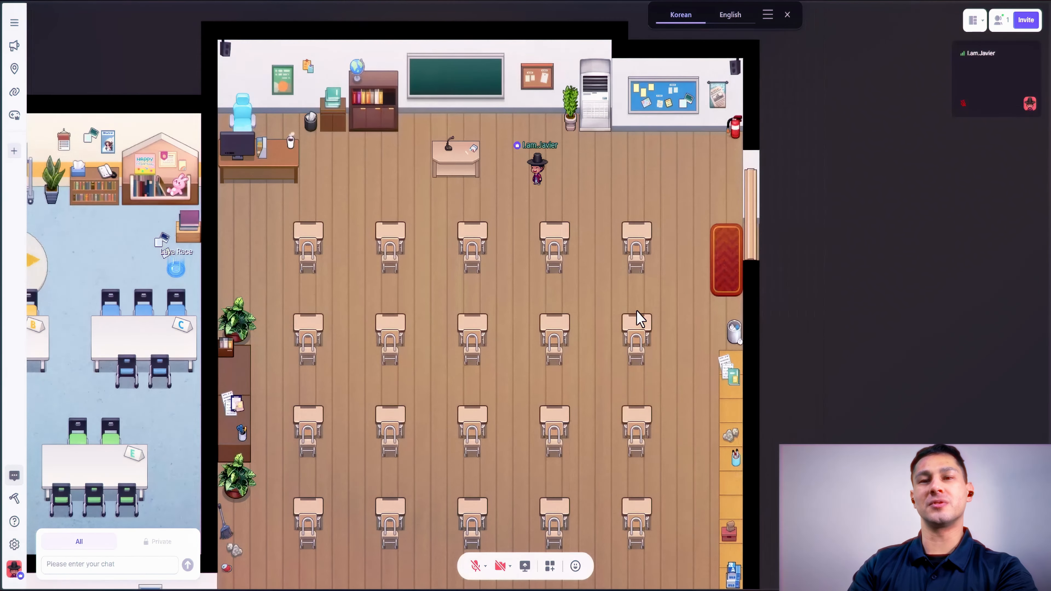
# Walk the avatar straight down between the desks through the portal once more.
pyautogui.press('Left')
pyautogui.press('Down')
pyautogui.press('Down')
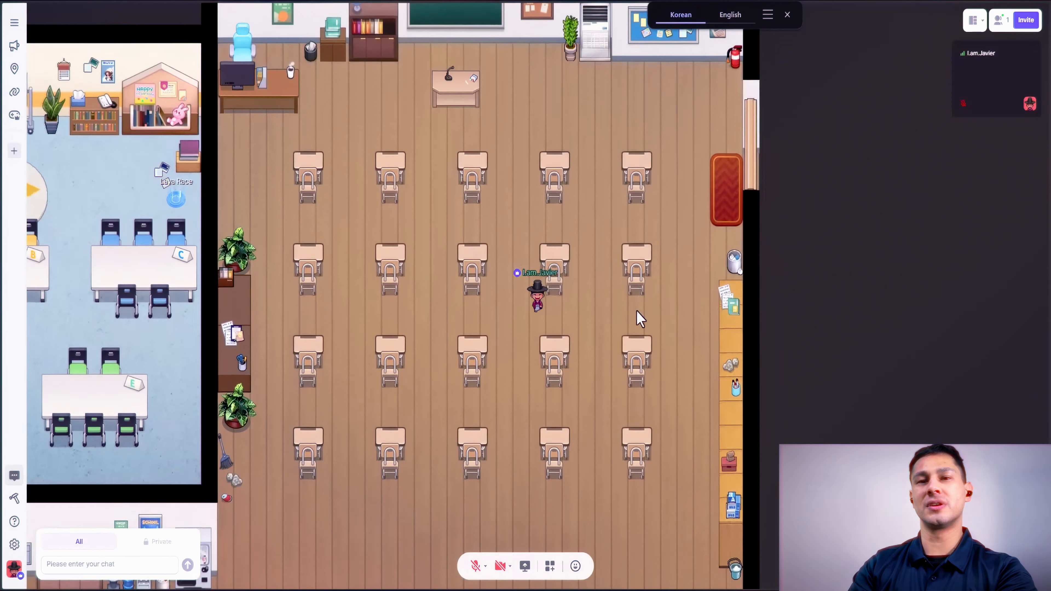
pyautogui.press('Down')
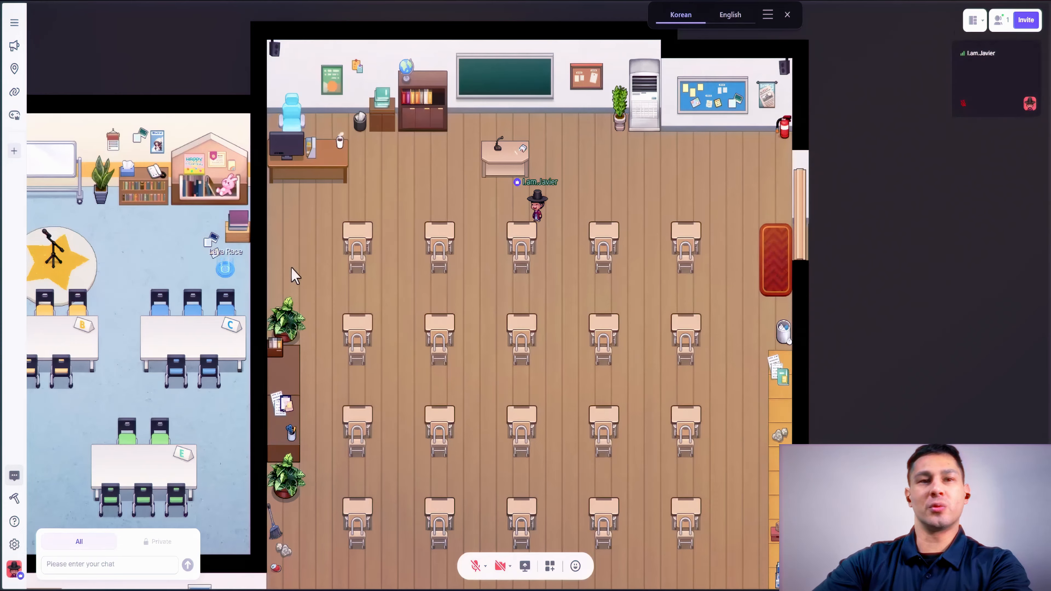
# Return to the map editor and examine the private area tile effects around the group tables in the blue room.
pyautogui.click(14, 498)
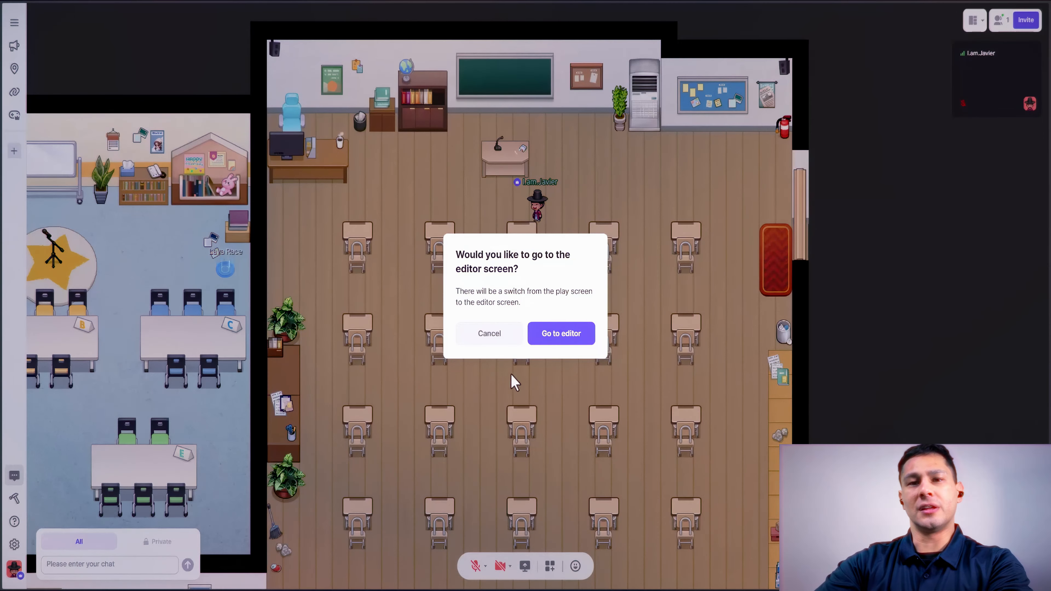
pyautogui.click(590, 340)
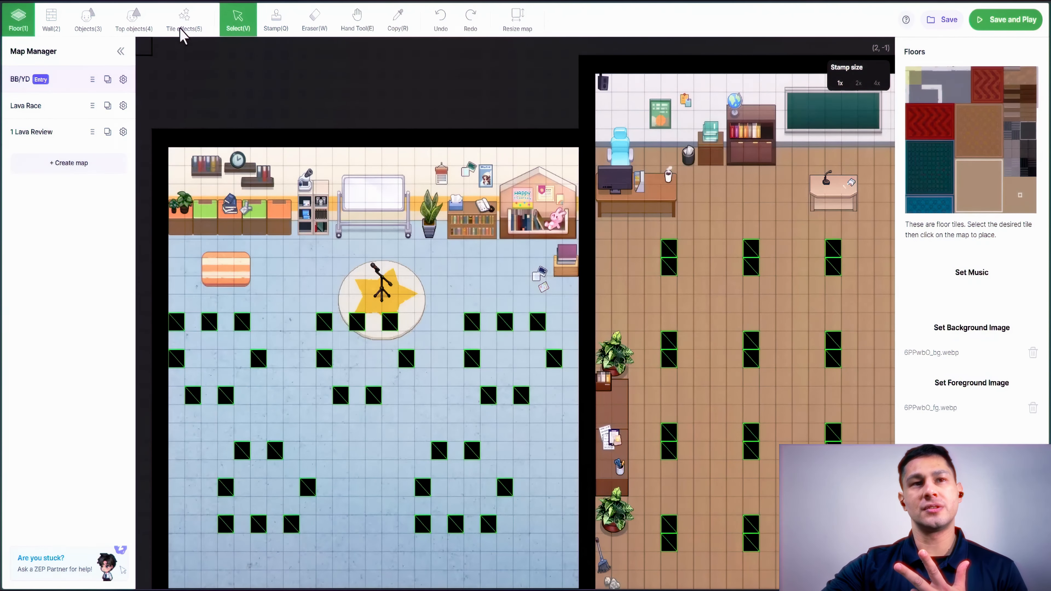
pyautogui.click(182, 26)
pyautogui.scroll(-5, 729, 277)
pyautogui.hscroll(5, 729, 277)
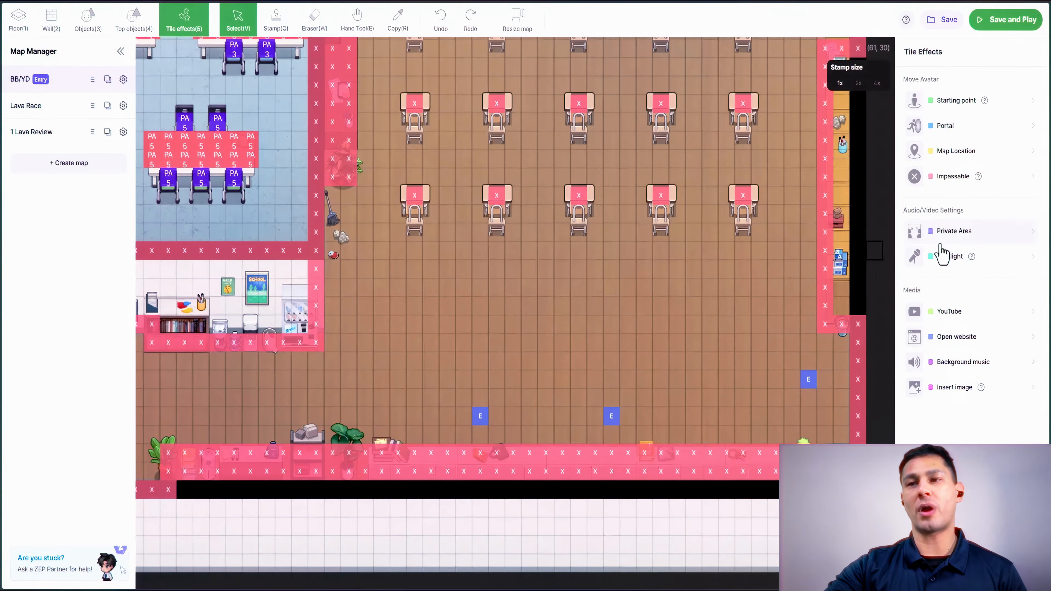
pyautogui.hscroll(-5, 432, 270)
pyautogui.scroll(2, 432, 270)
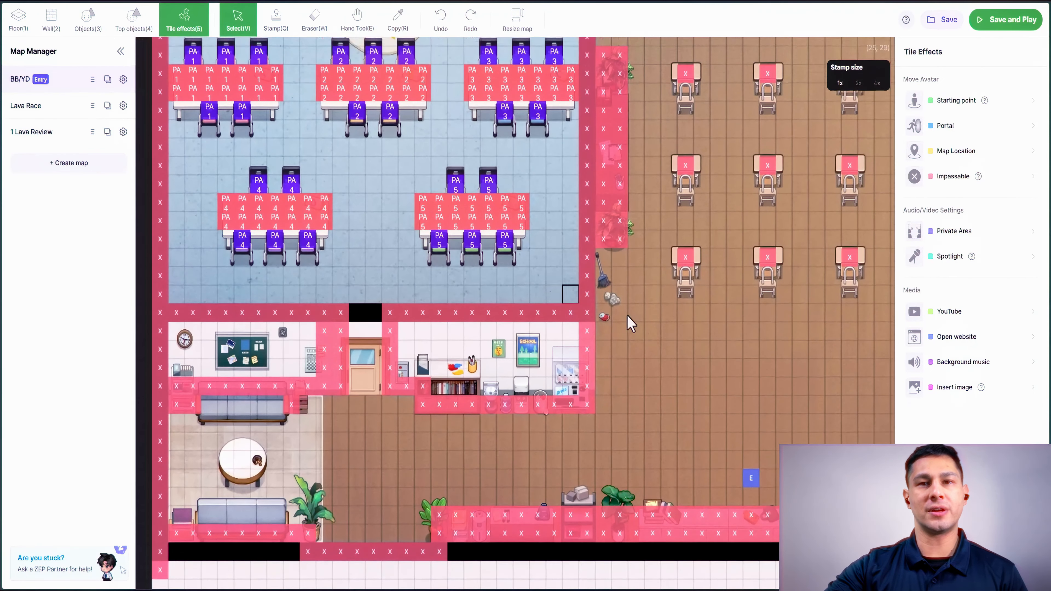
pyautogui.scroll(2, 631, 323)
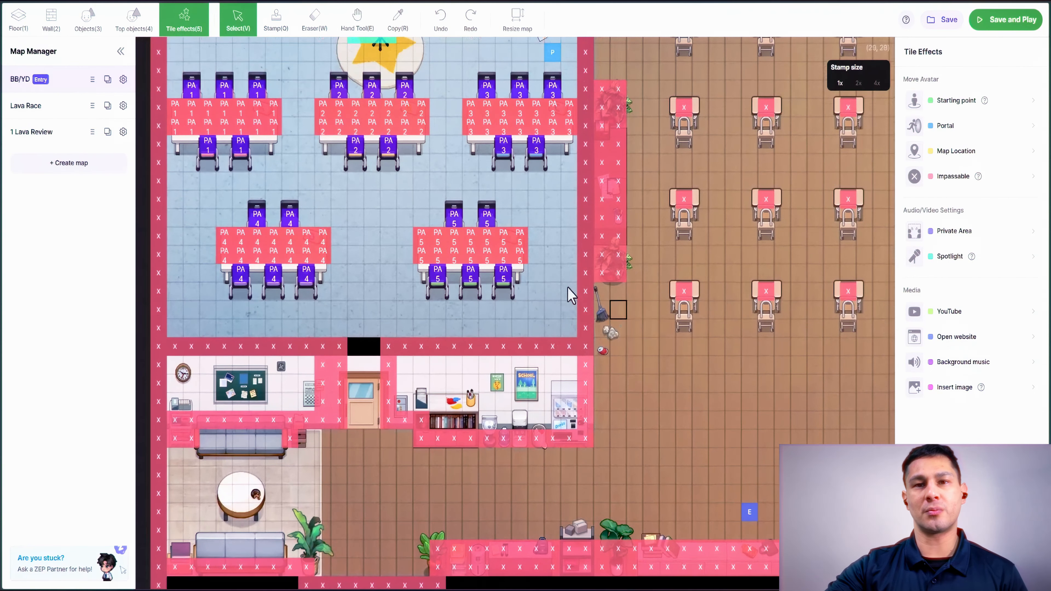
# Review the Private Area options and select the Spotlight tile effect, looking at its tiles on the star rug.
pyautogui.click(951, 234)
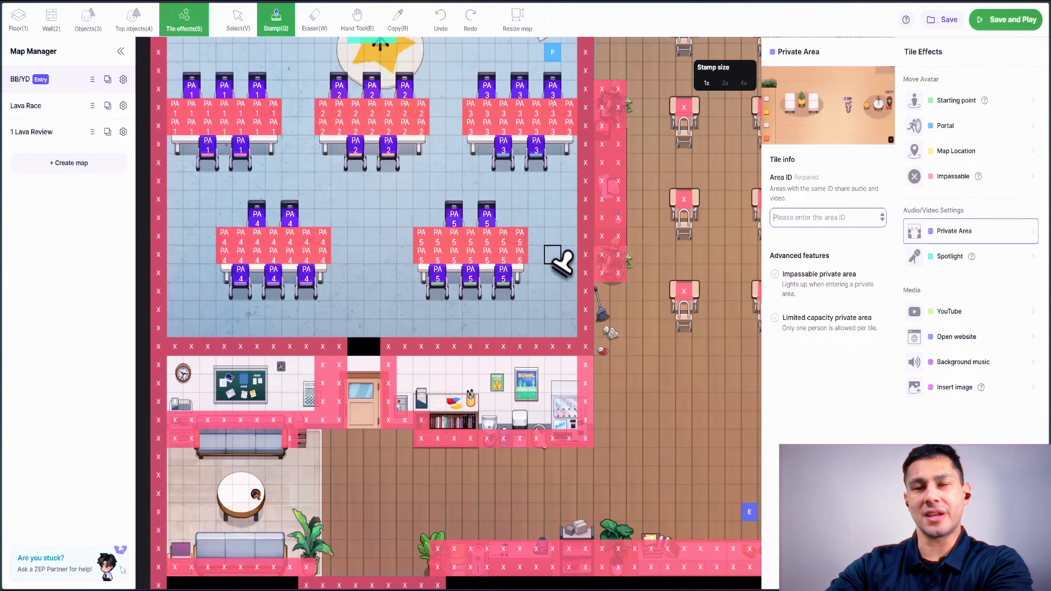
pyautogui.click(992, 266)
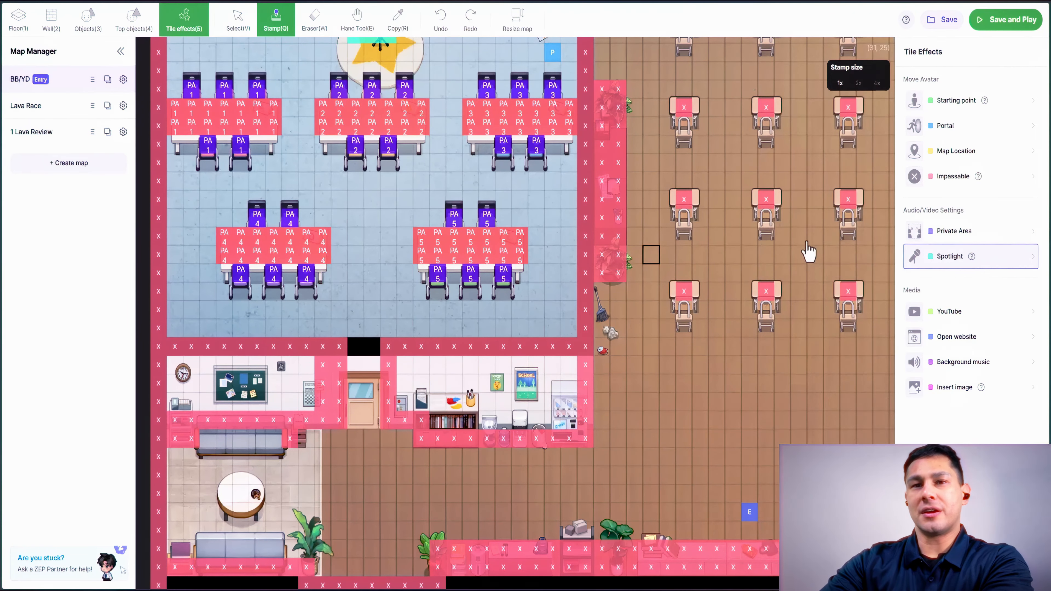
pyautogui.scroll(3, 505, 199)
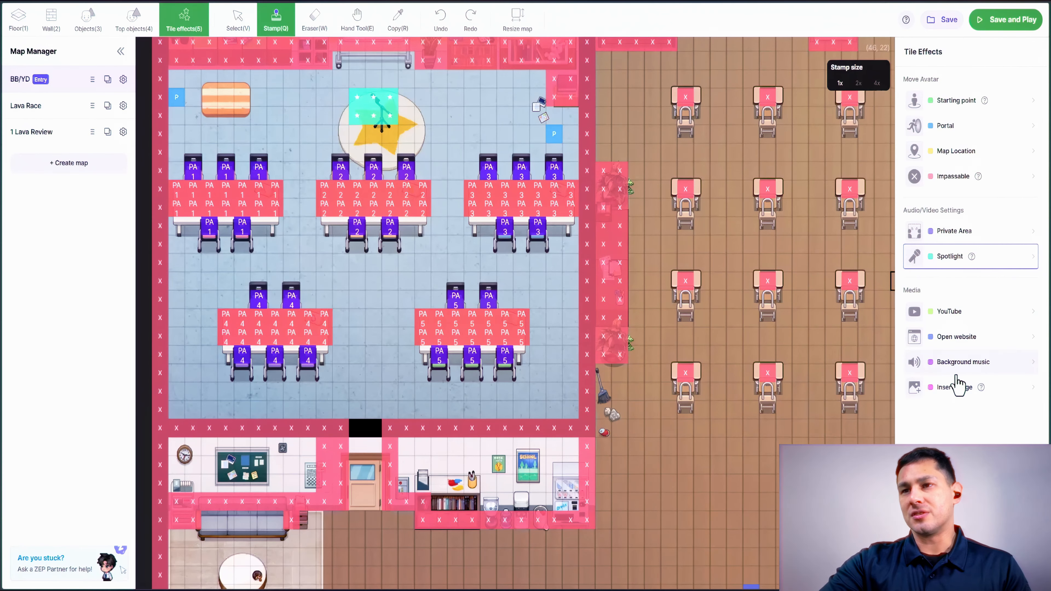
pyautogui.moveTo(817, 324); pyautogui.dragTo(627, 309)
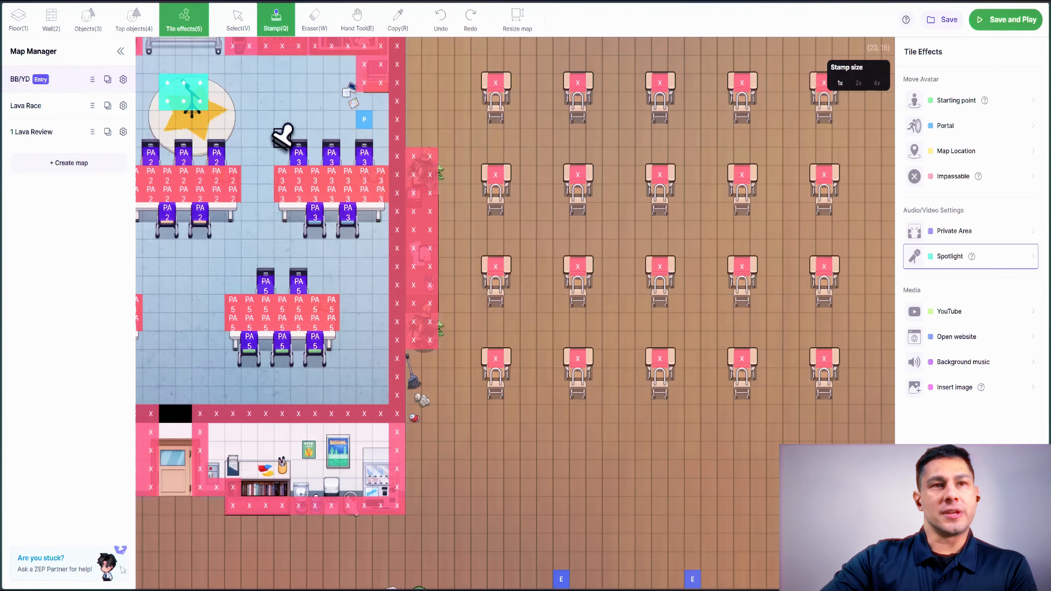
# Stamp a vertical wall five tiles long below the student desks using an olive tile, and return to the tile effects layer.
pyautogui.press('2')
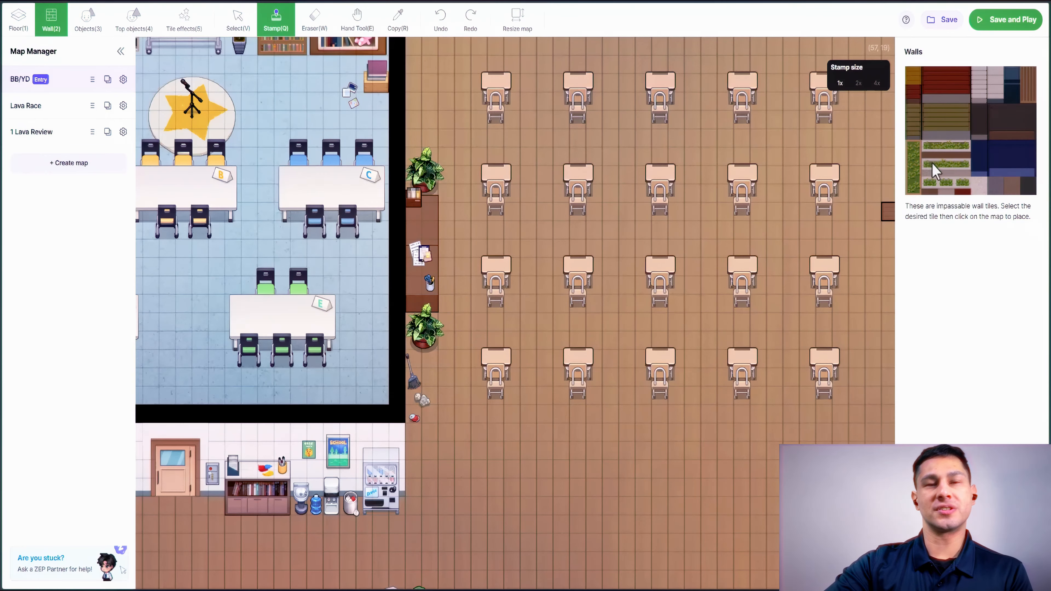
pyautogui.click(934, 121)
pyautogui.click(937, 124)
pyautogui.click(954, 127)
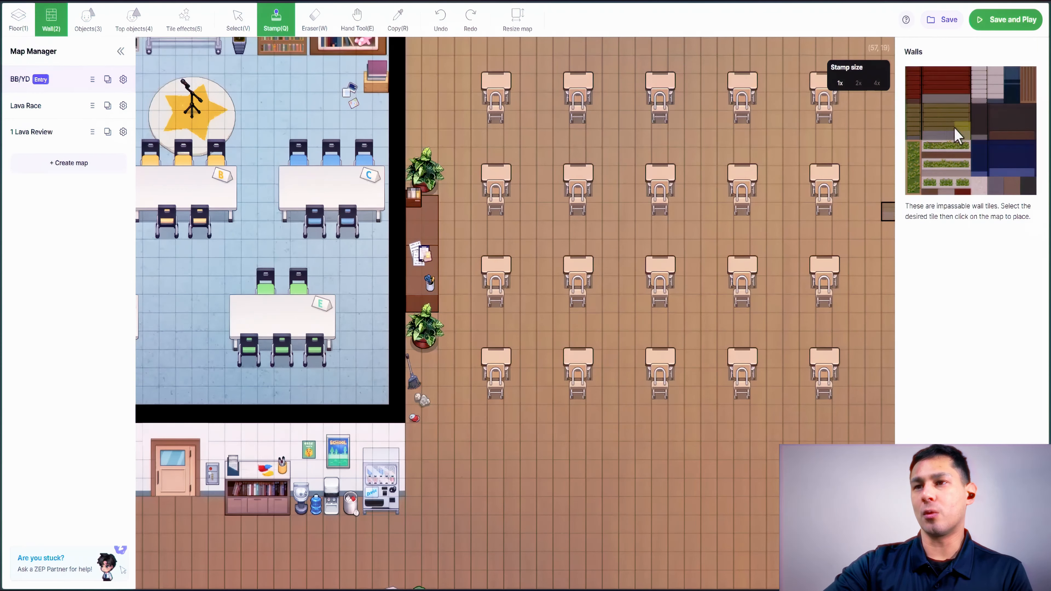
pyautogui.moveTo(742, 429); pyautogui.dragTo(743, 505)
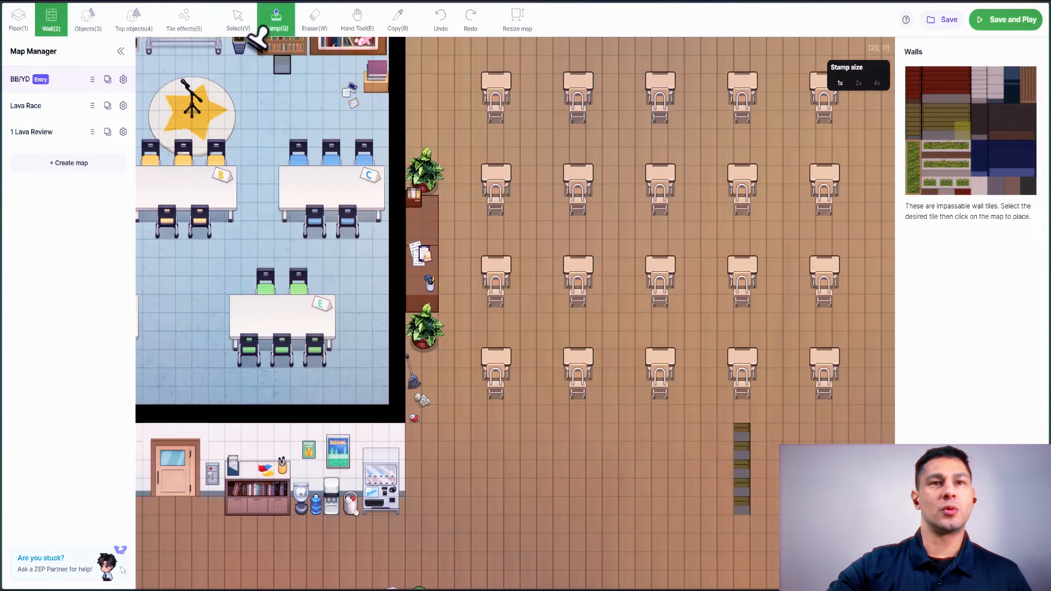
pyautogui.click(189, 22)
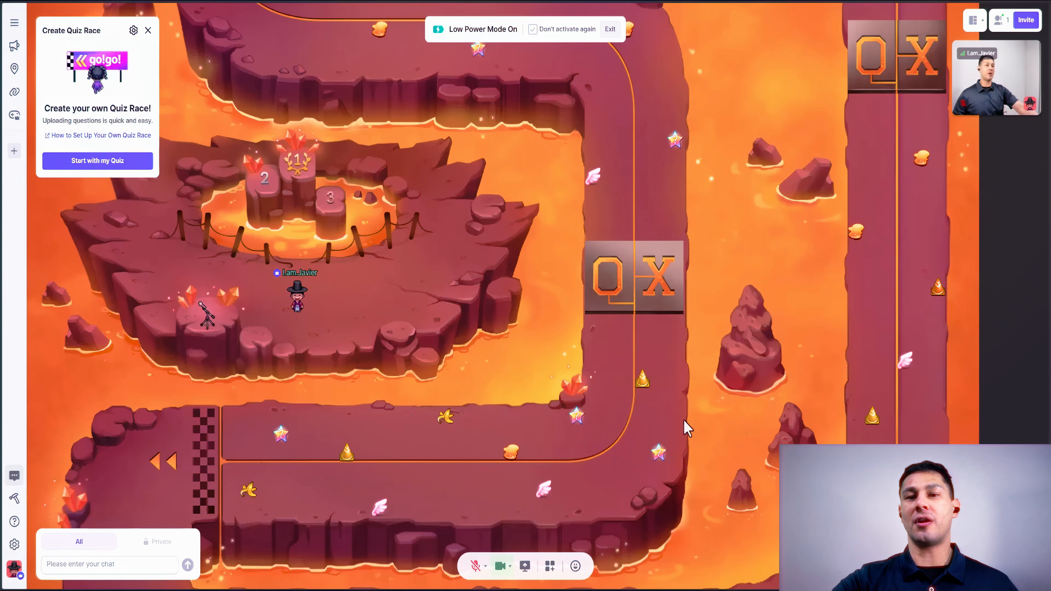
# Review the browser tab and window sources offered for screen sharing, and cancel without sharing.
pyautogui.click(525, 565)
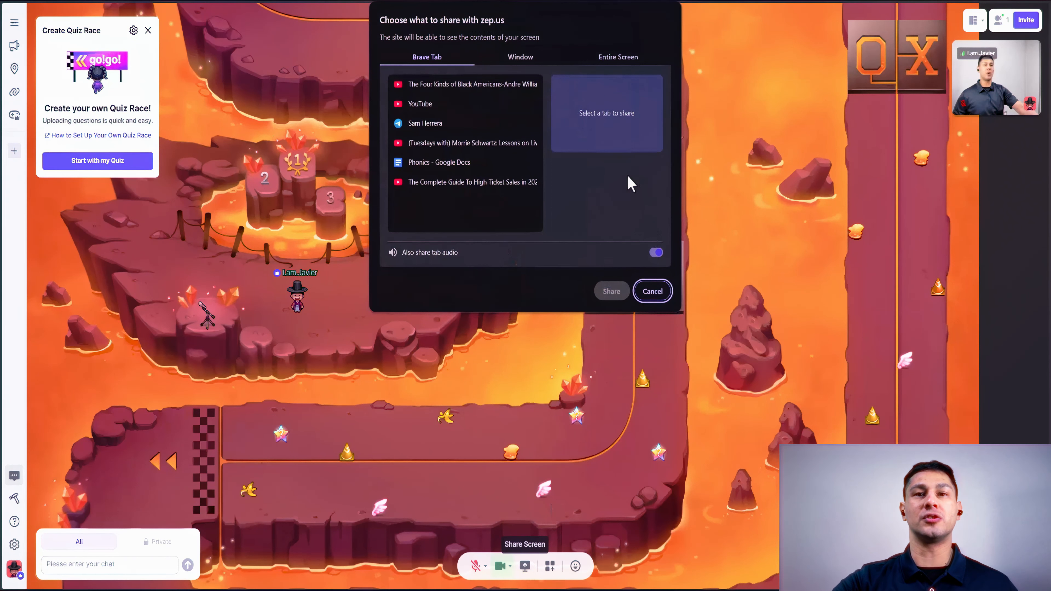
pyautogui.click(537, 59)
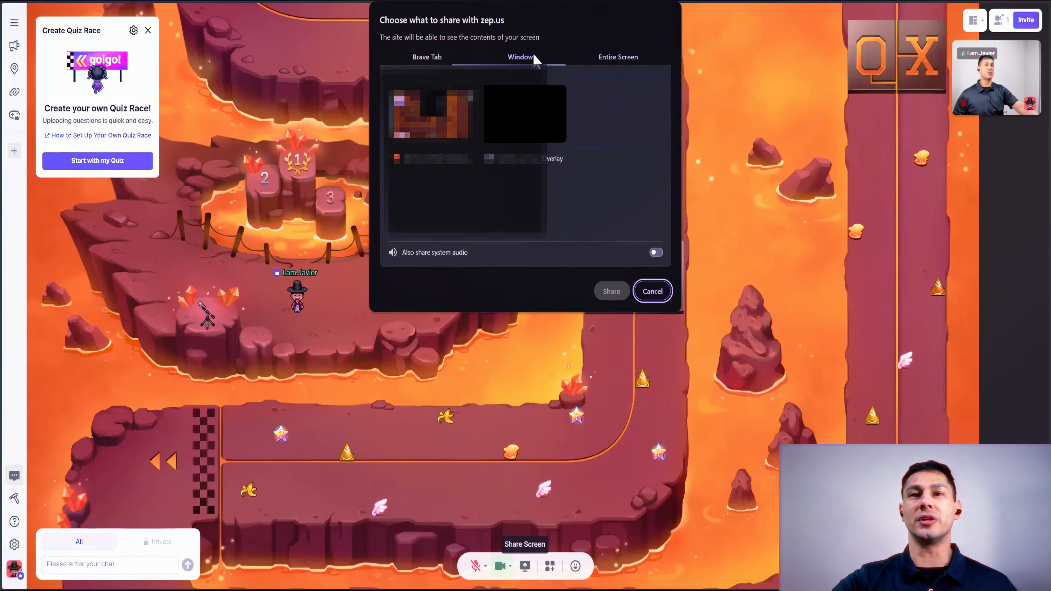
pyautogui.click(431, 58)
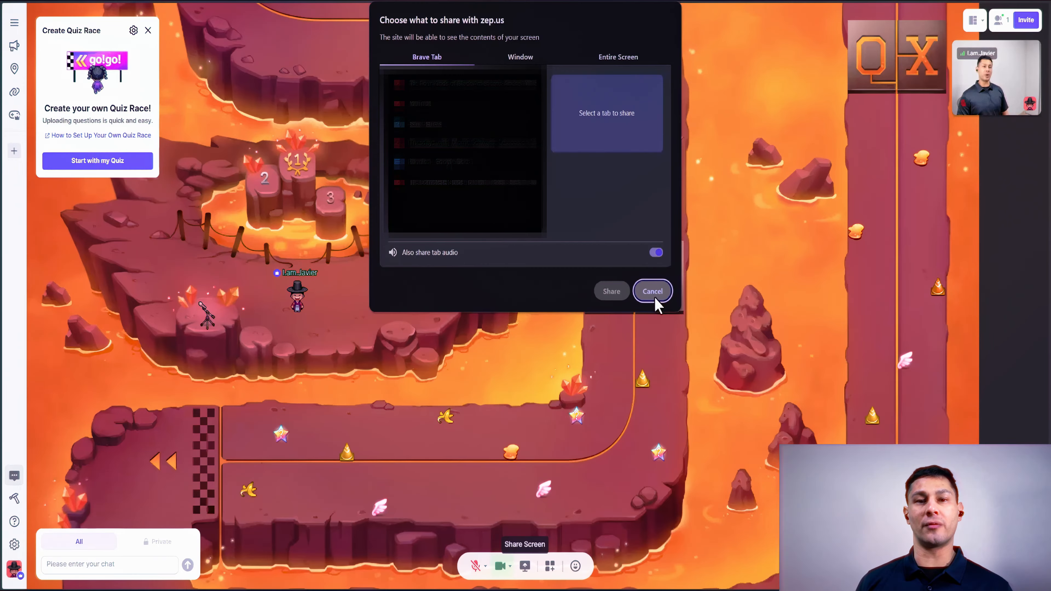
pyautogui.click(653, 291)
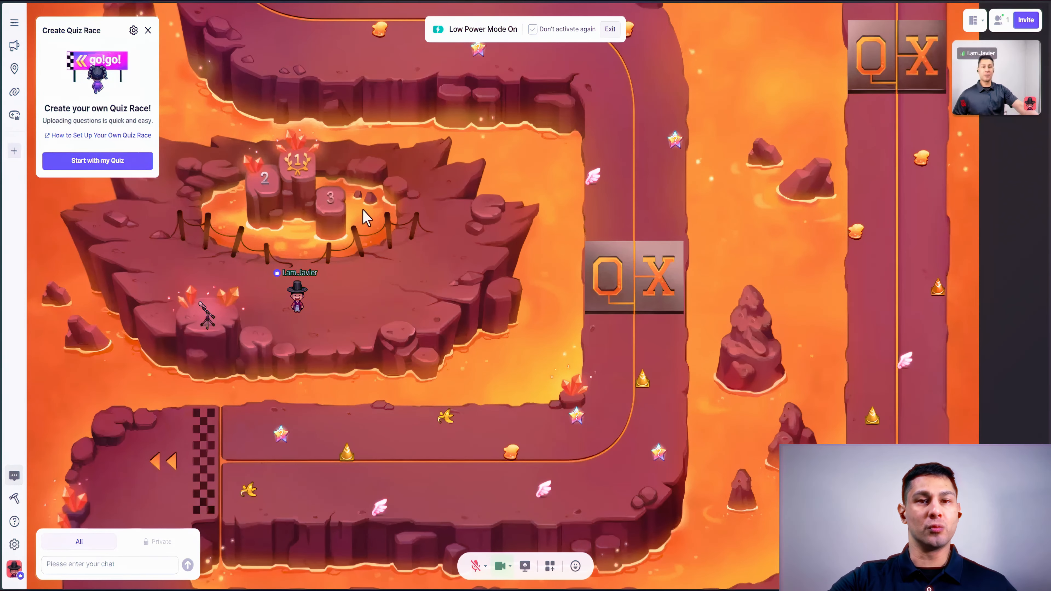
# Open the Create Quiz form for the lava race, try the first question field with random text, clear it, and select its answer field.
pyautogui.click(122, 161)
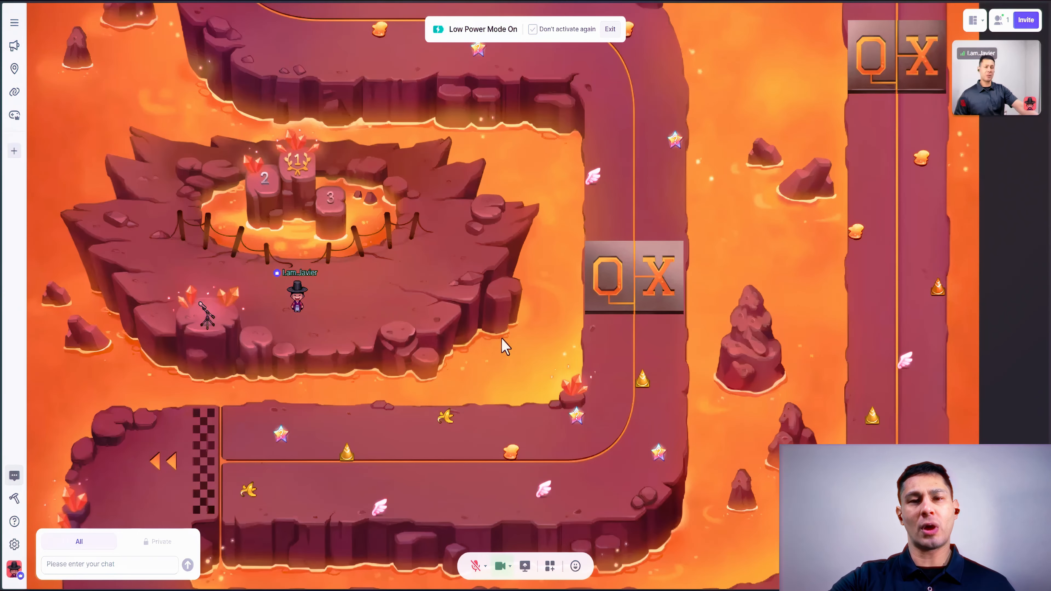
pyautogui.click(439, 236)
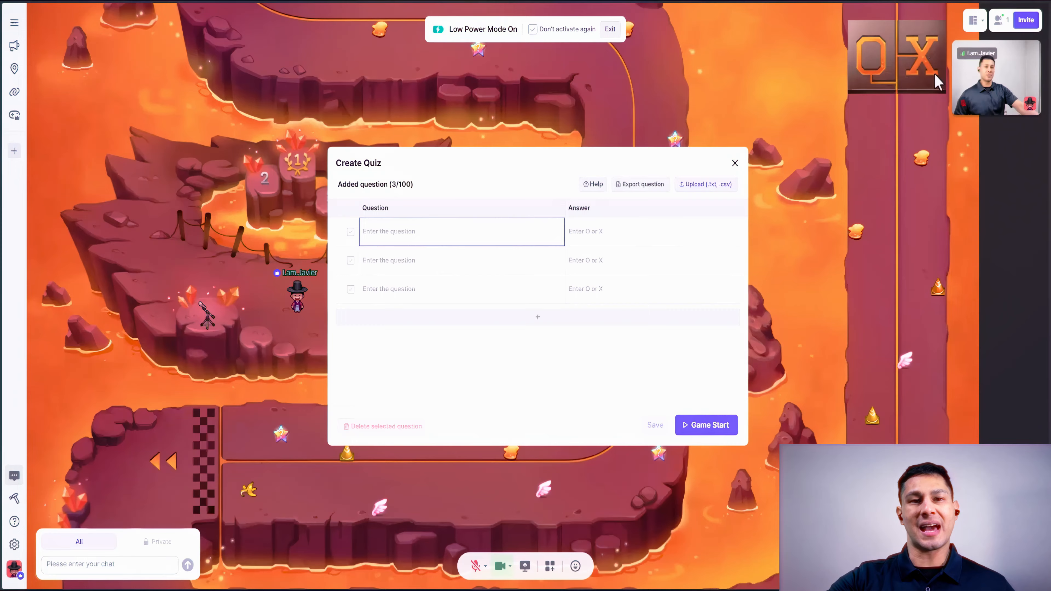
pyautogui.write('dsf')
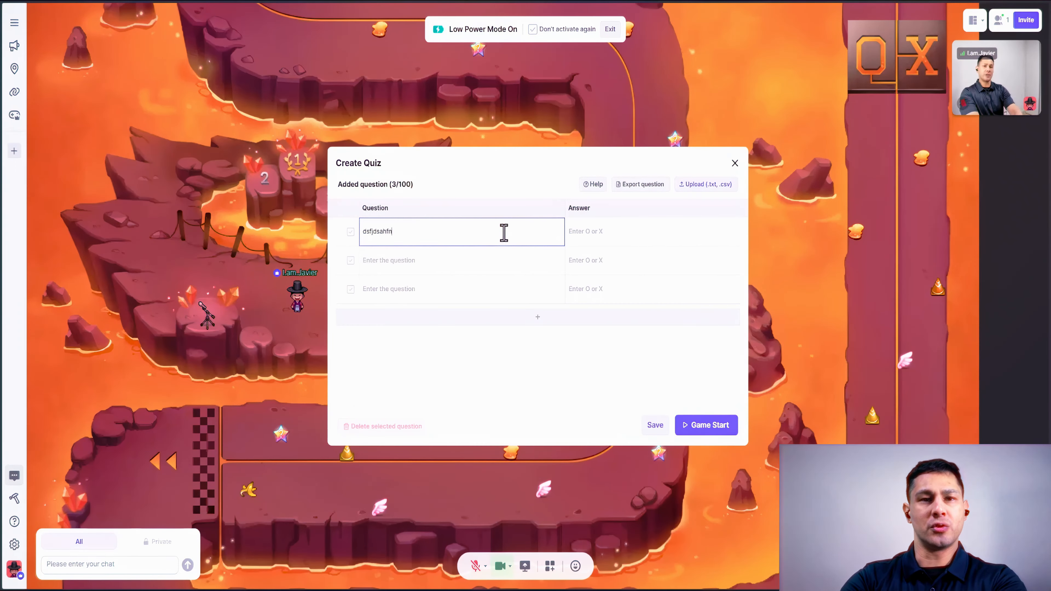
pyautogui.write('jdsahfn')
pyautogui.press('BackSpace')
pyautogui.press('BackSpace')
pyautogui.press('BackSpace')
pyautogui.press('BackSpace')
pyautogui.press('BackSpace')
pyautogui.press('BackSpace')
pyautogui.press('BackSpace')
pyautogui.press('BackSpace')
pyautogui.press('BackSpace')
pyautogui.press('BackSpace')
pyautogui.click(613, 239)
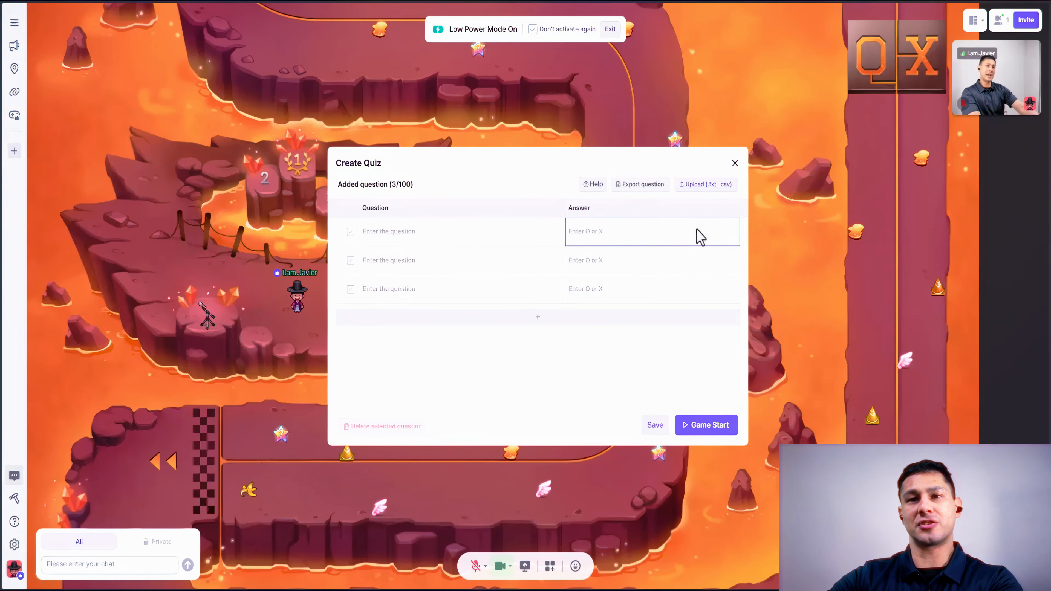